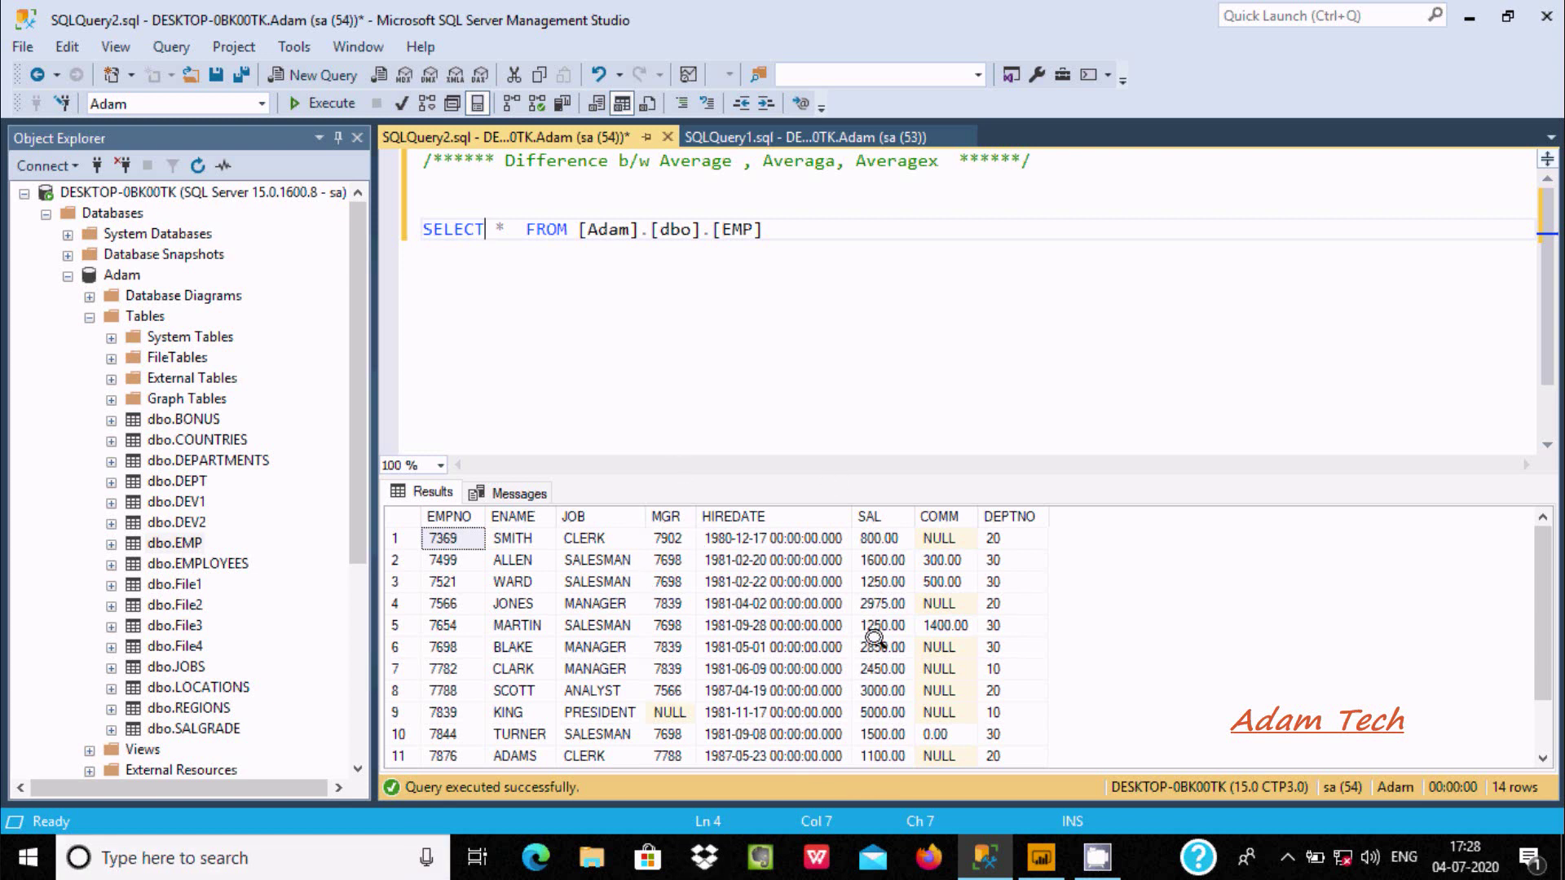
# Switch to Power BI Desktop and show the rows of the EMP table in Data view.
pyautogui.click(1098, 858)
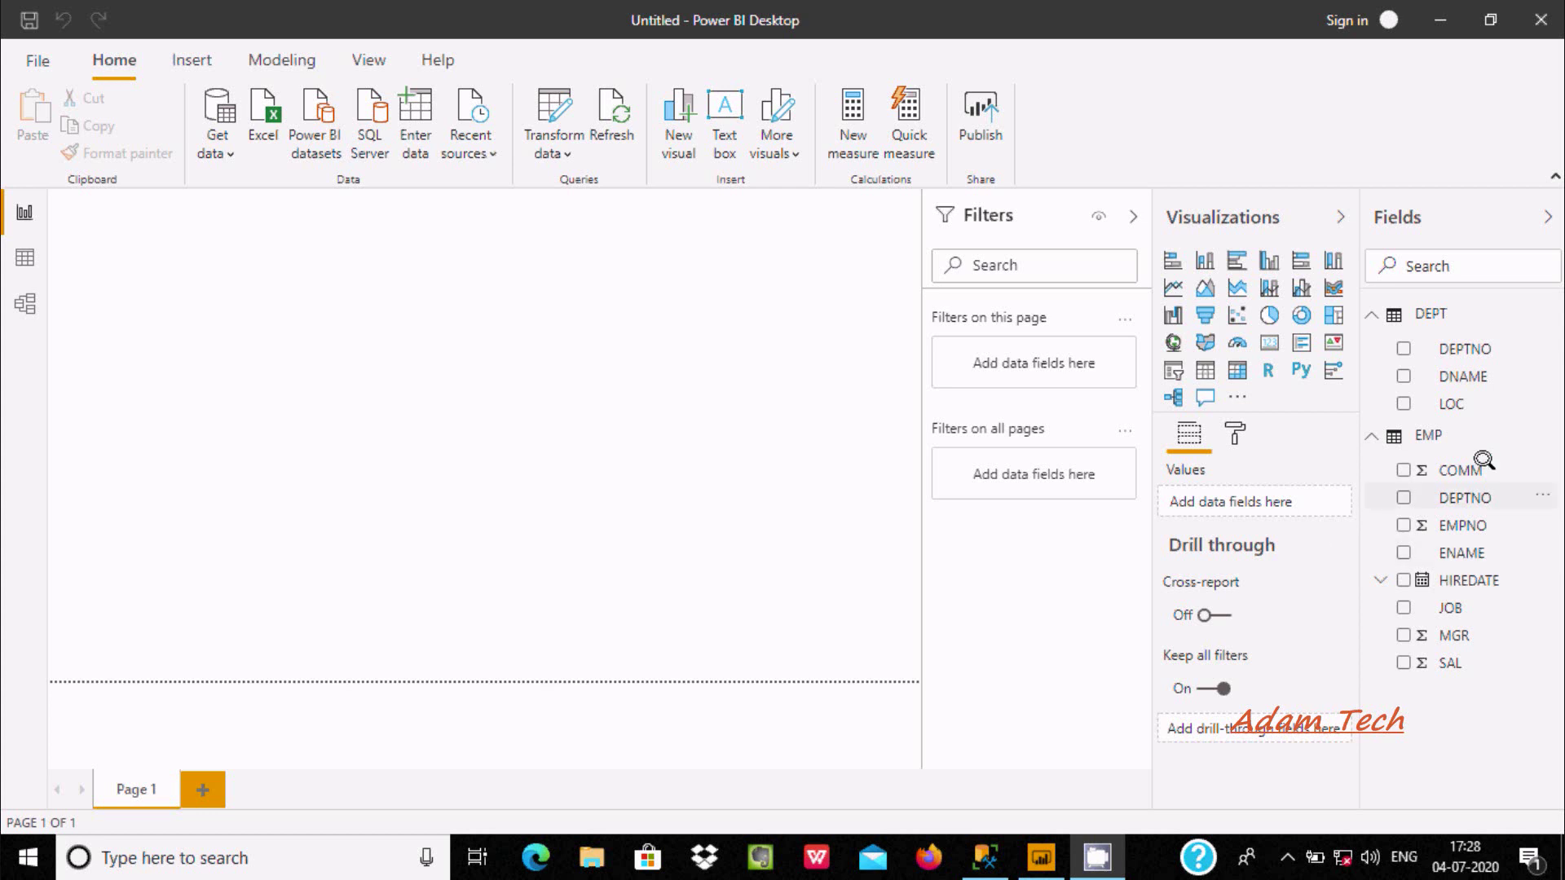
pyautogui.click(1427, 432)
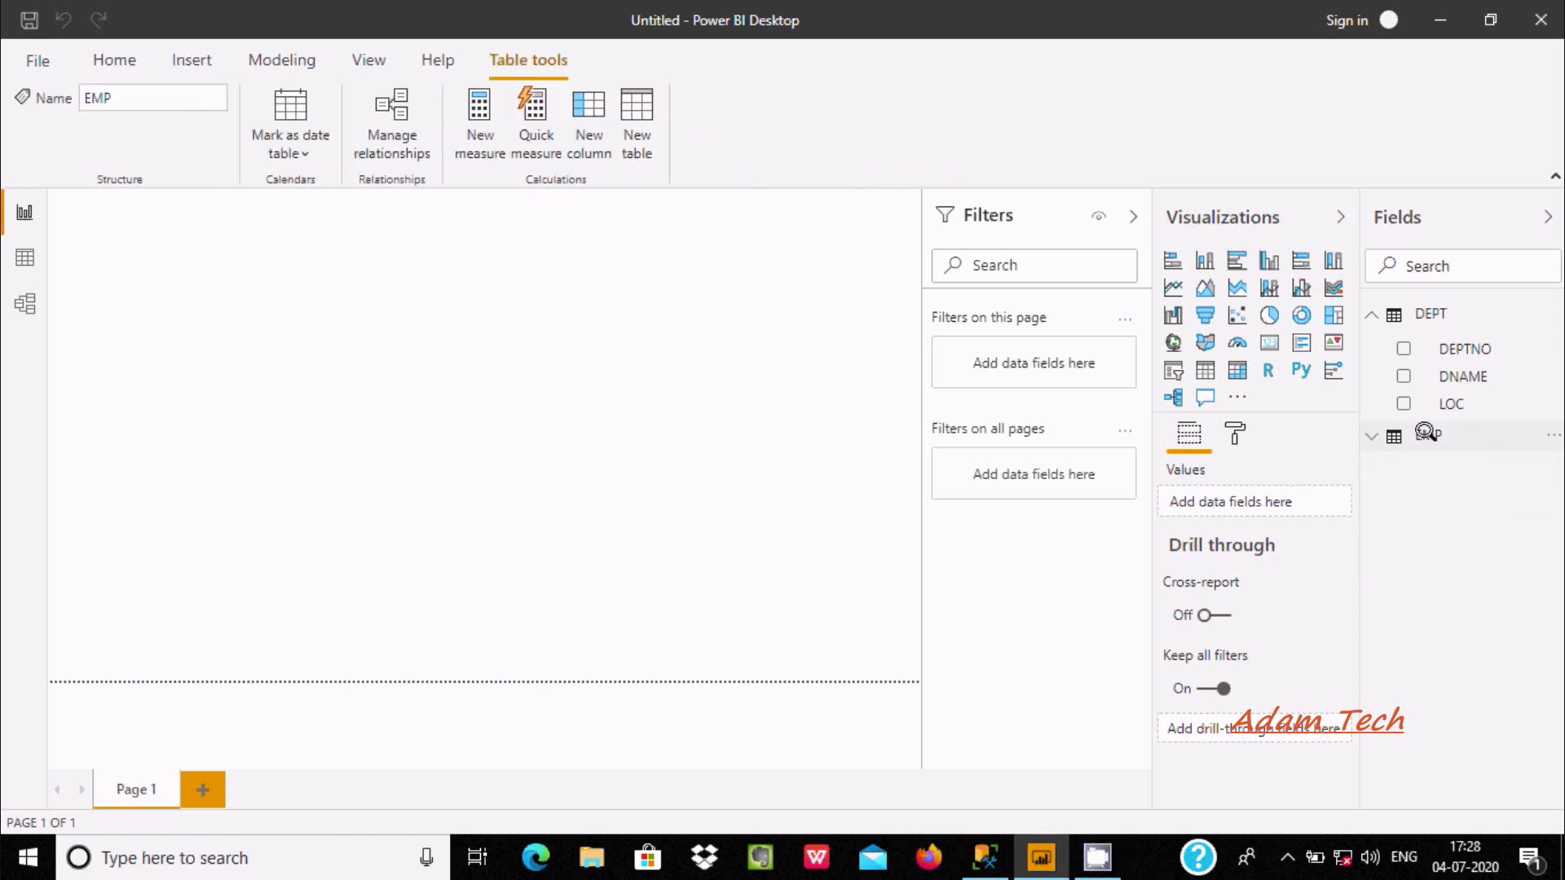
pyautogui.click(1426, 432)
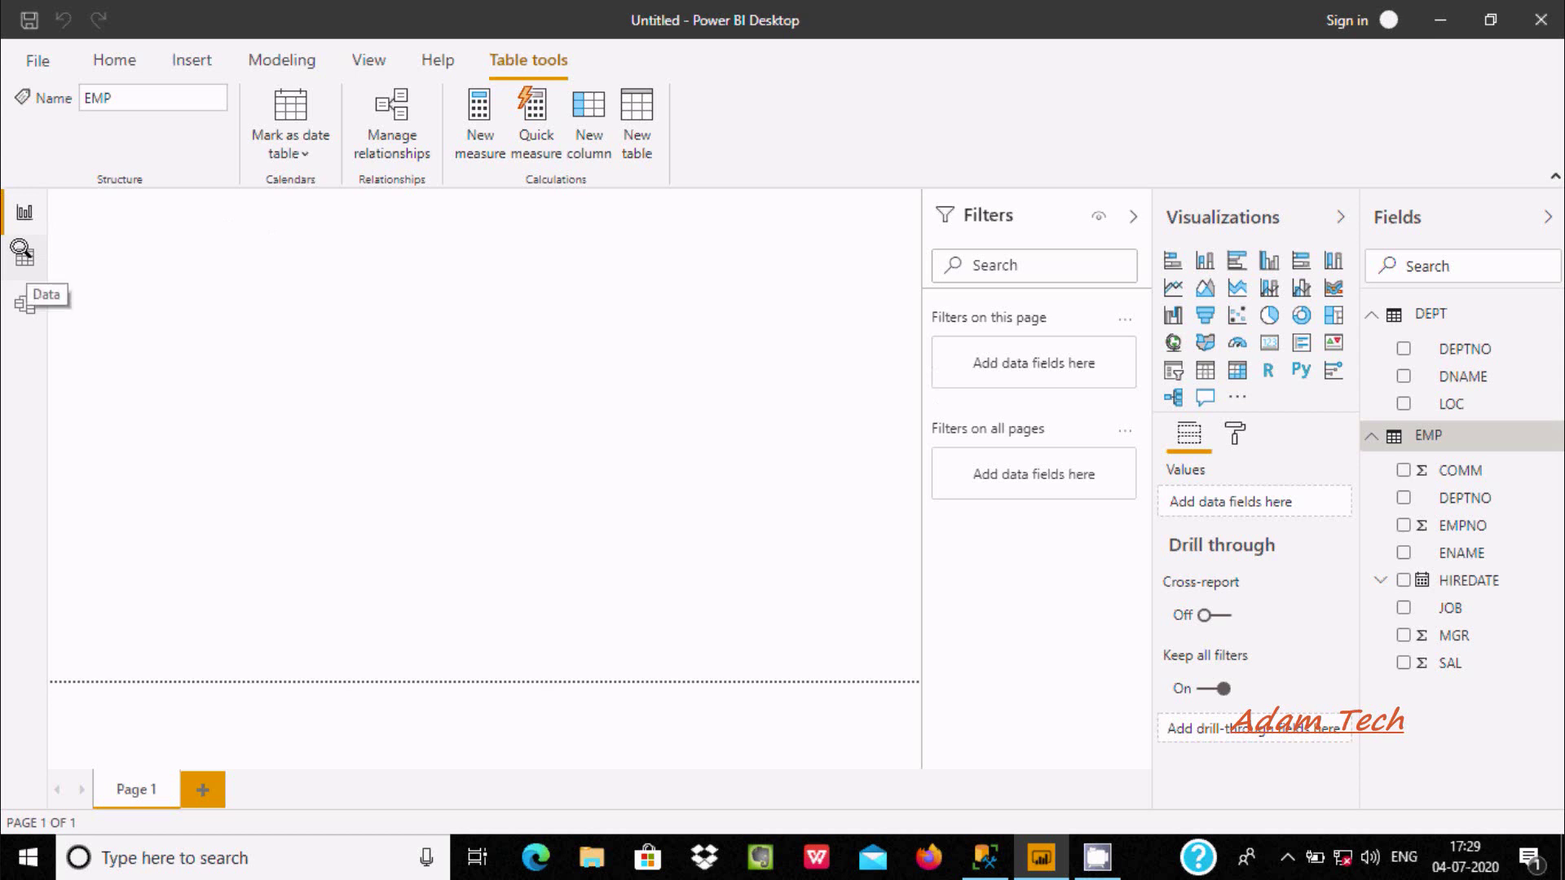
pyautogui.click(22, 253)
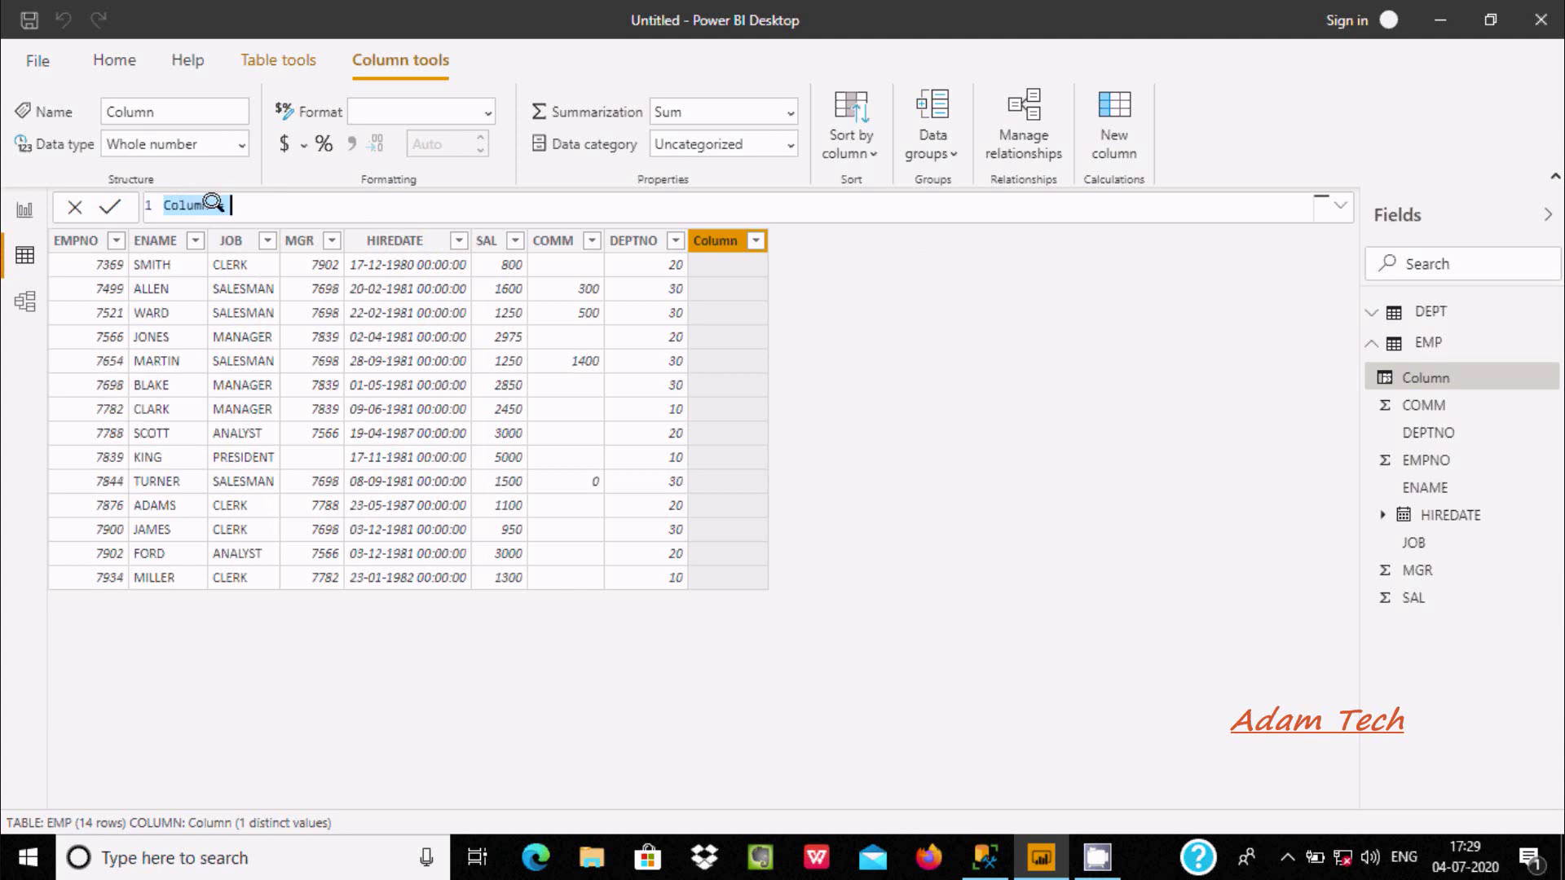
# Name the new calculated column in the EMP table Average and begin its formula with Ave.
pyautogui.click(266, 204)
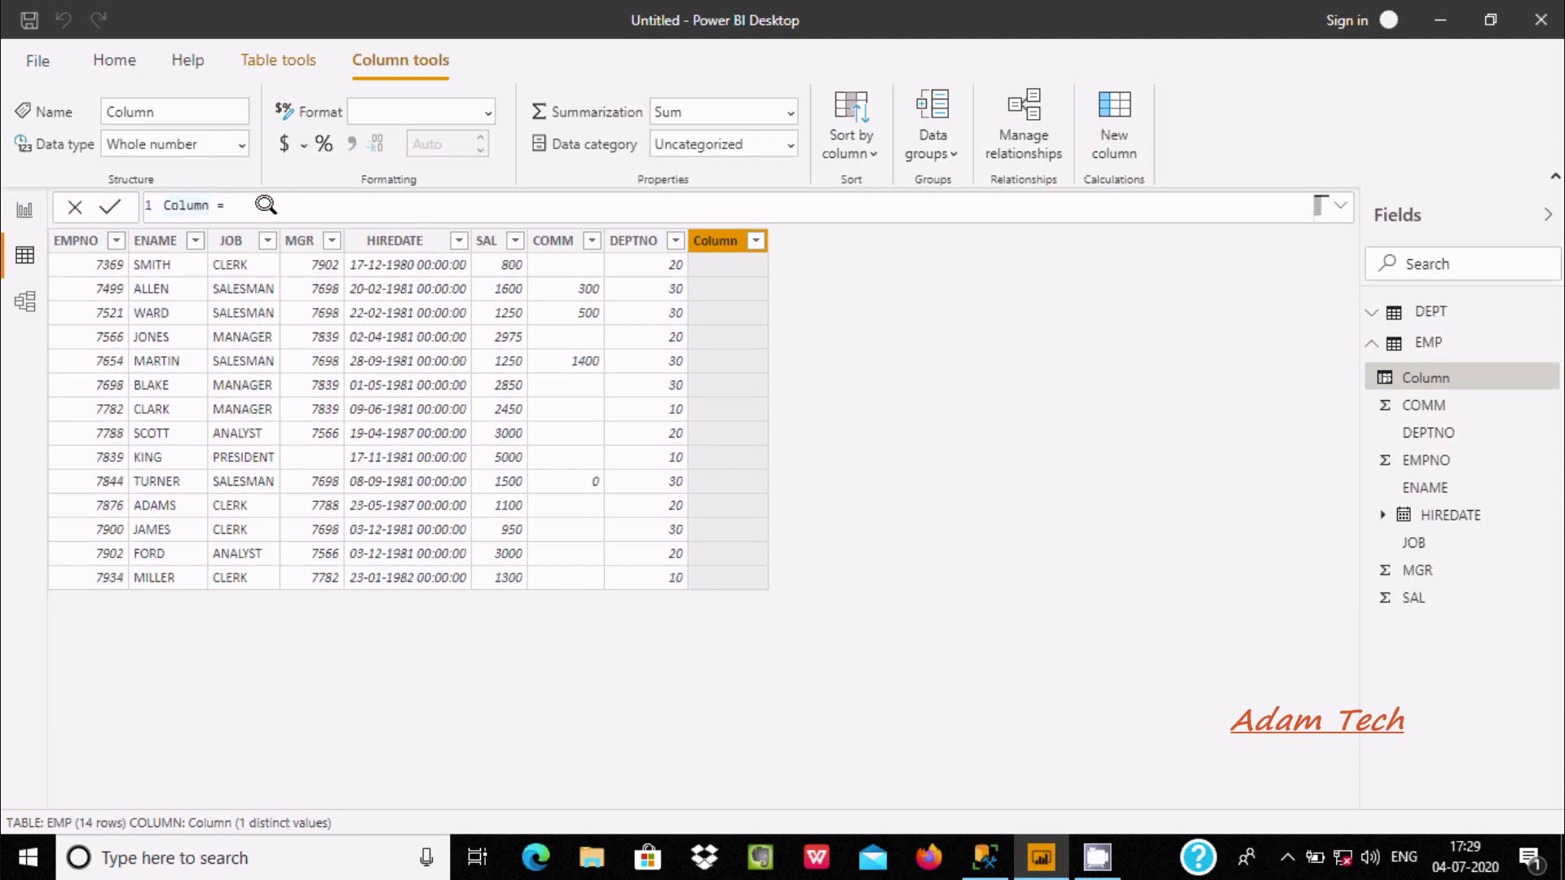
pyautogui.press('BackSpace')
pyautogui.press('BackSpace')
pyautogui.press('BackSpace')
pyautogui.write('Average = A')
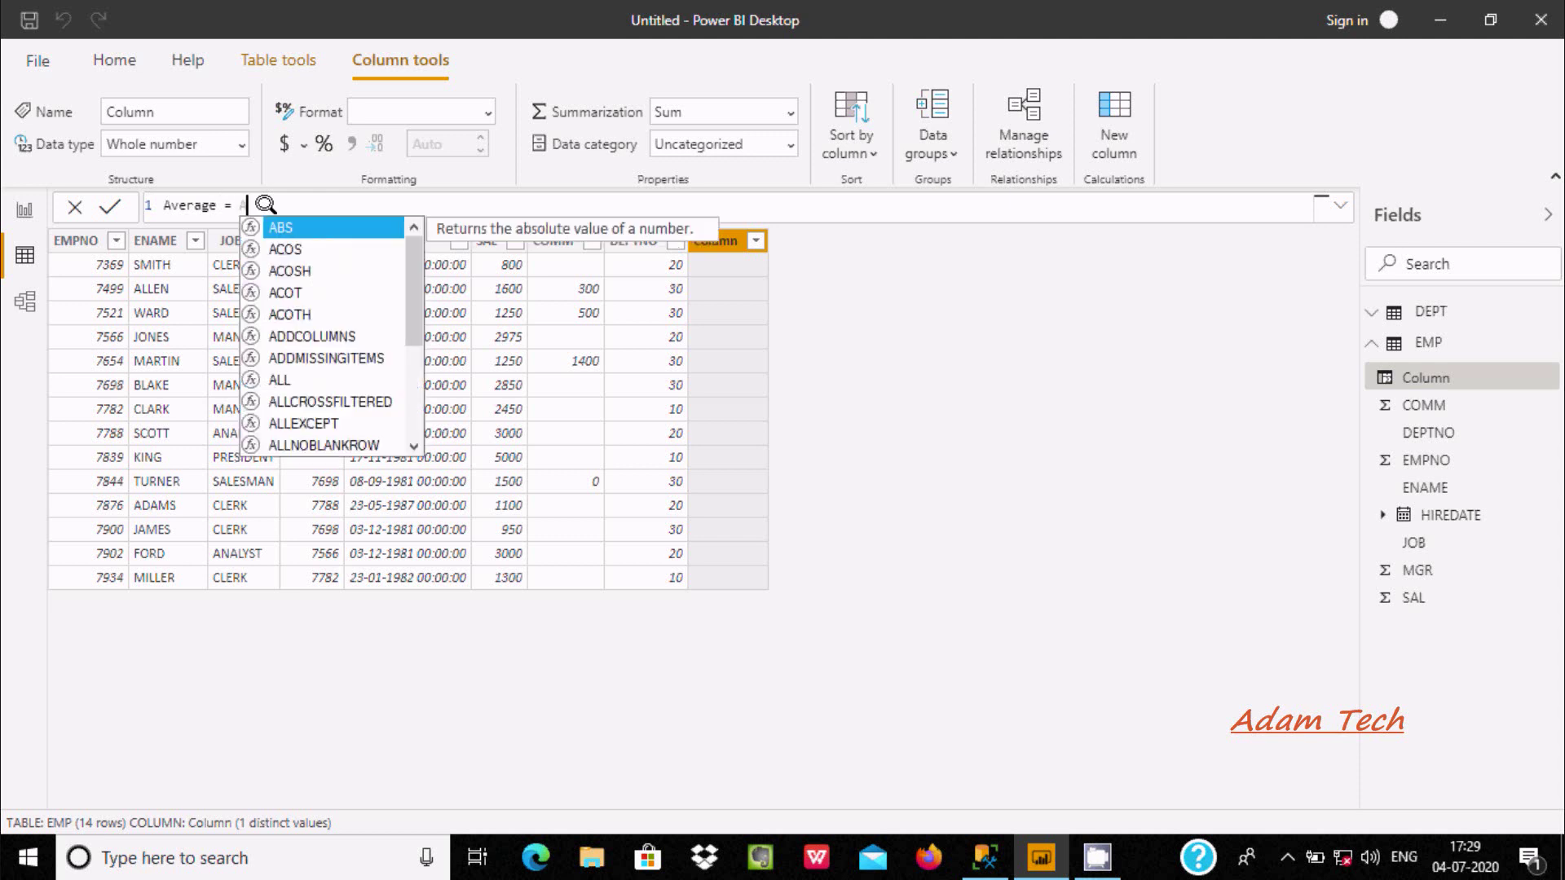
pyautogui.write('v')
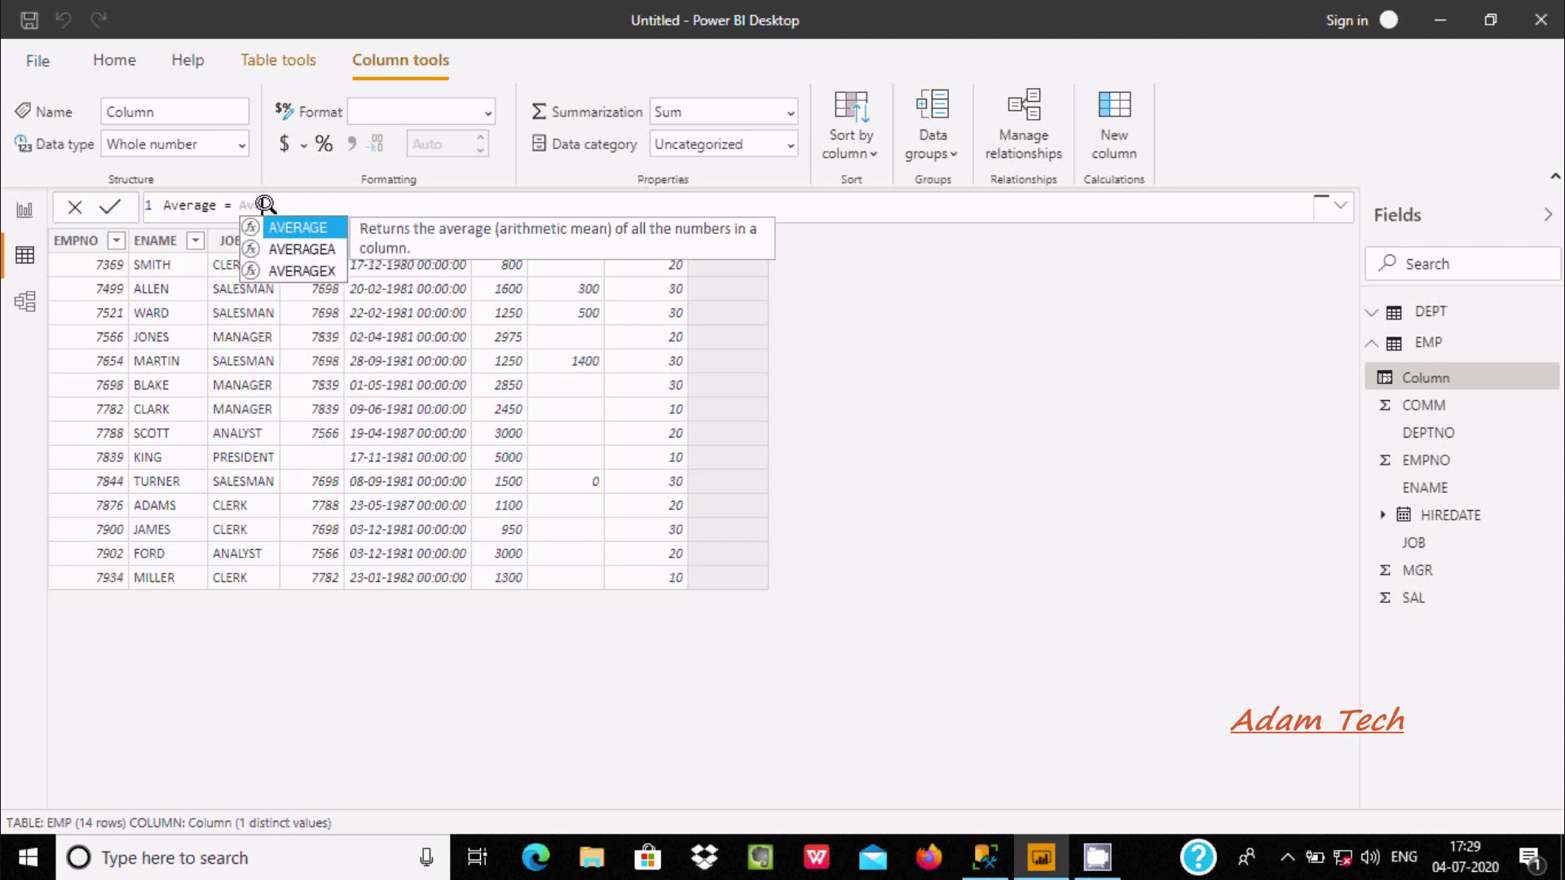
pyautogui.write('e')
pyautogui.click(519, 326)
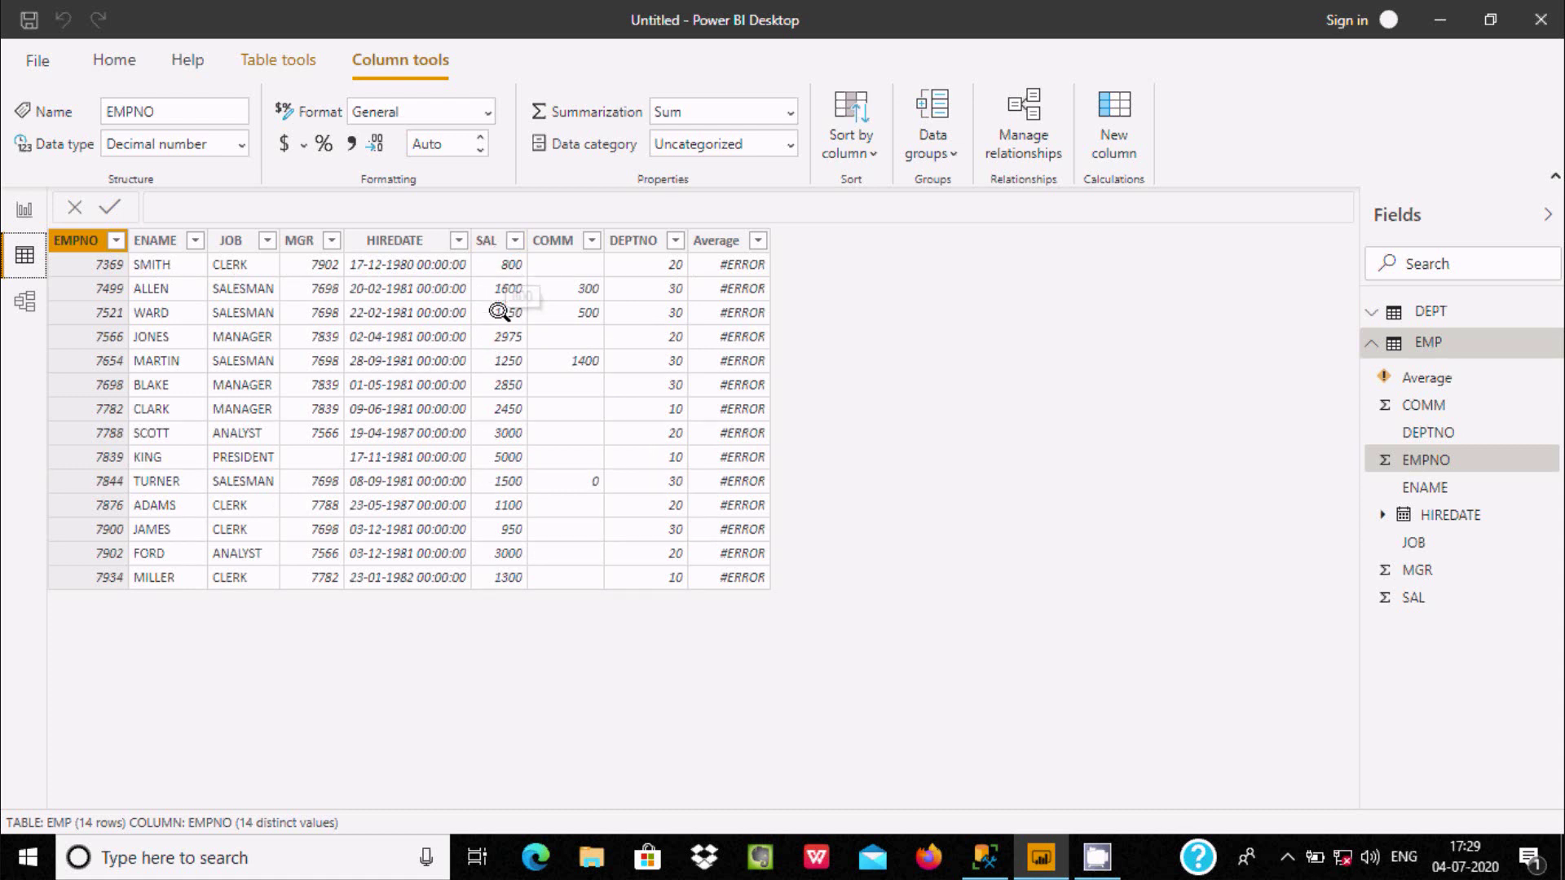
# Re-enter Ave in the Average column's formula and examine the descriptions of the suggested functions AVERAGE, AVERAGEA and AVERAGEX.
pyautogui.click(706, 237)
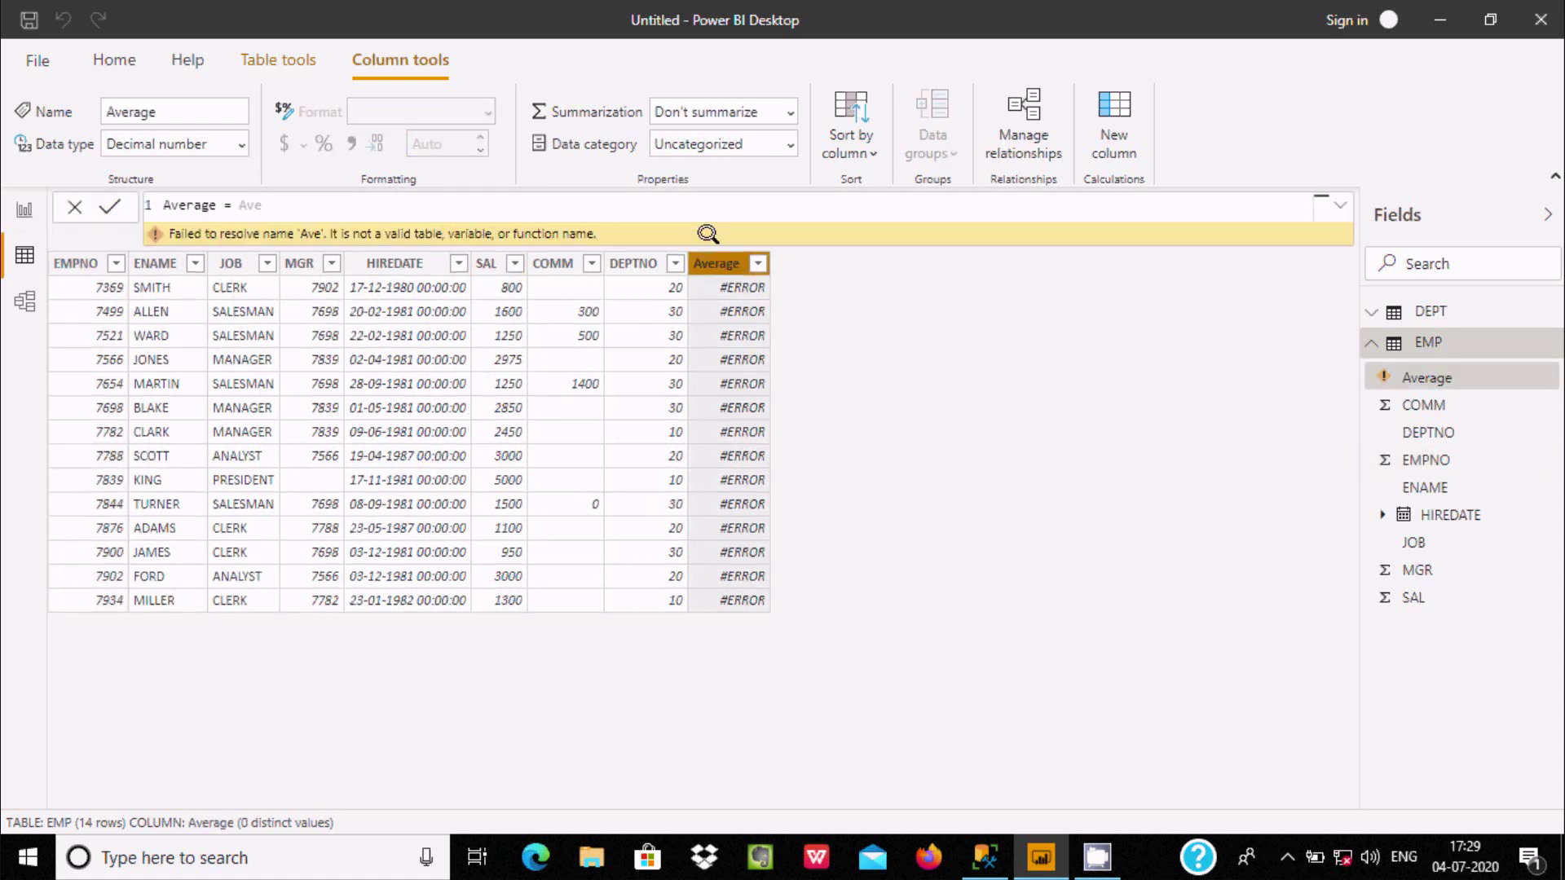
pyautogui.click(294, 201)
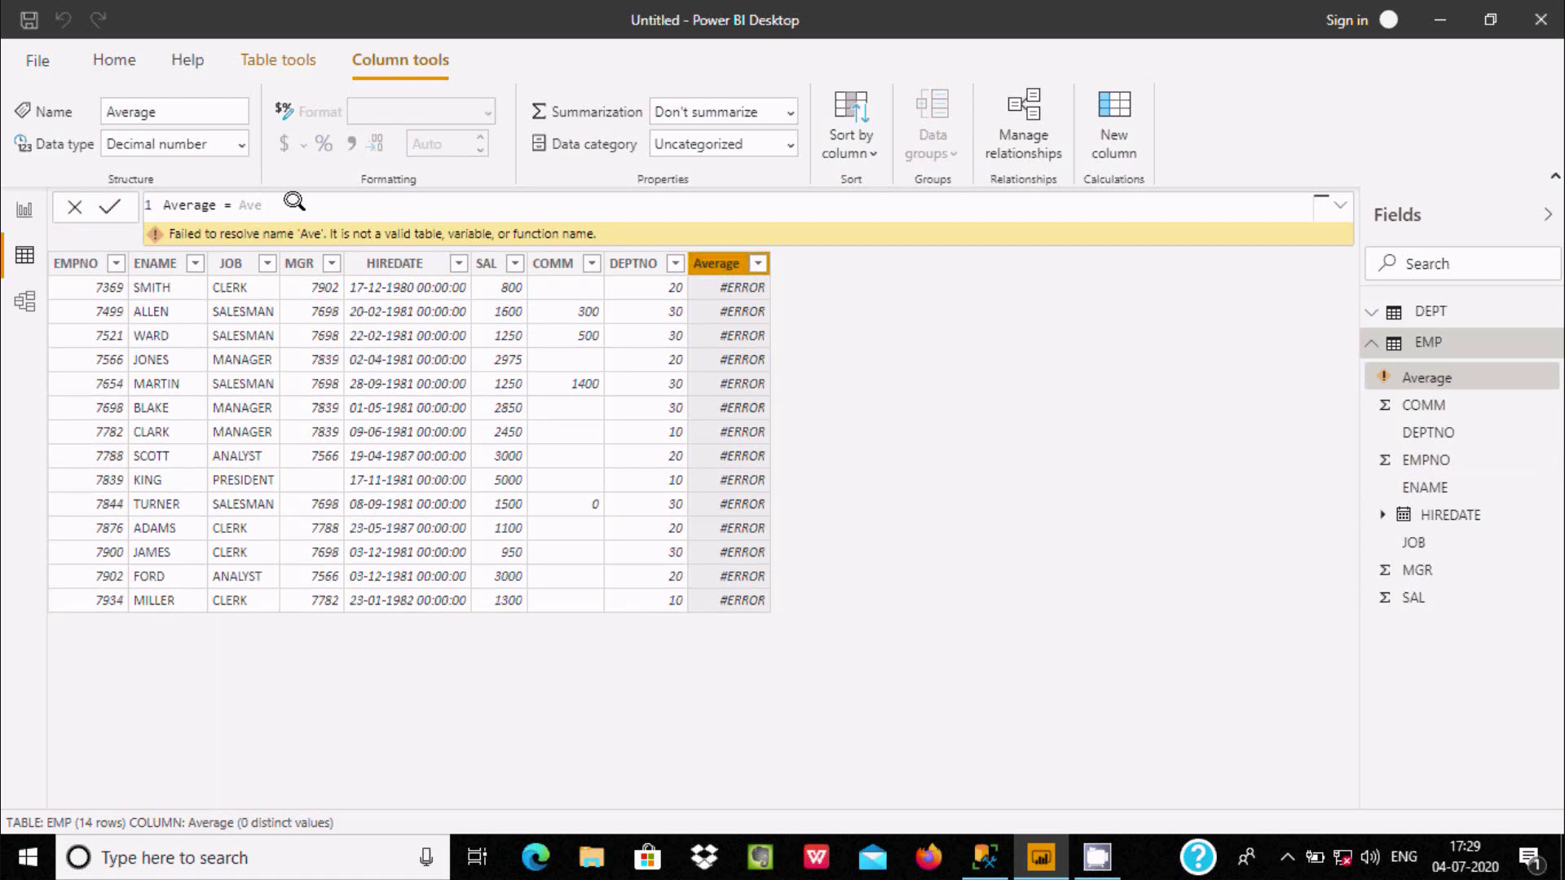
pyautogui.press('BackSpace')
pyautogui.press('BackSpace')
pyautogui.press('BackSpace')
pyautogui.write('Ave')
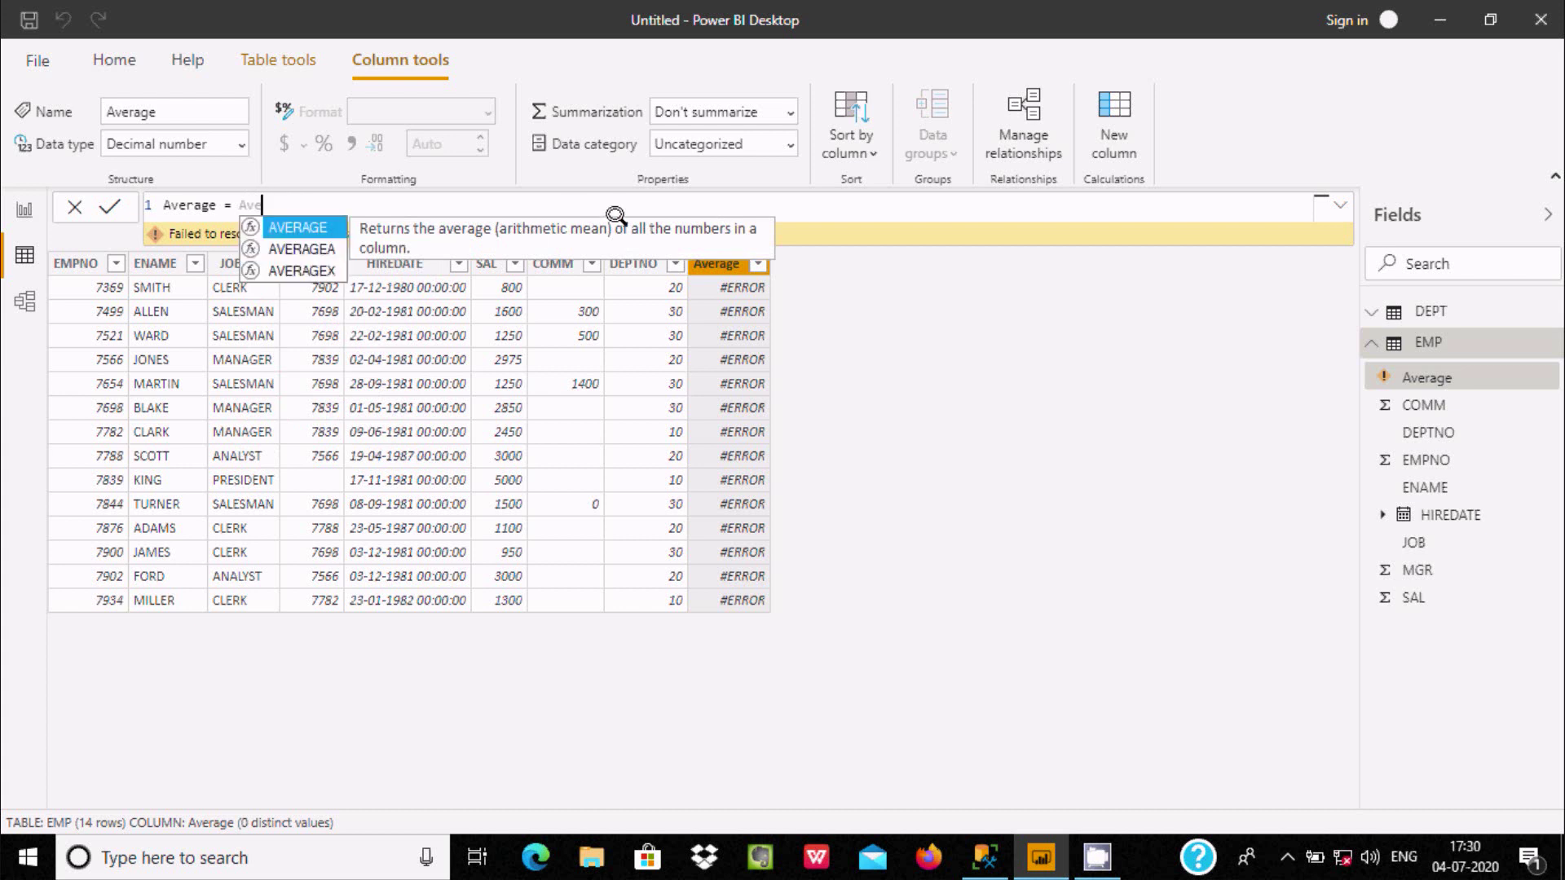
pyautogui.press('Down')
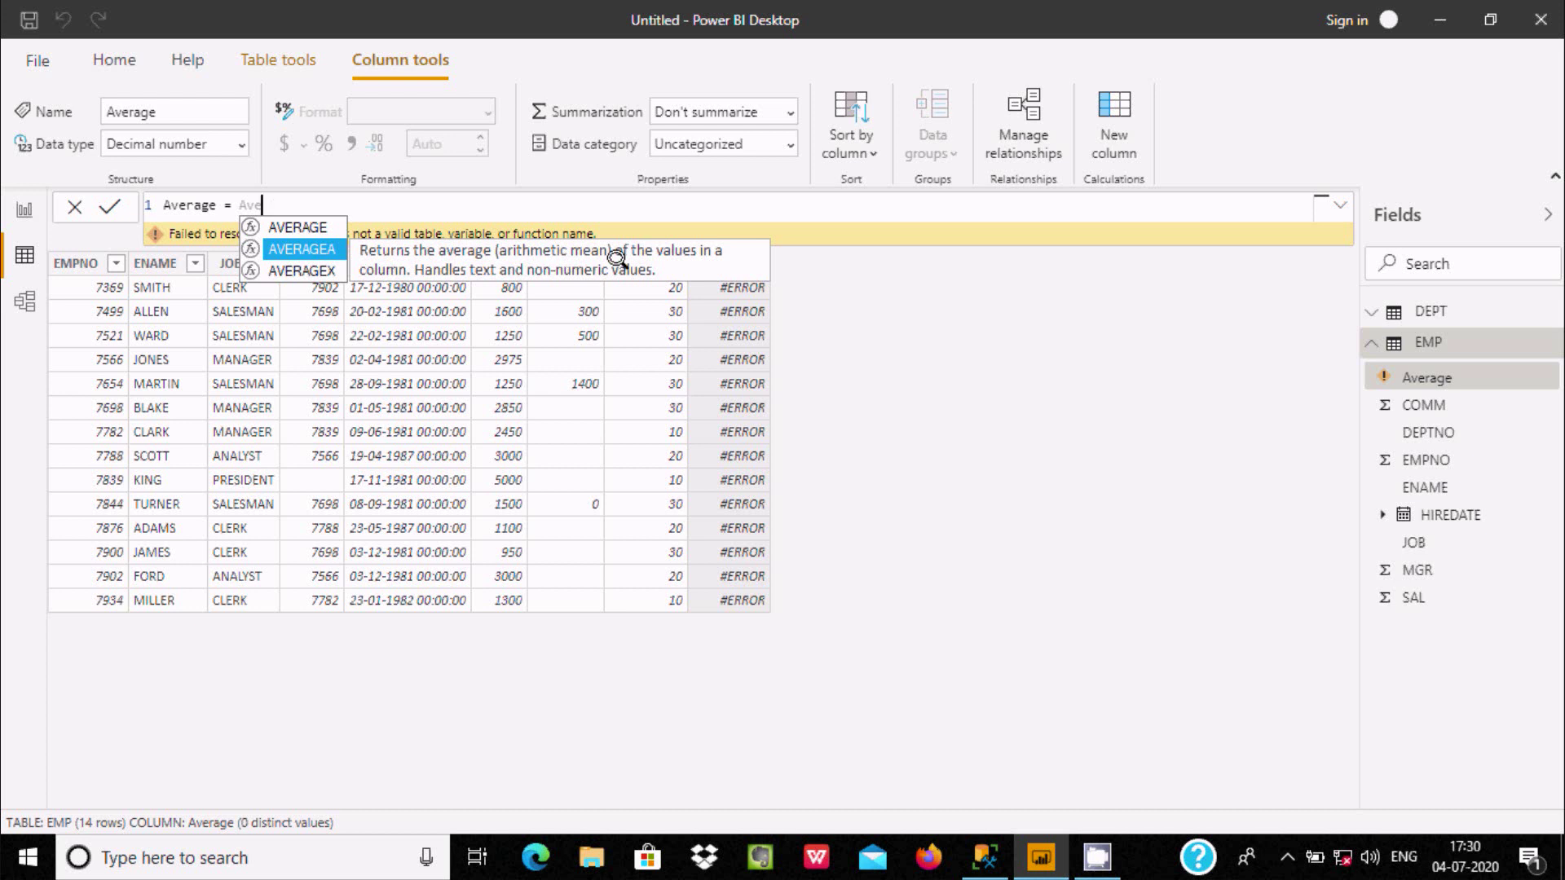
pyautogui.press('Down')
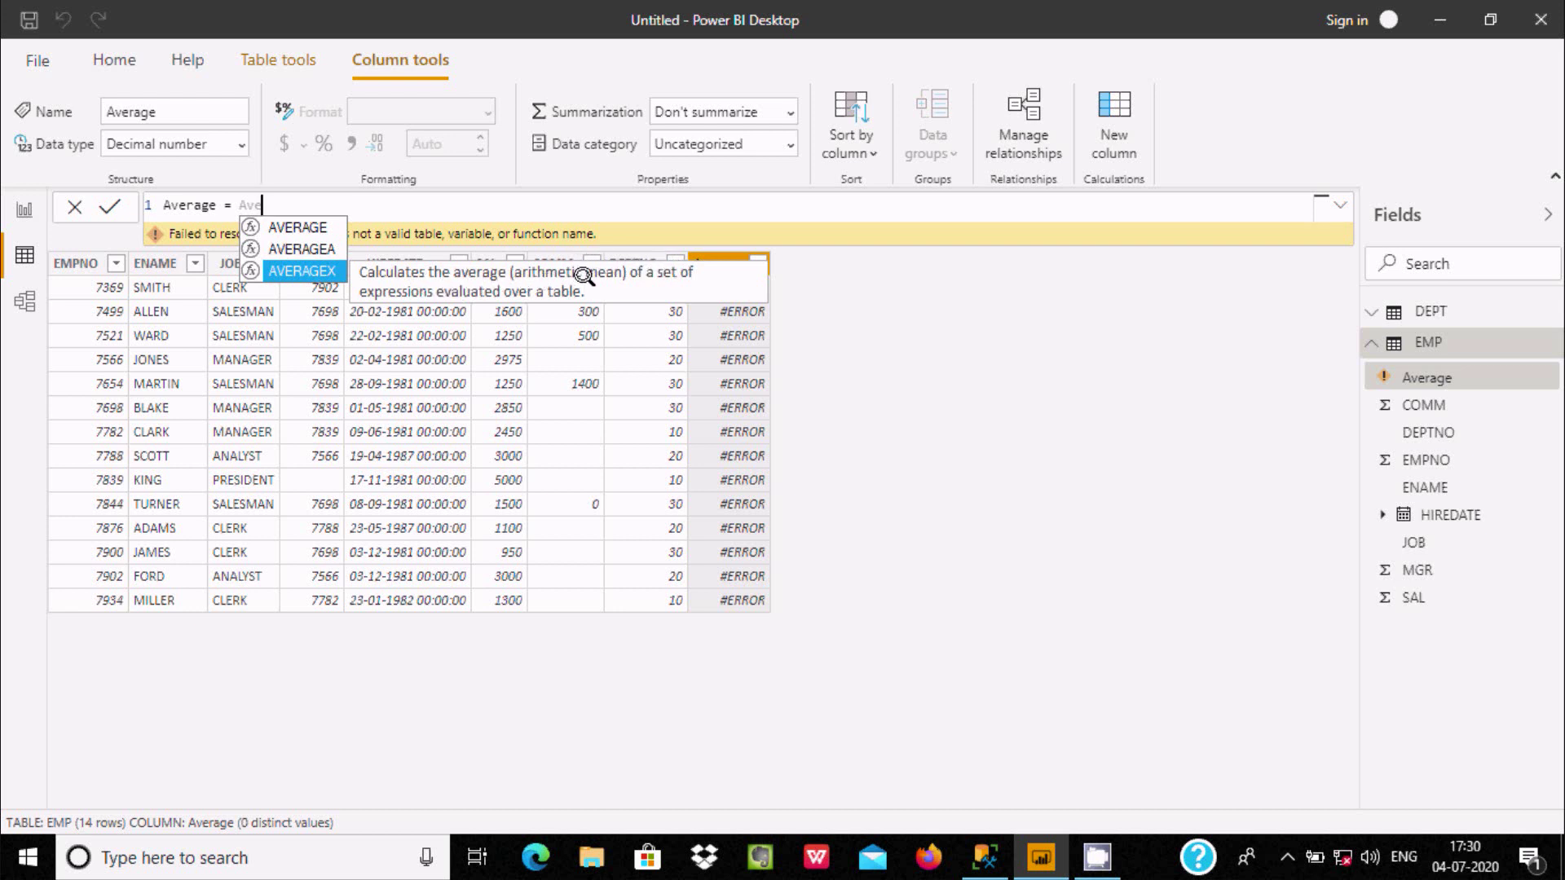
pyautogui.press('Up')
pyautogui.press('Up')
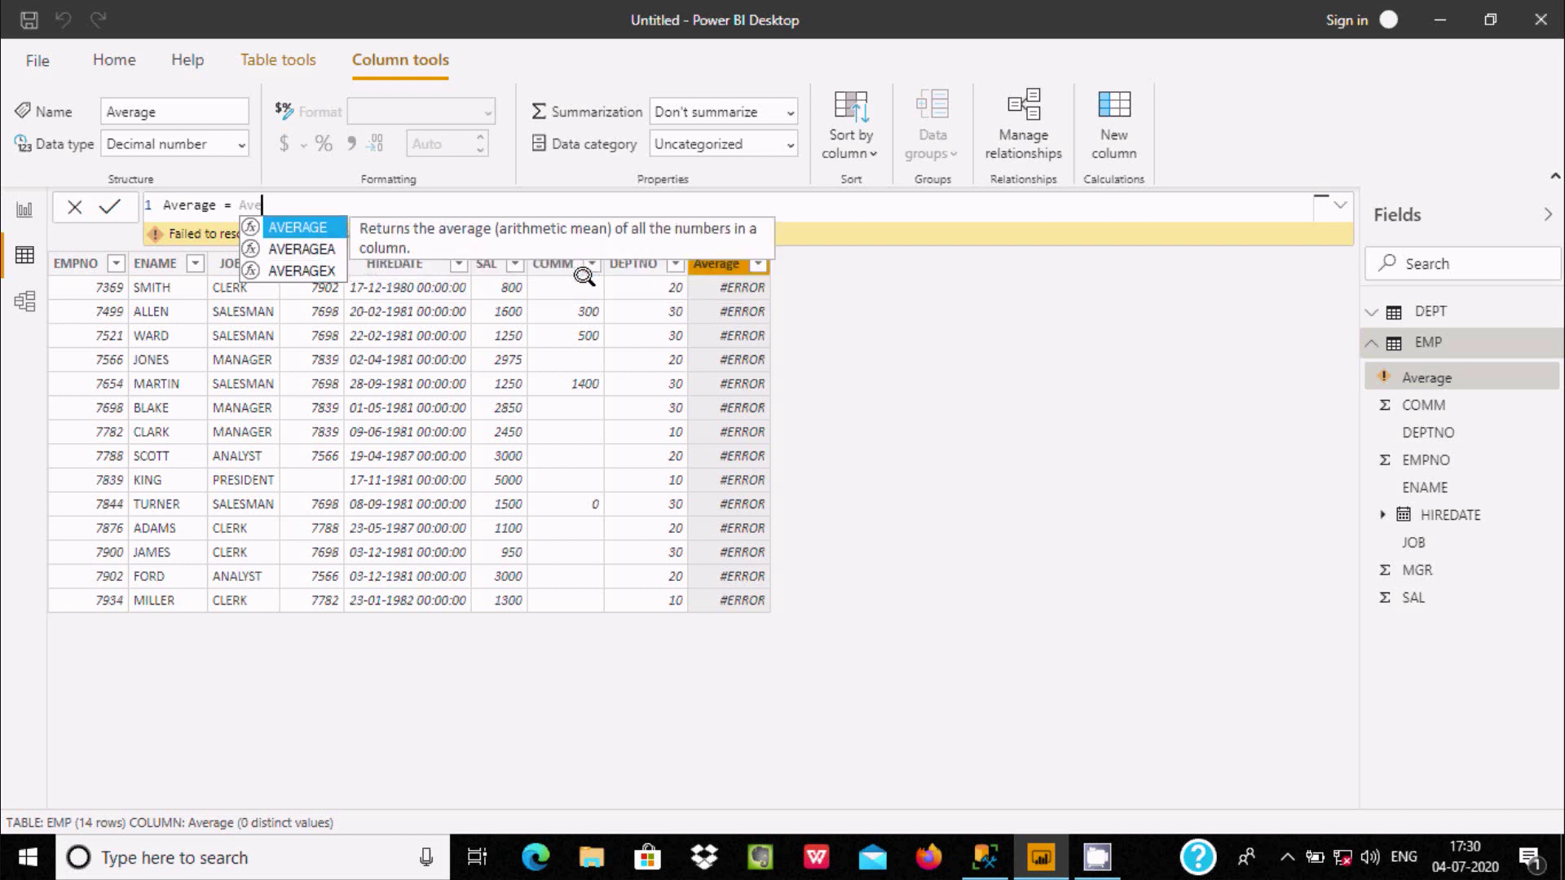
# Complete the Average column's formula as AVERAGE(EMP[SAL]) and apply it.
pyautogui.press('Tab')
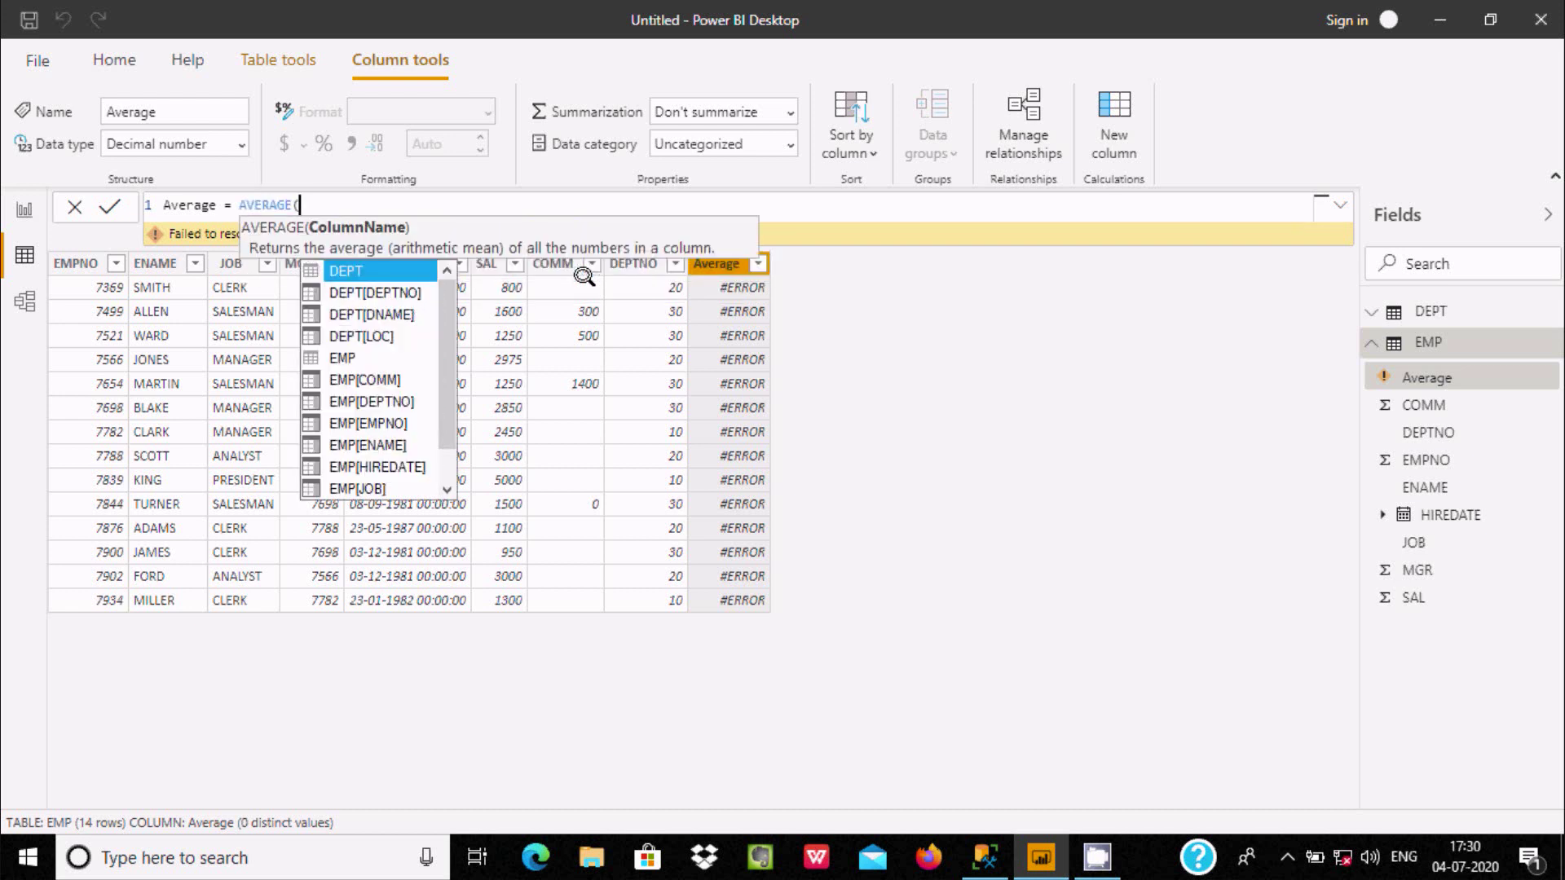
pyautogui.write('s')
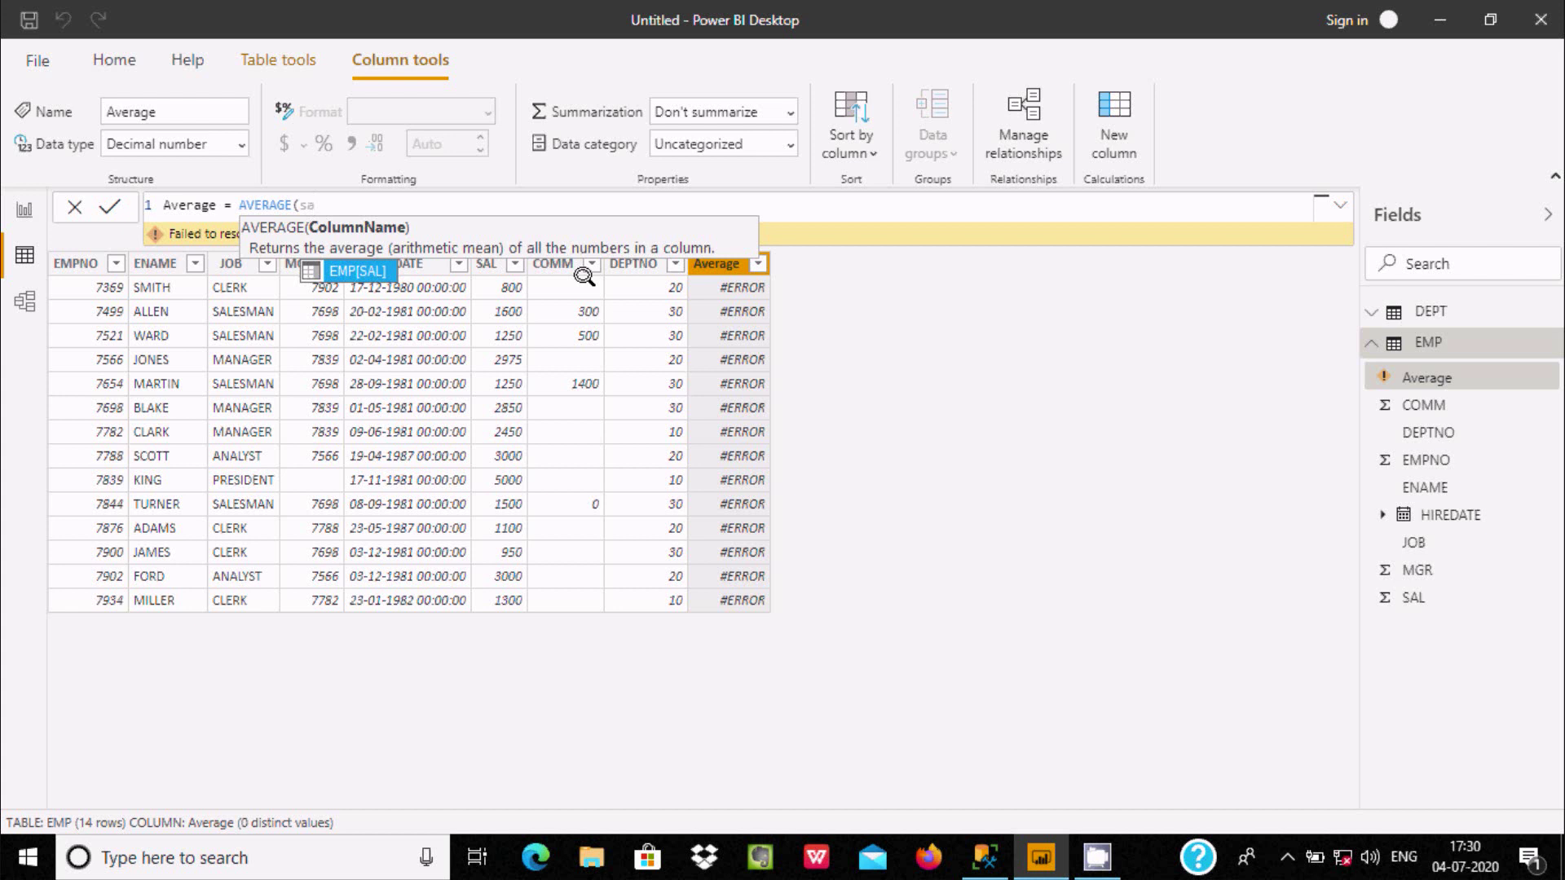
pyautogui.write('a')
pyautogui.press('Tab')
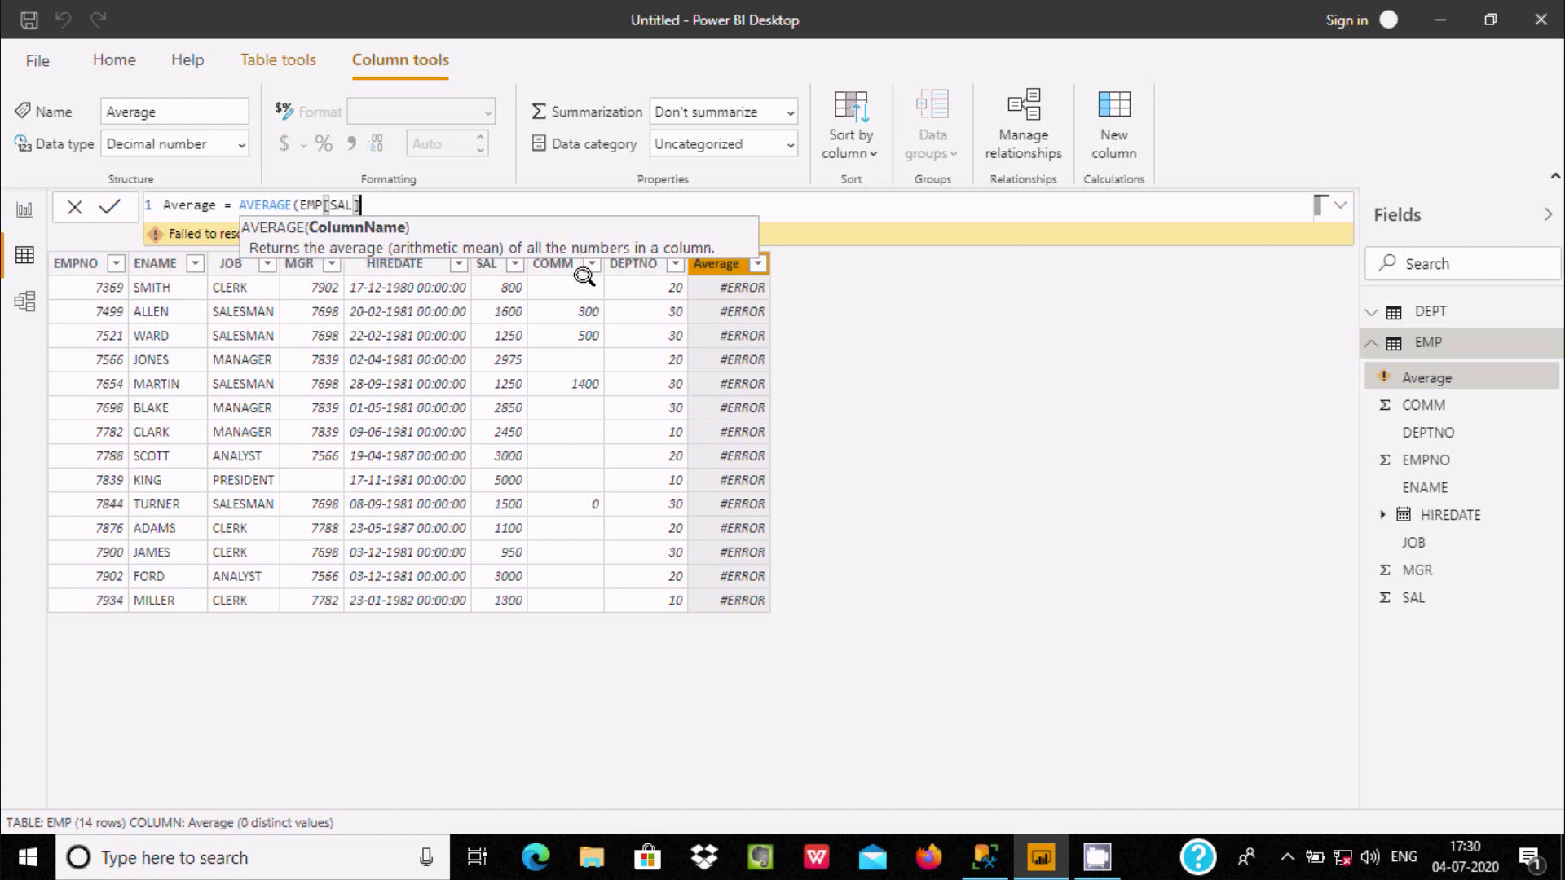
pyautogui.write(')')
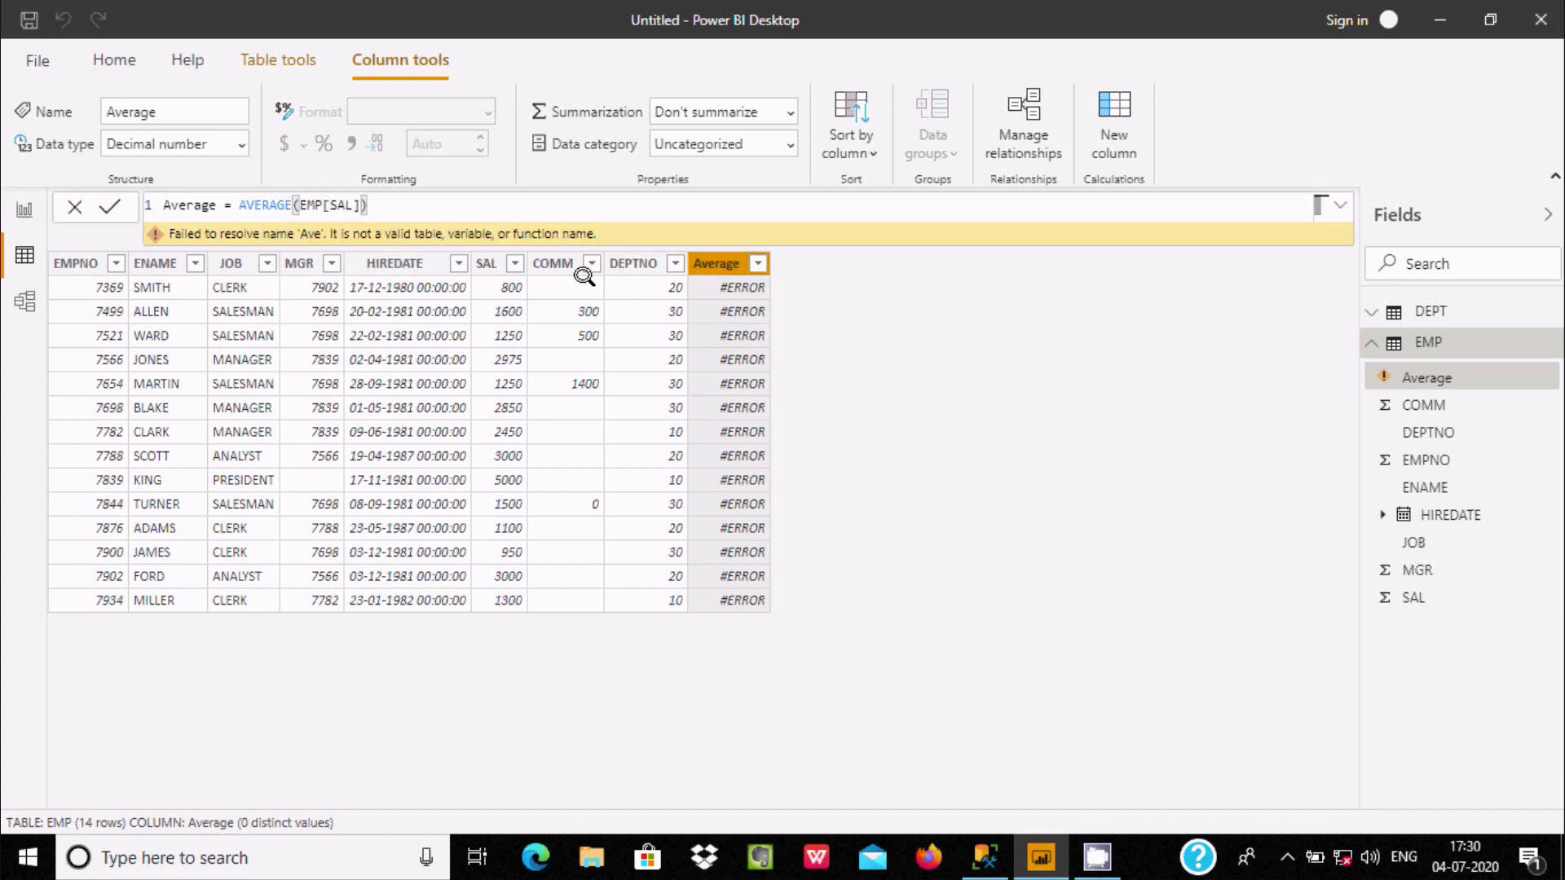
pyautogui.press('Return')
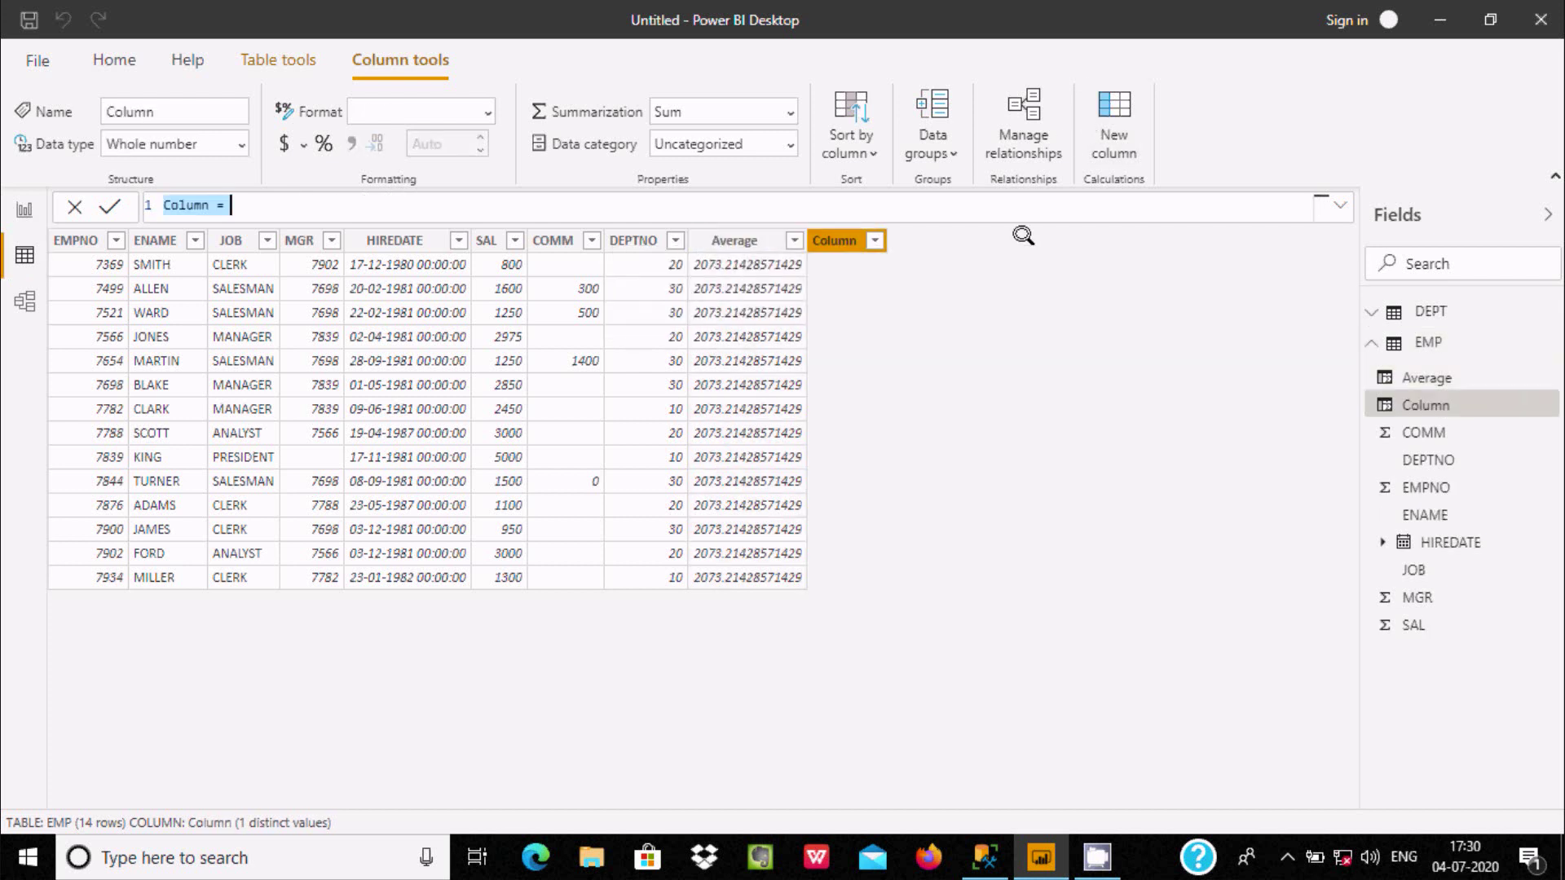
# Define the new calculated column in the EMP table as Averaga = AVERAGEA(EMP[SAL]).
pyautogui.click(200, 201)
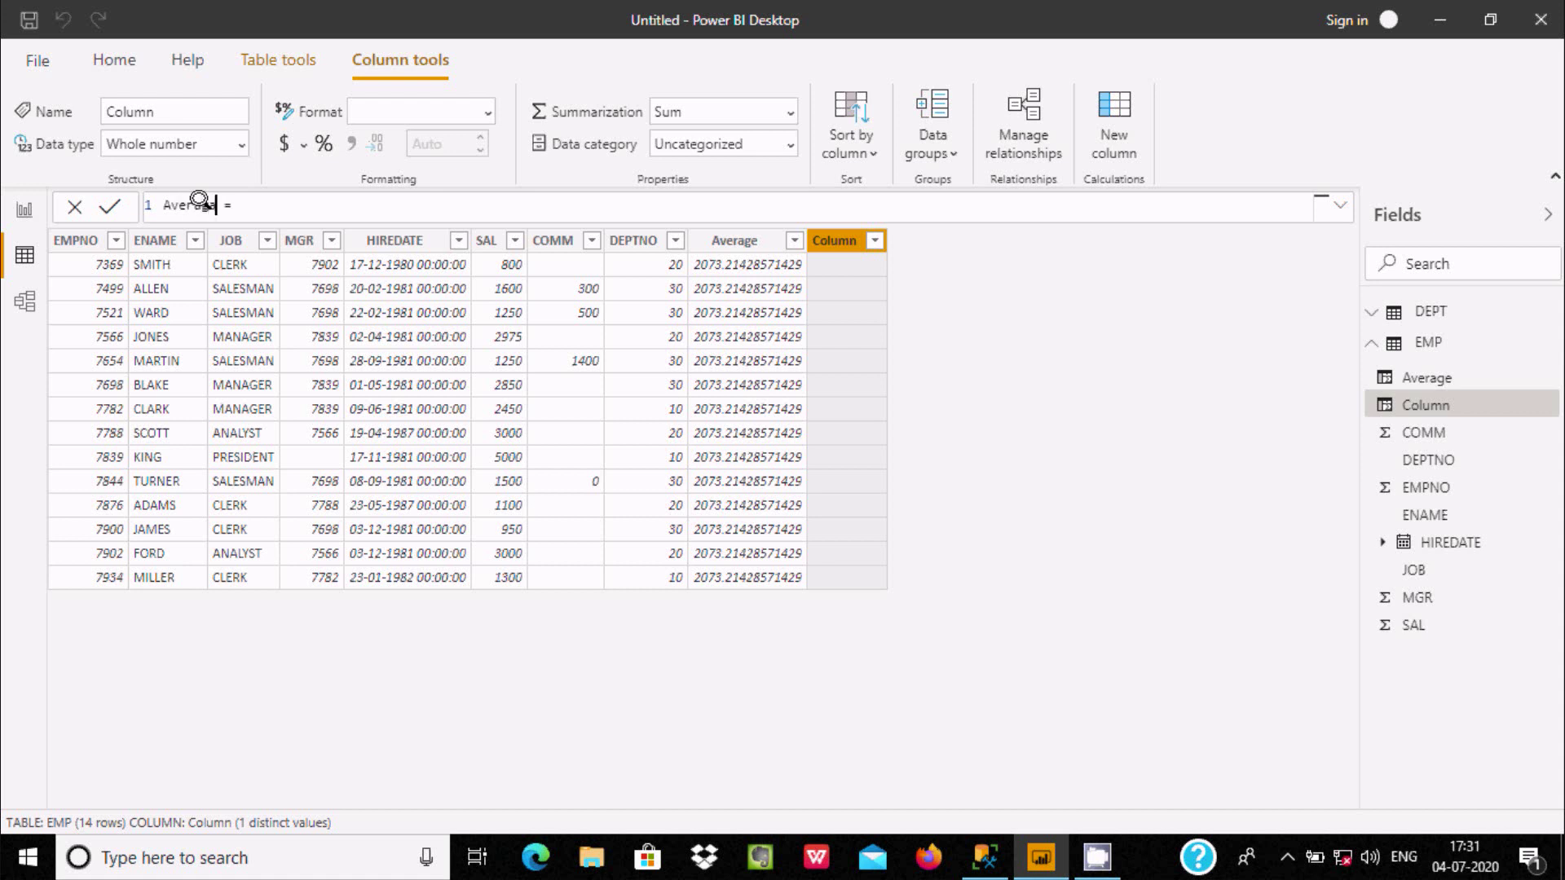
pyautogui.write('A')
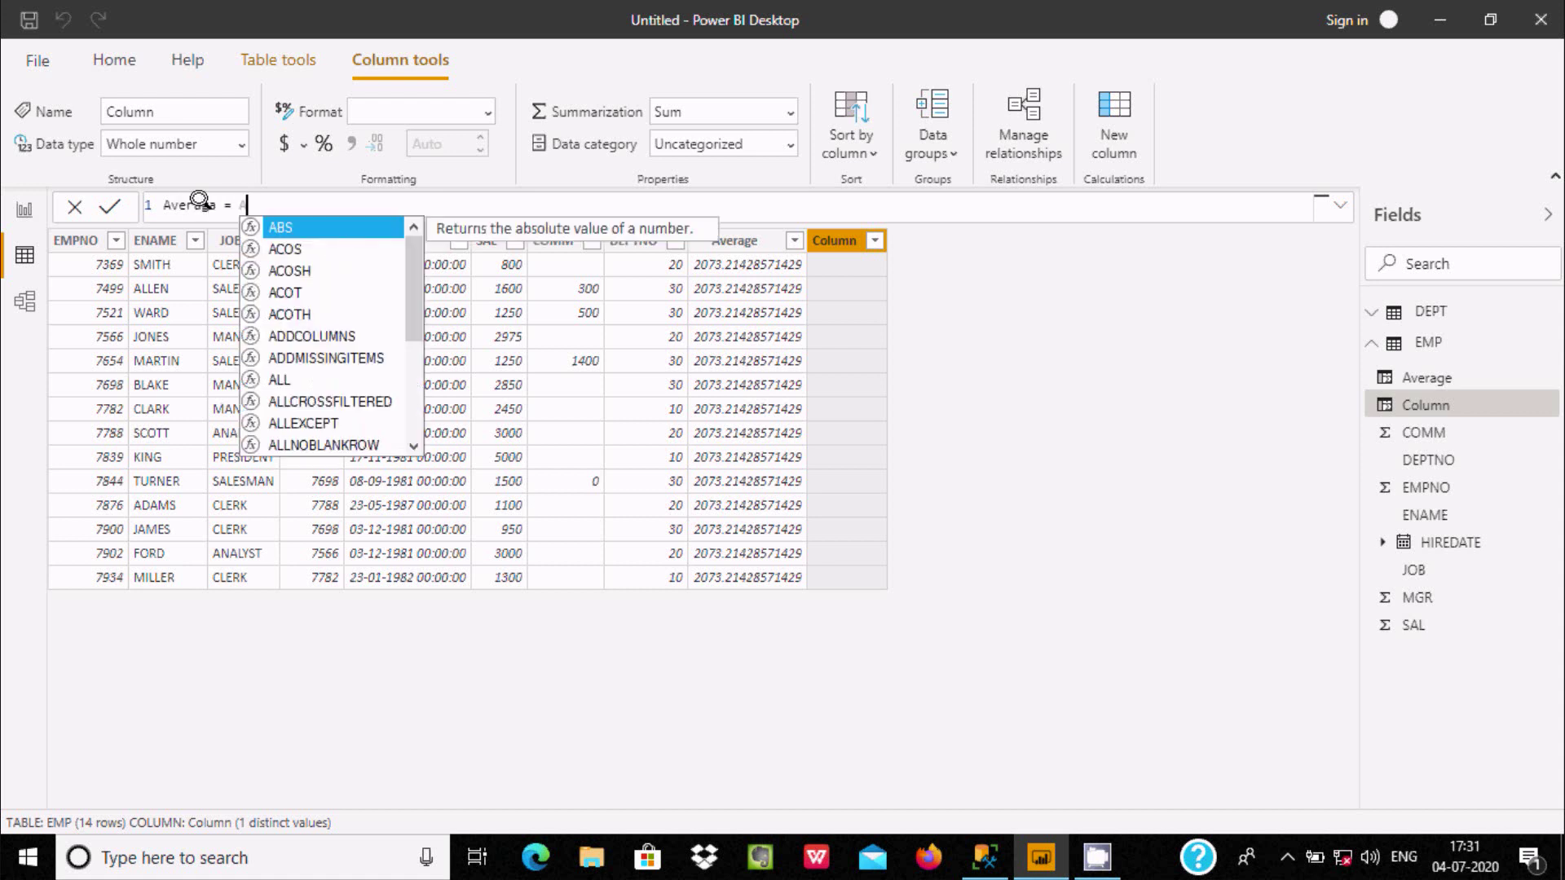
pyautogui.write('ve')
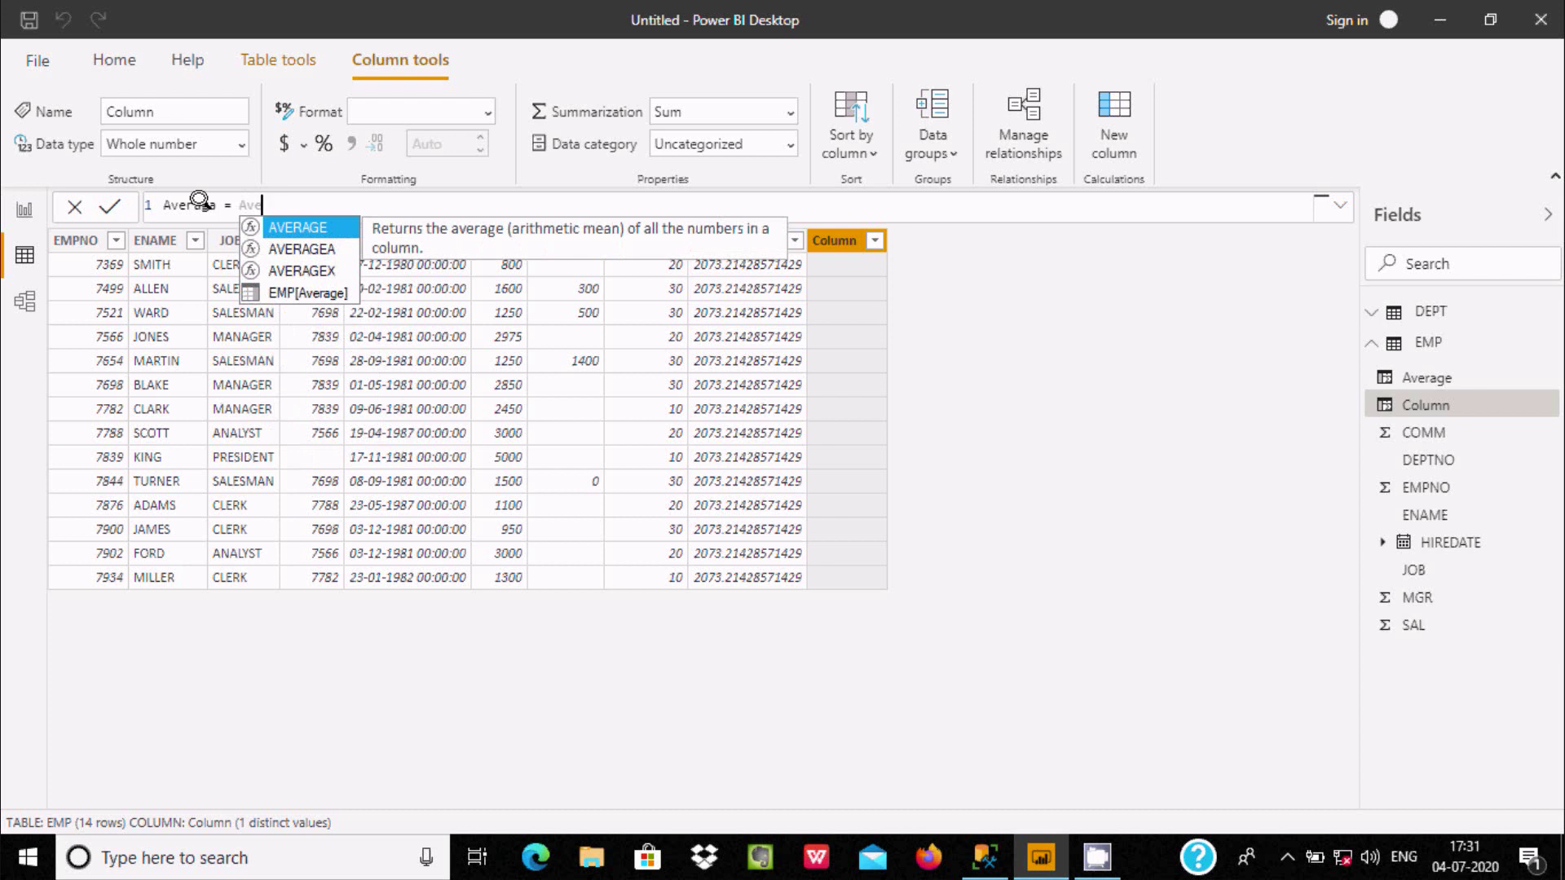
pyautogui.press('Down')
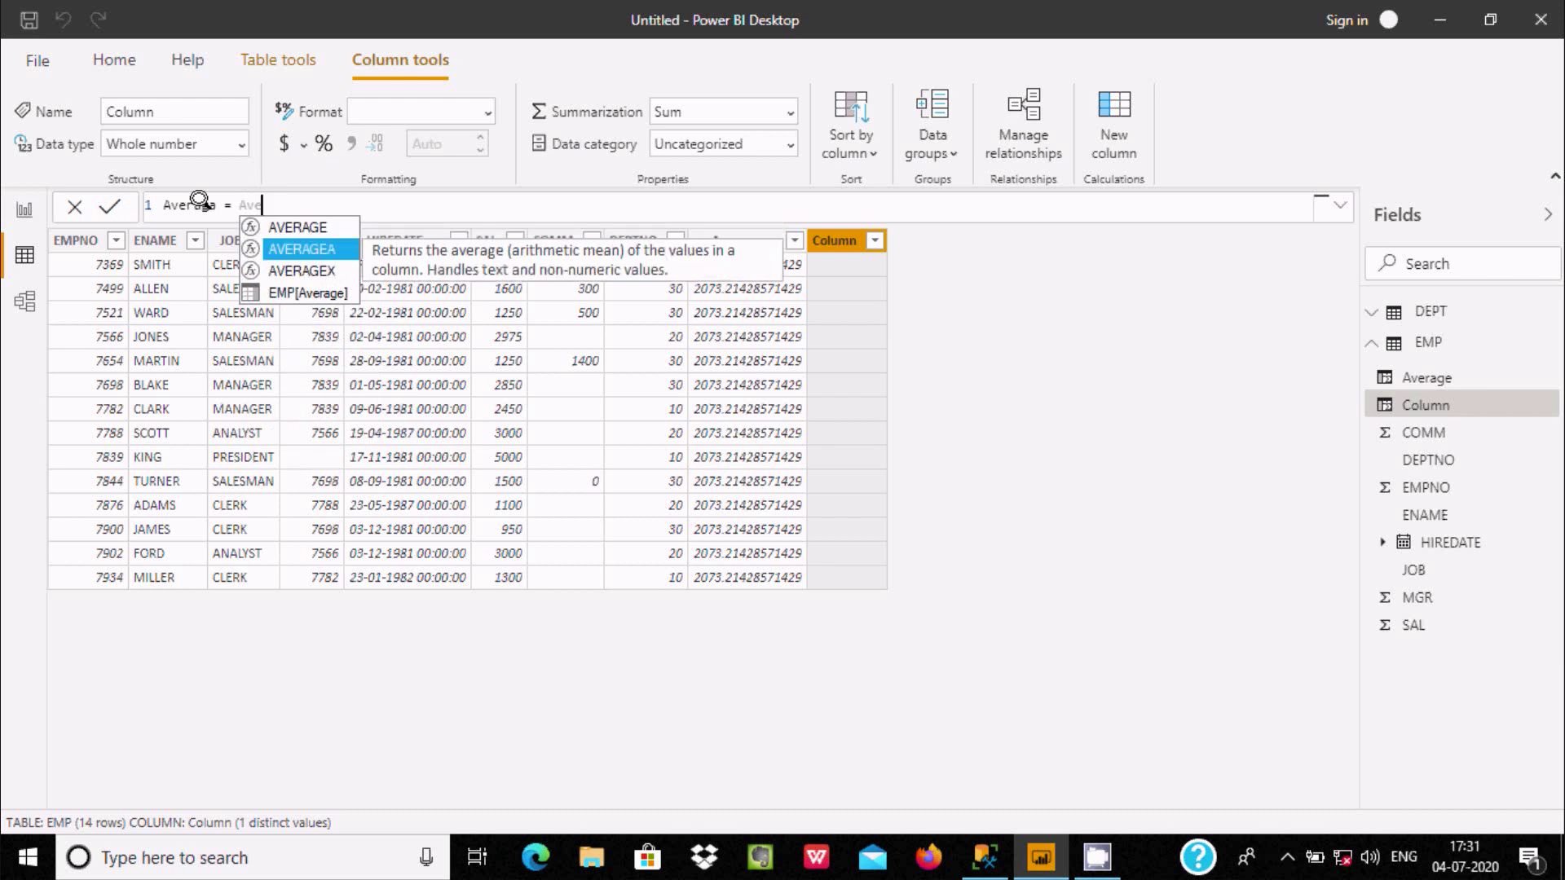
pyautogui.press('Tab')
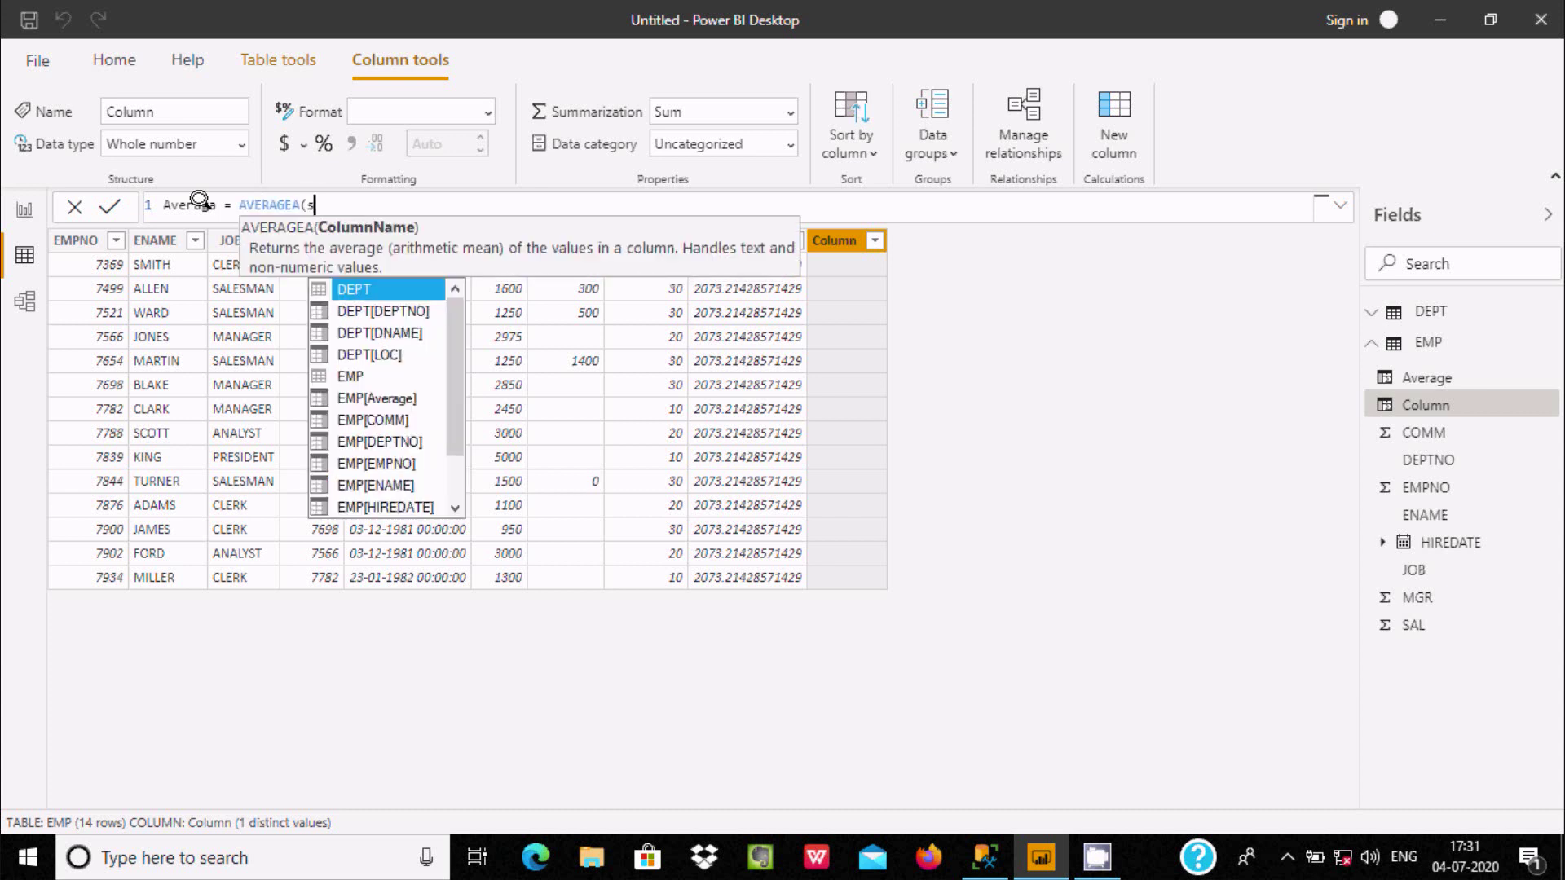
pyautogui.write('s')
pyautogui.press('Tab')
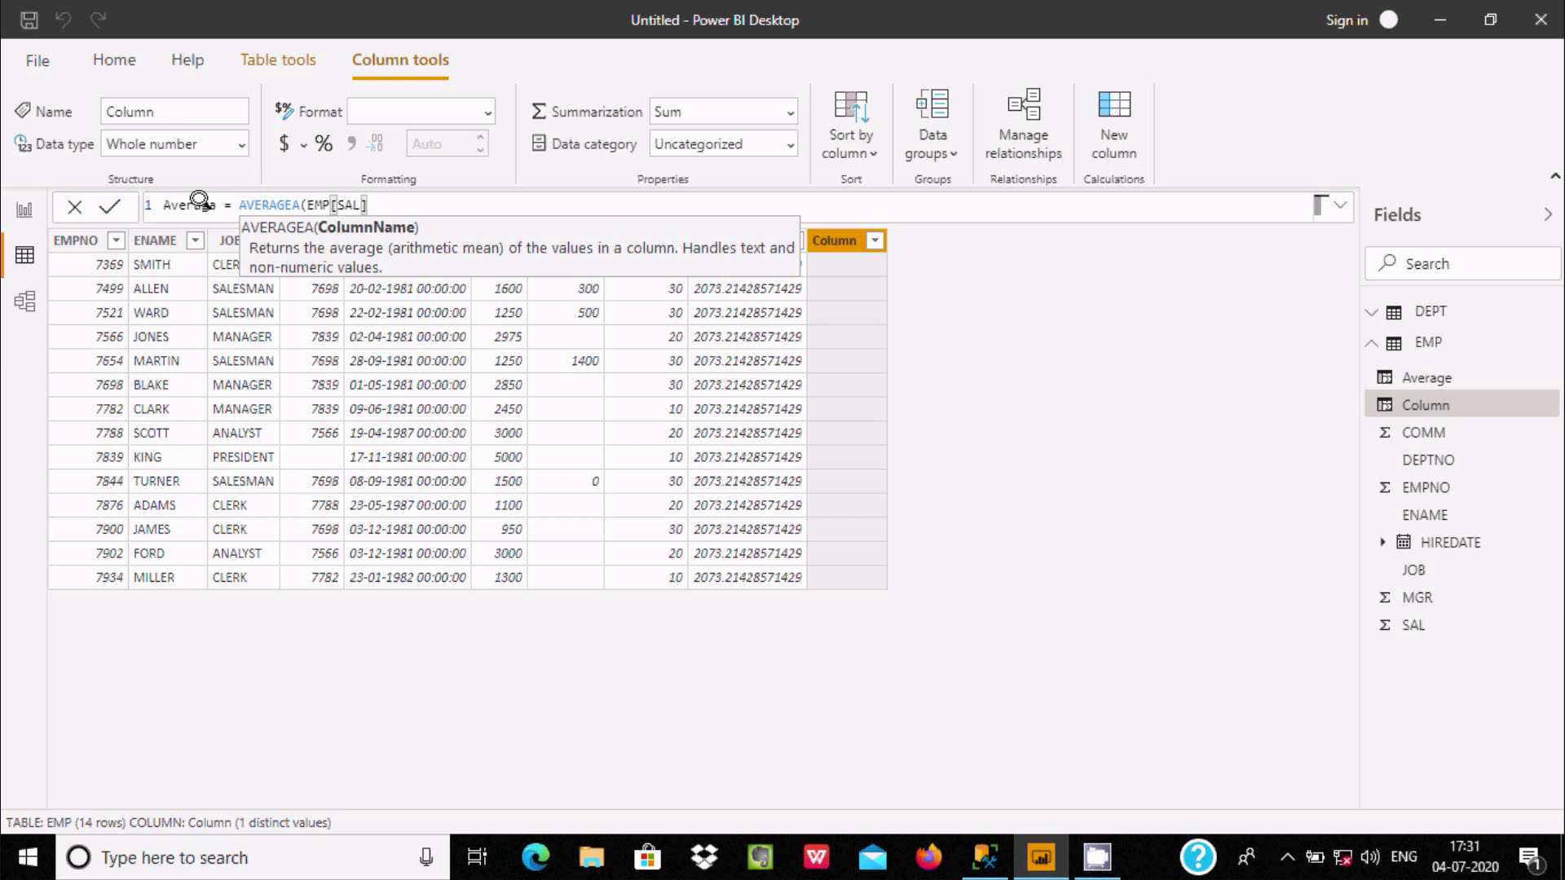
pyautogui.write(')')
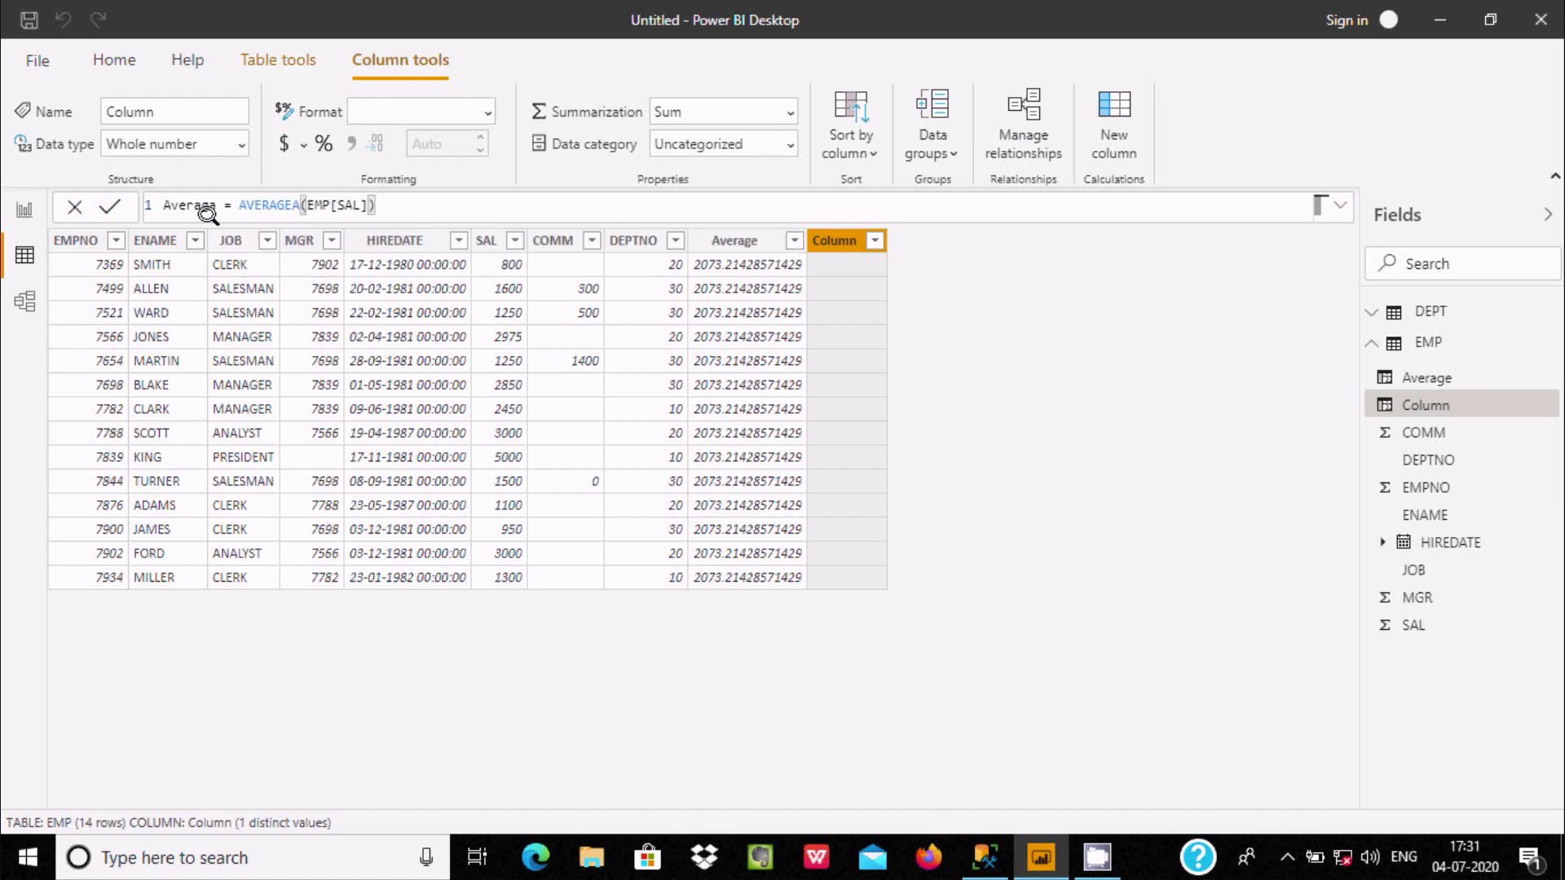
pyautogui.press('Return')
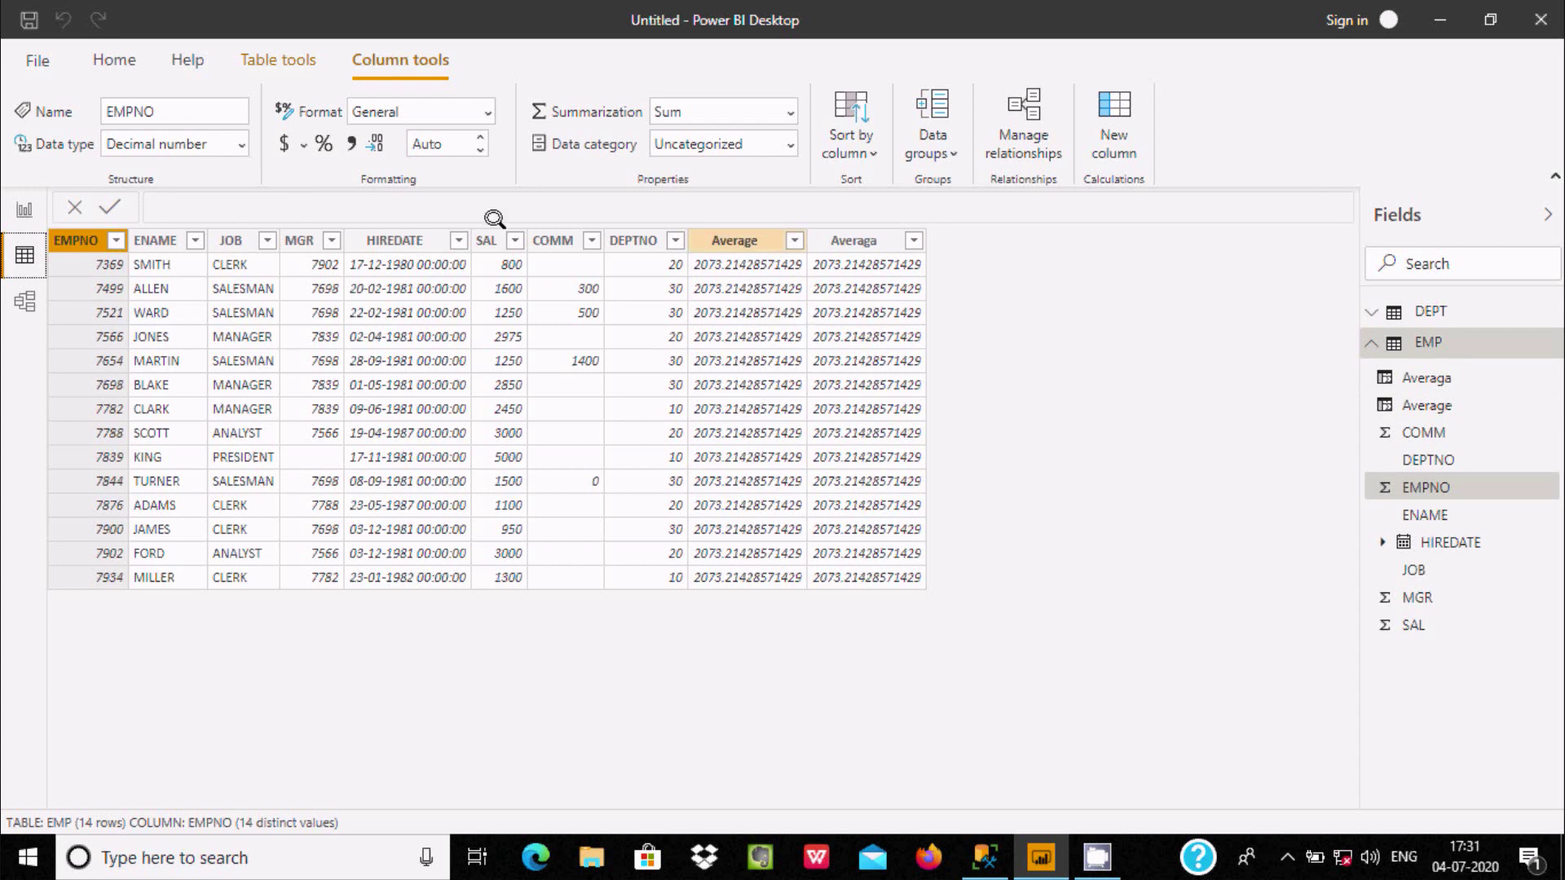
# Change the Averaga column's formula to AVERAGEA(EMP[ENAME]).
pyautogui.click(842, 235)
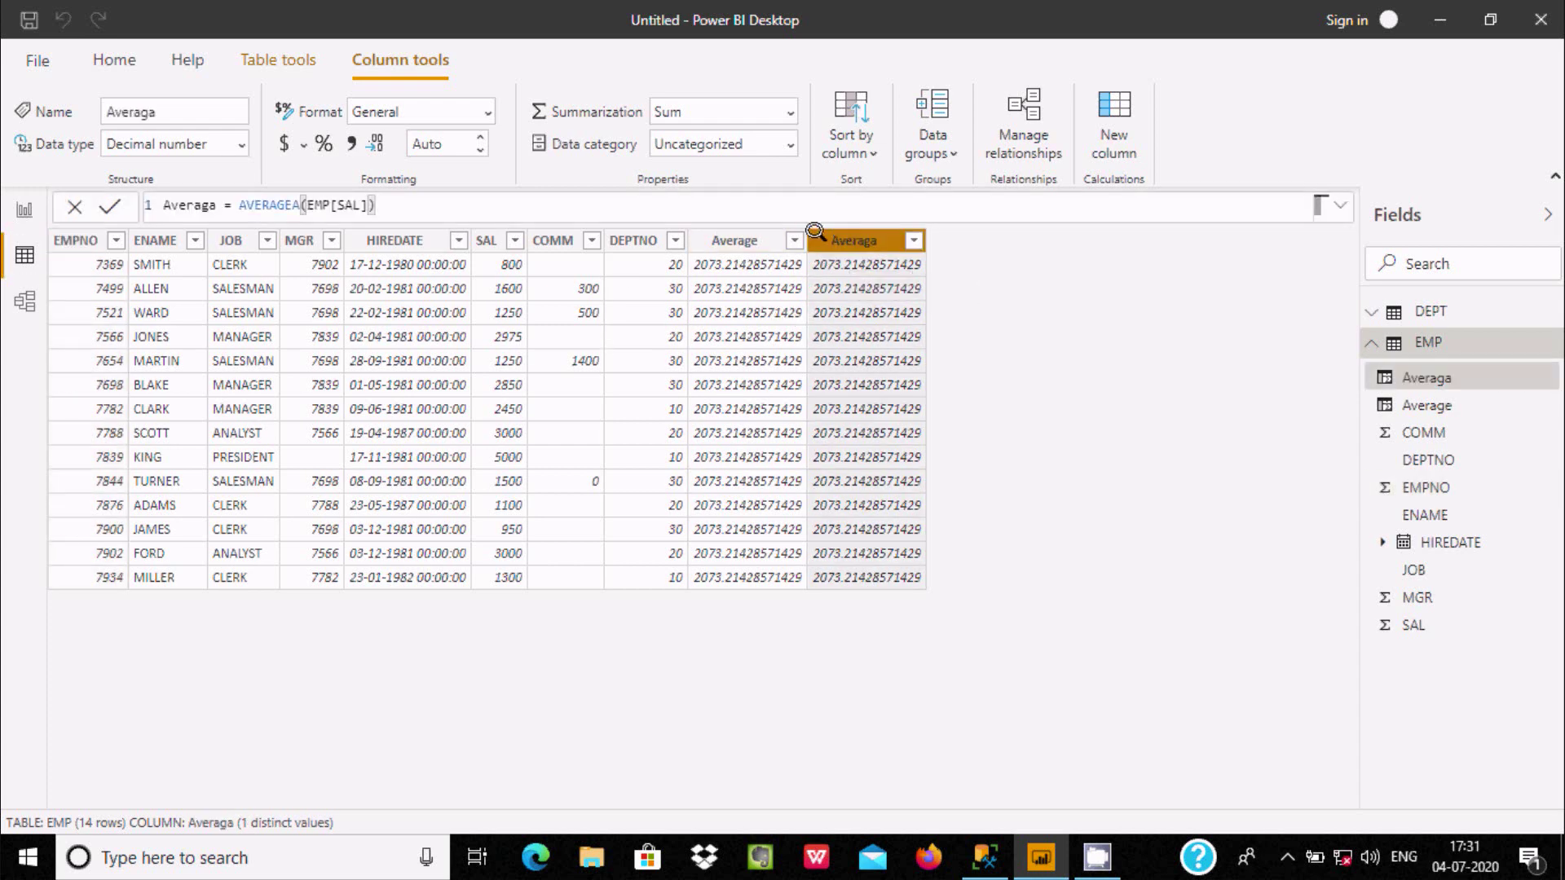
pyautogui.click(369, 204)
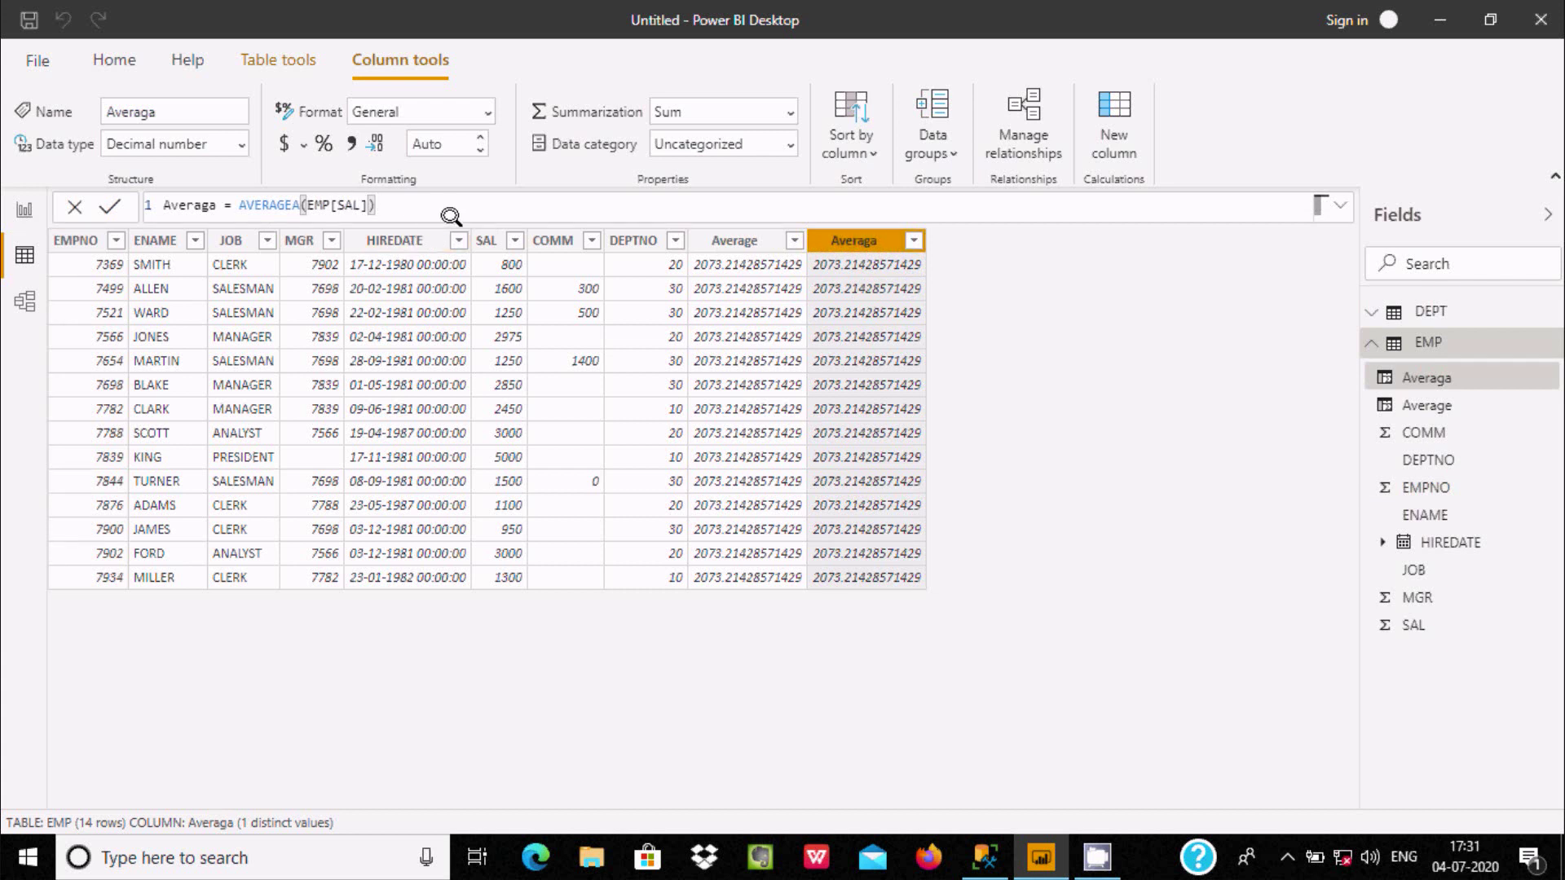
pyautogui.press('Left')
pyautogui.press('BackSpace')
pyautogui.press('BackSpace')
pyautogui.press('BackSpace')
pyautogui.press('BackSpace')
pyautogui.press('BackSpace')
pyautogui.press('BackSpace')
pyautogui.press('BackSpace')
pyautogui.press('BackSpace')
pyautogui.write('E')
pyautogui.press('BackSpace')
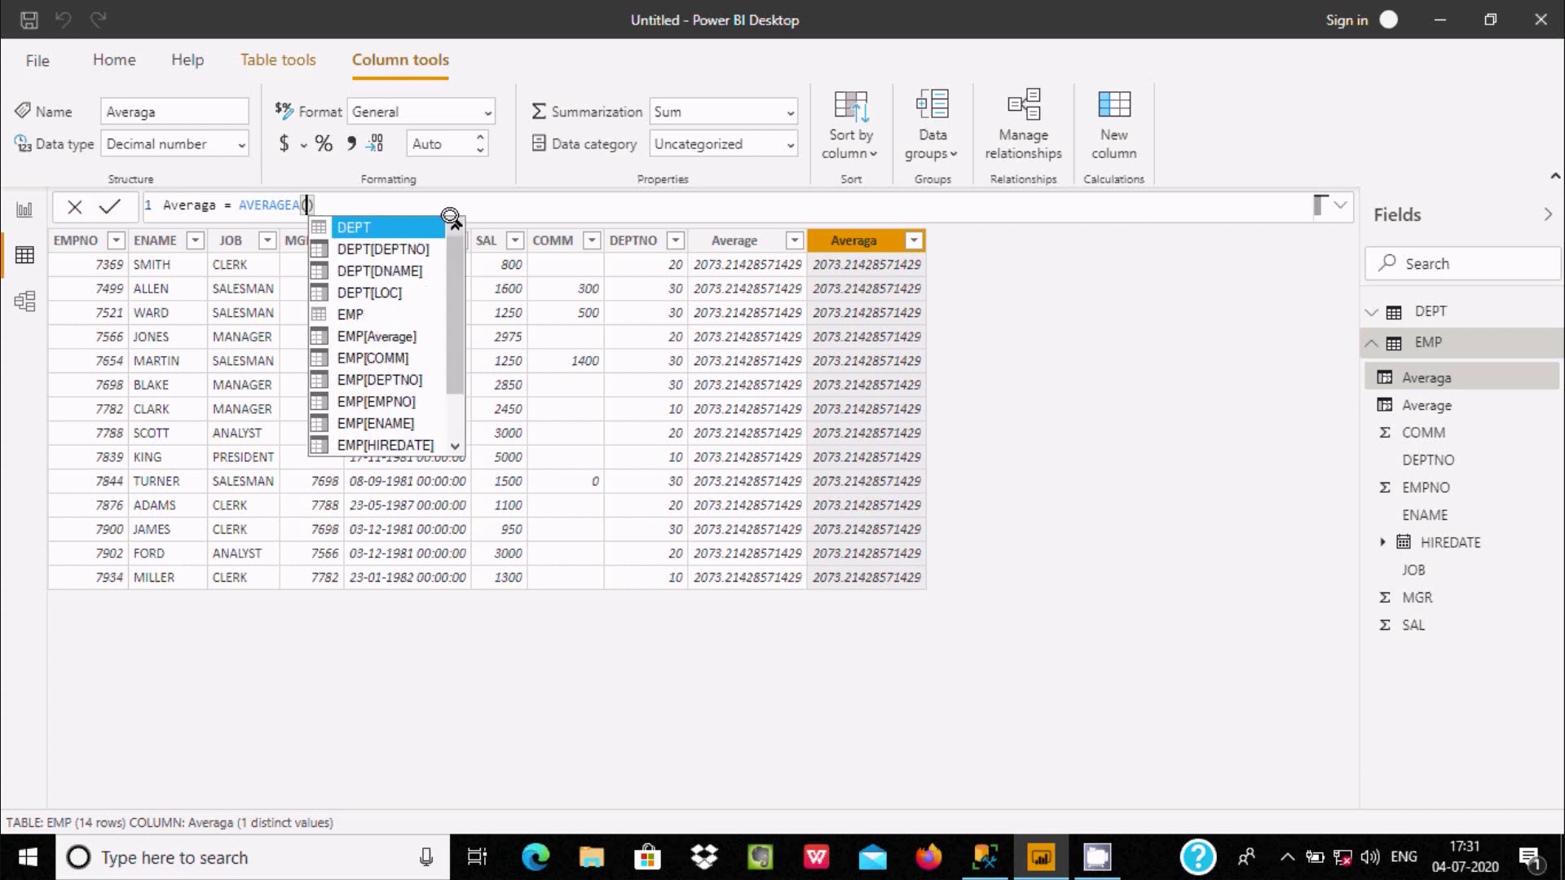
pyautogui.write('en')
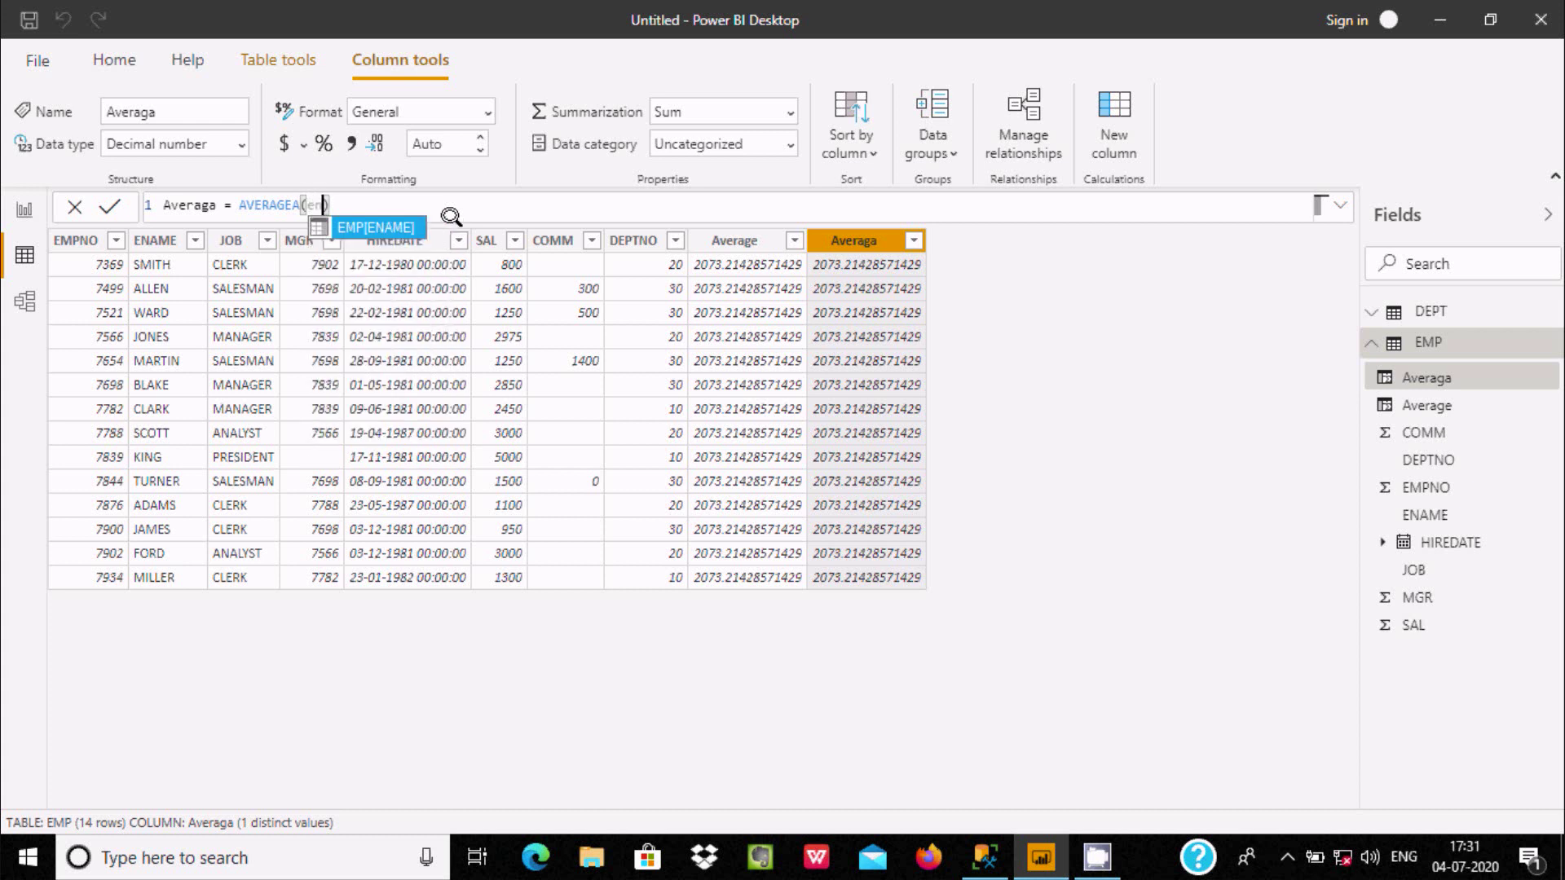
pyautogui.press('Tab')
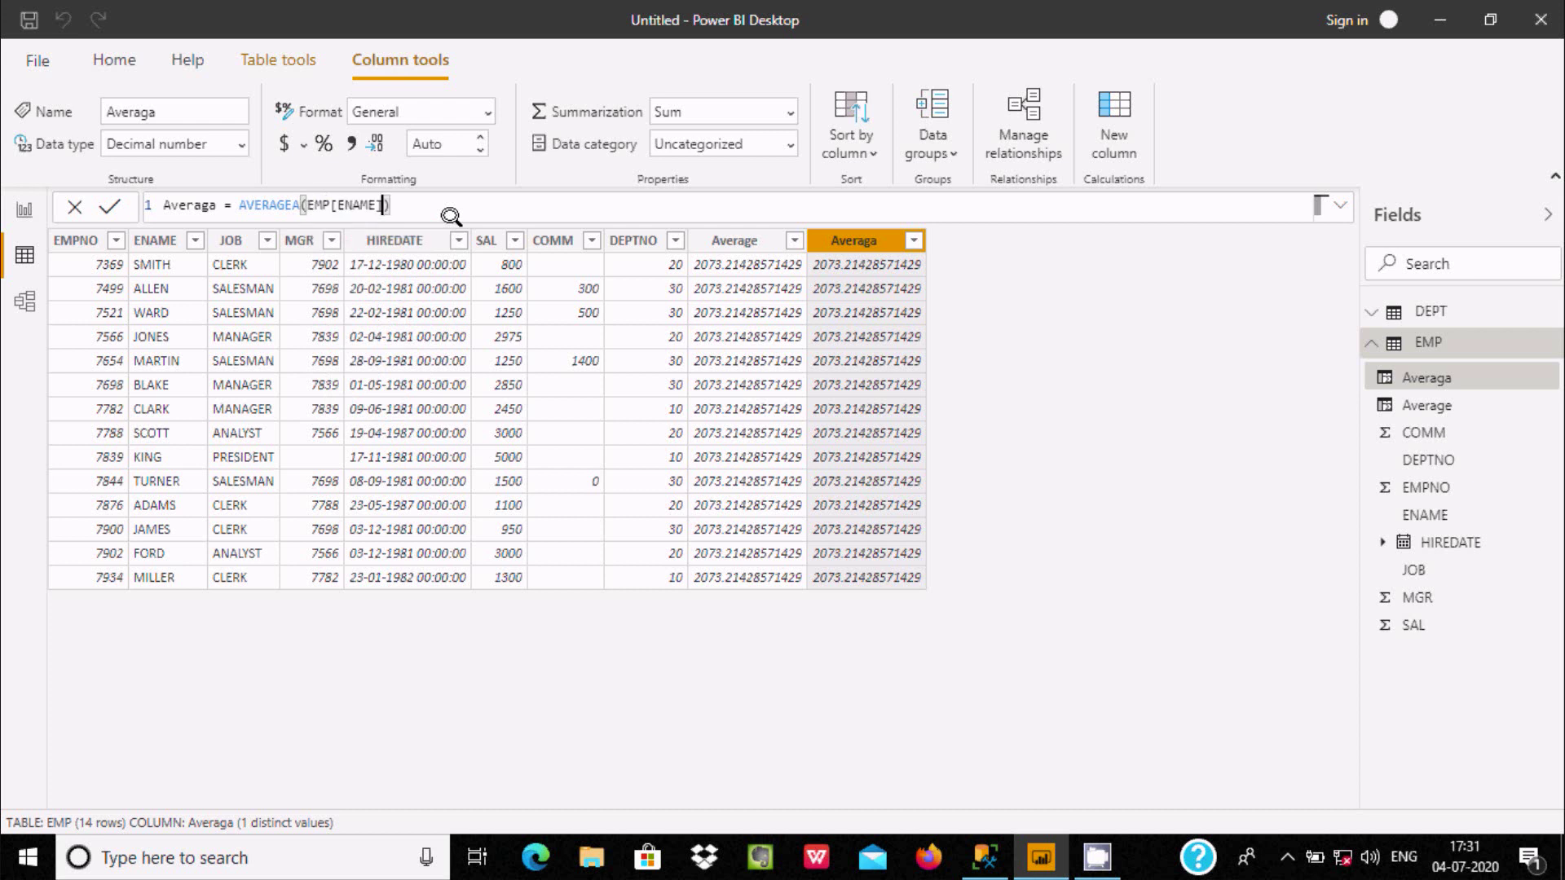
pyautogui.press('Return')
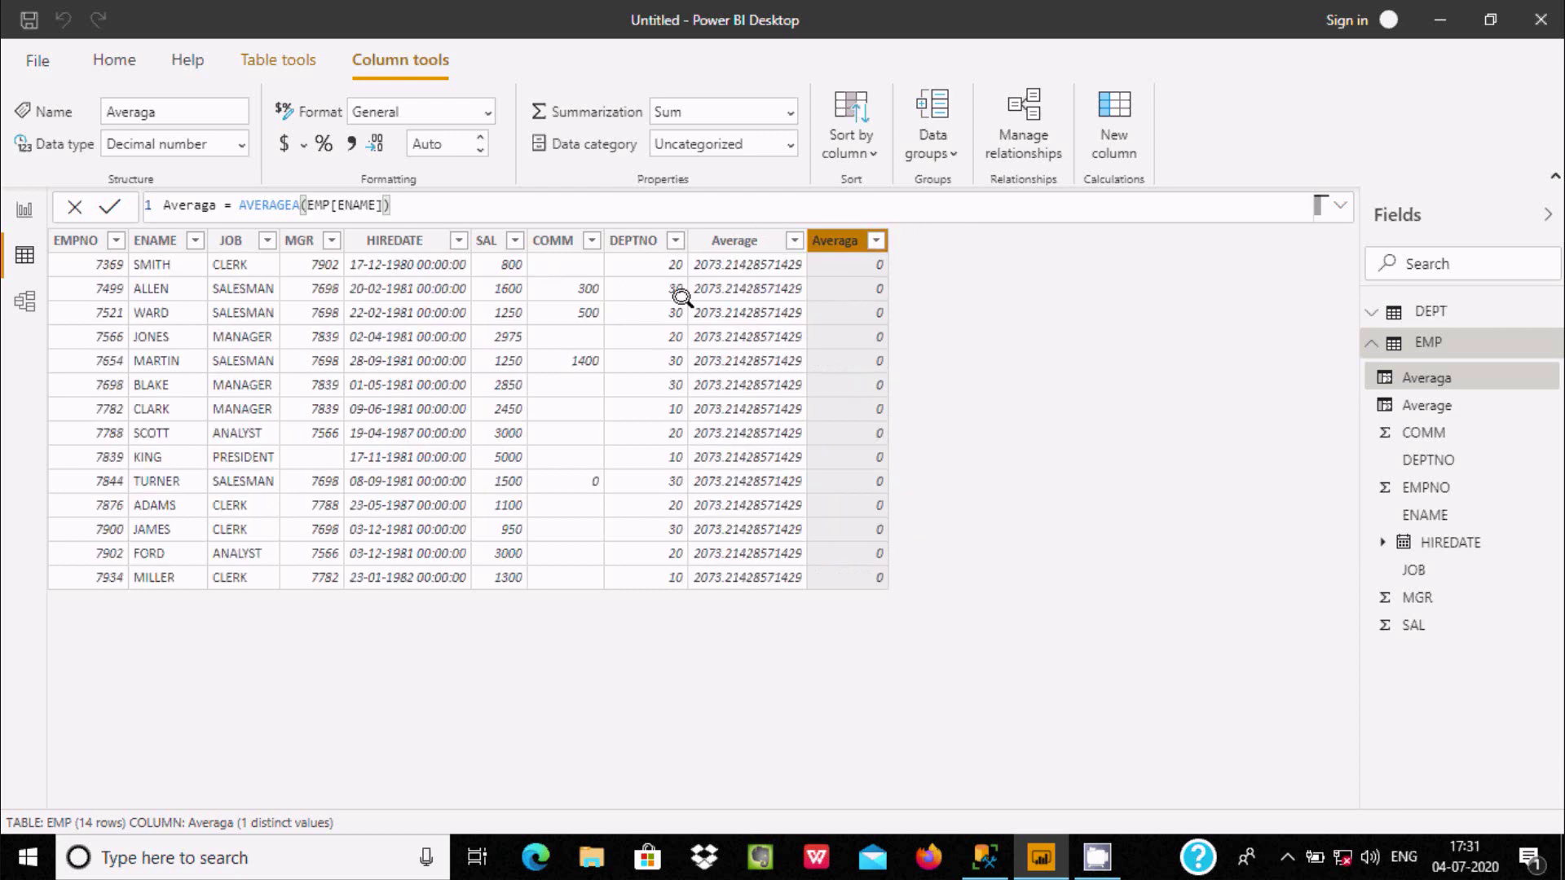
# Change the Average column's formula to AVERAGE(EMP[ENAME]) and apply it.
pyautogui.click(722, 239)
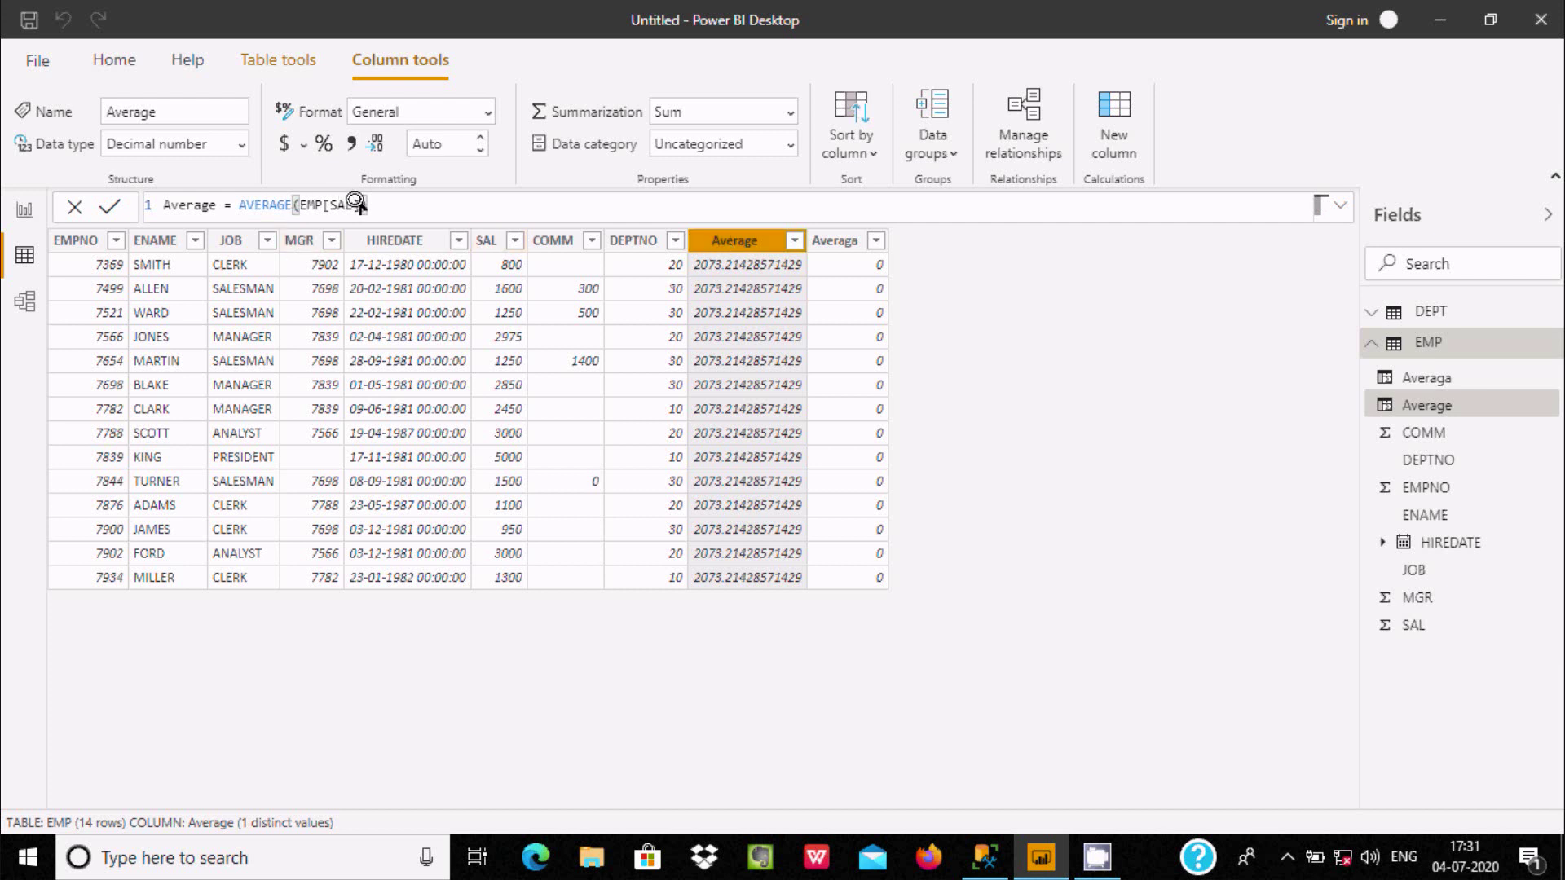
pyautogui.press('BackSpace')
pyautogui.press('BackSpace')
pyautogui.press('BackSpace')
pyautogui.press('BackSpace')
pyautogui.press('BackSpace')
pyautogui.press('BackSpace')
pyautogui.press('BackSpace')
pyautogui.press('BackSpace')
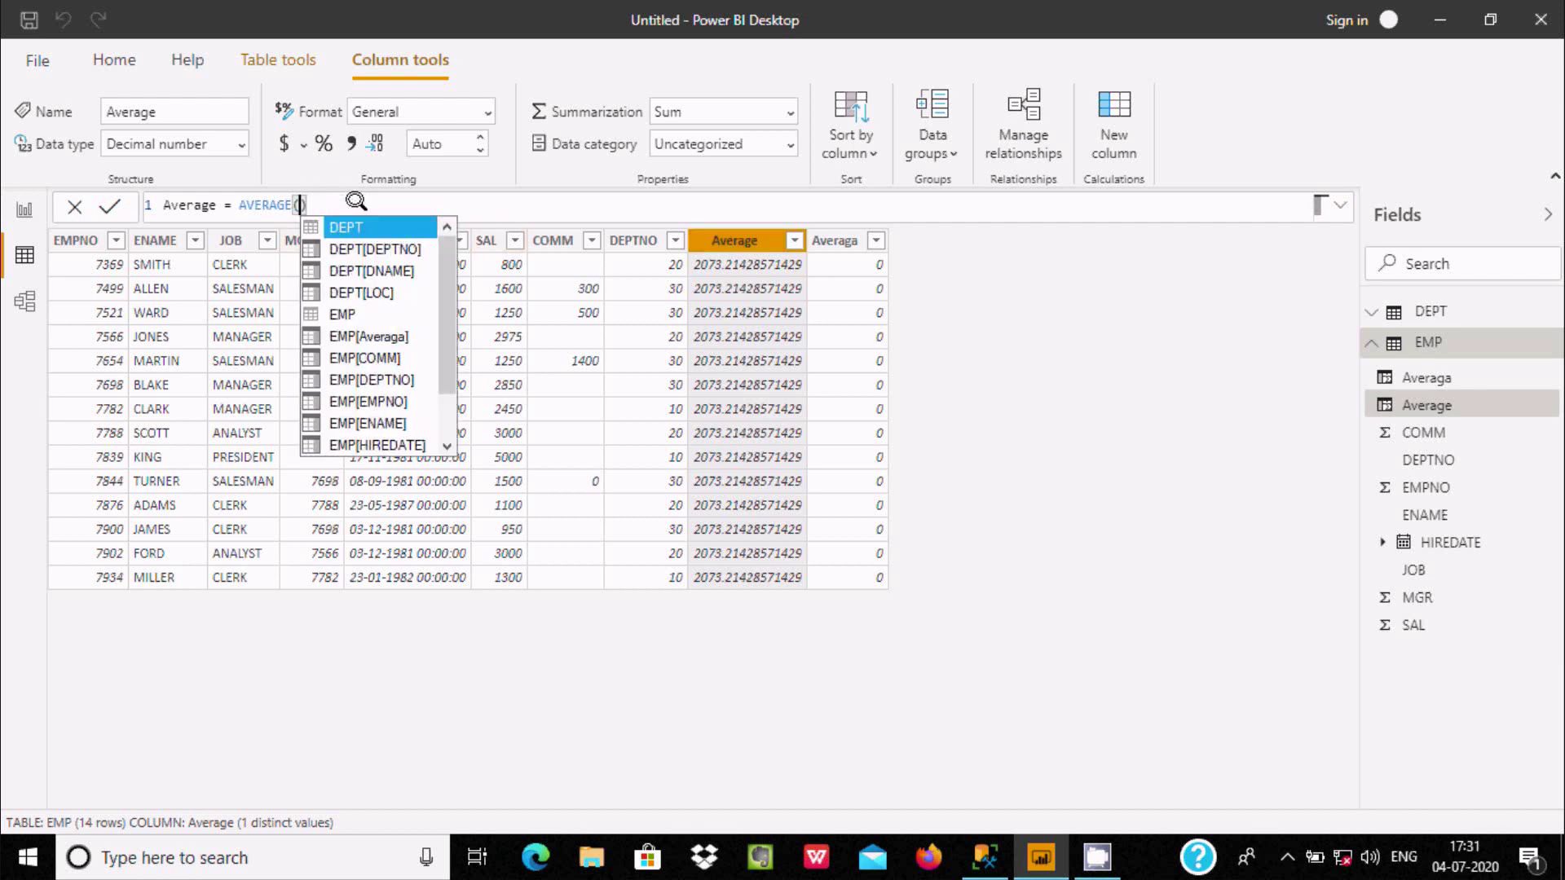
pyautogui.write('en')
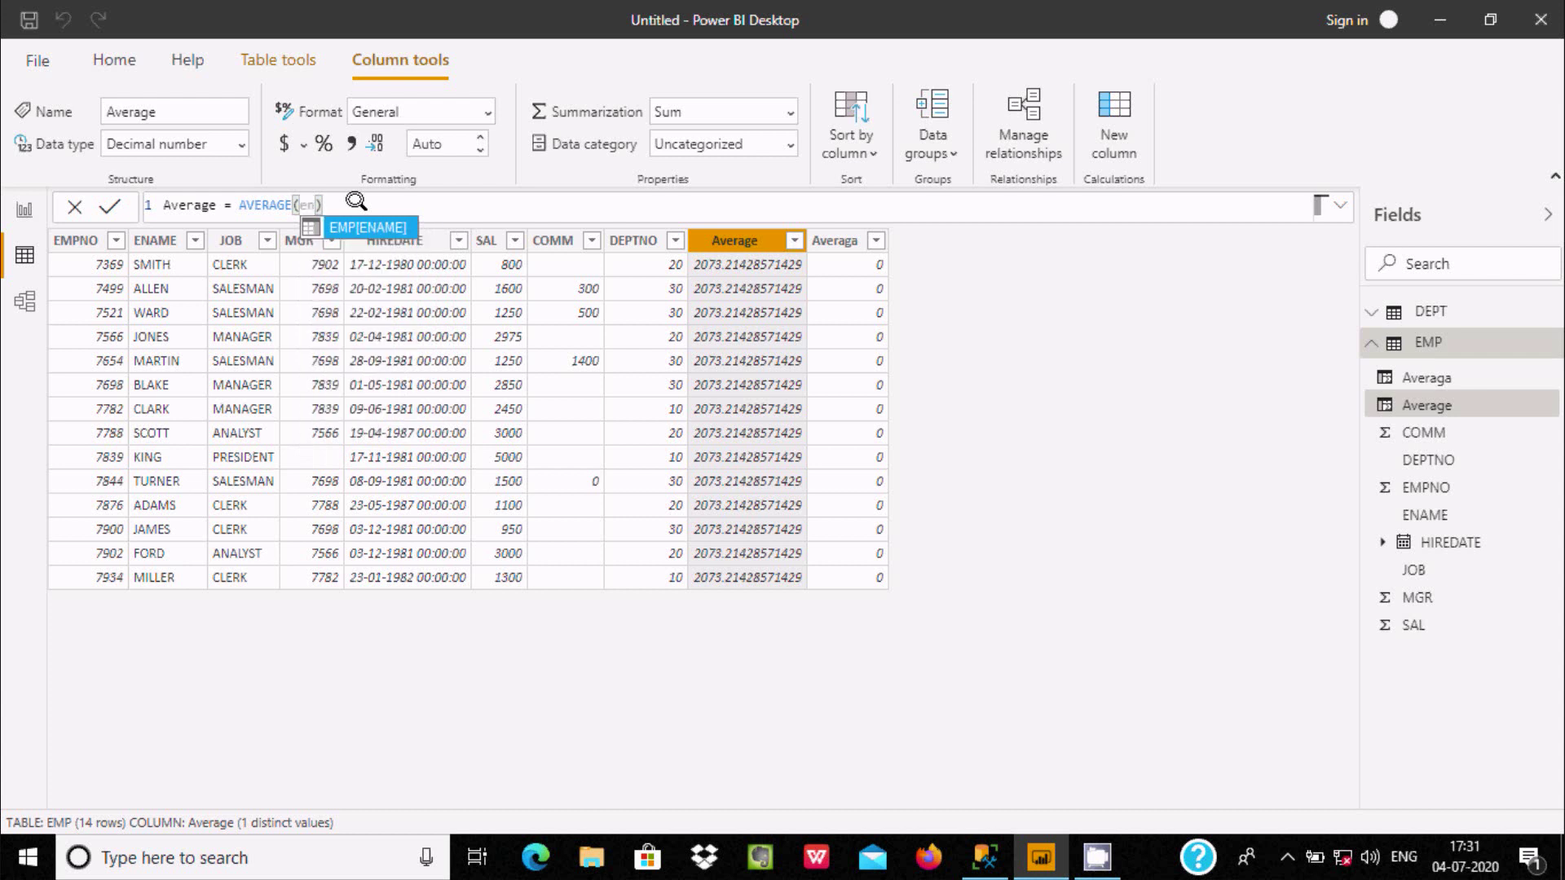
pyautogui.press('Tab')
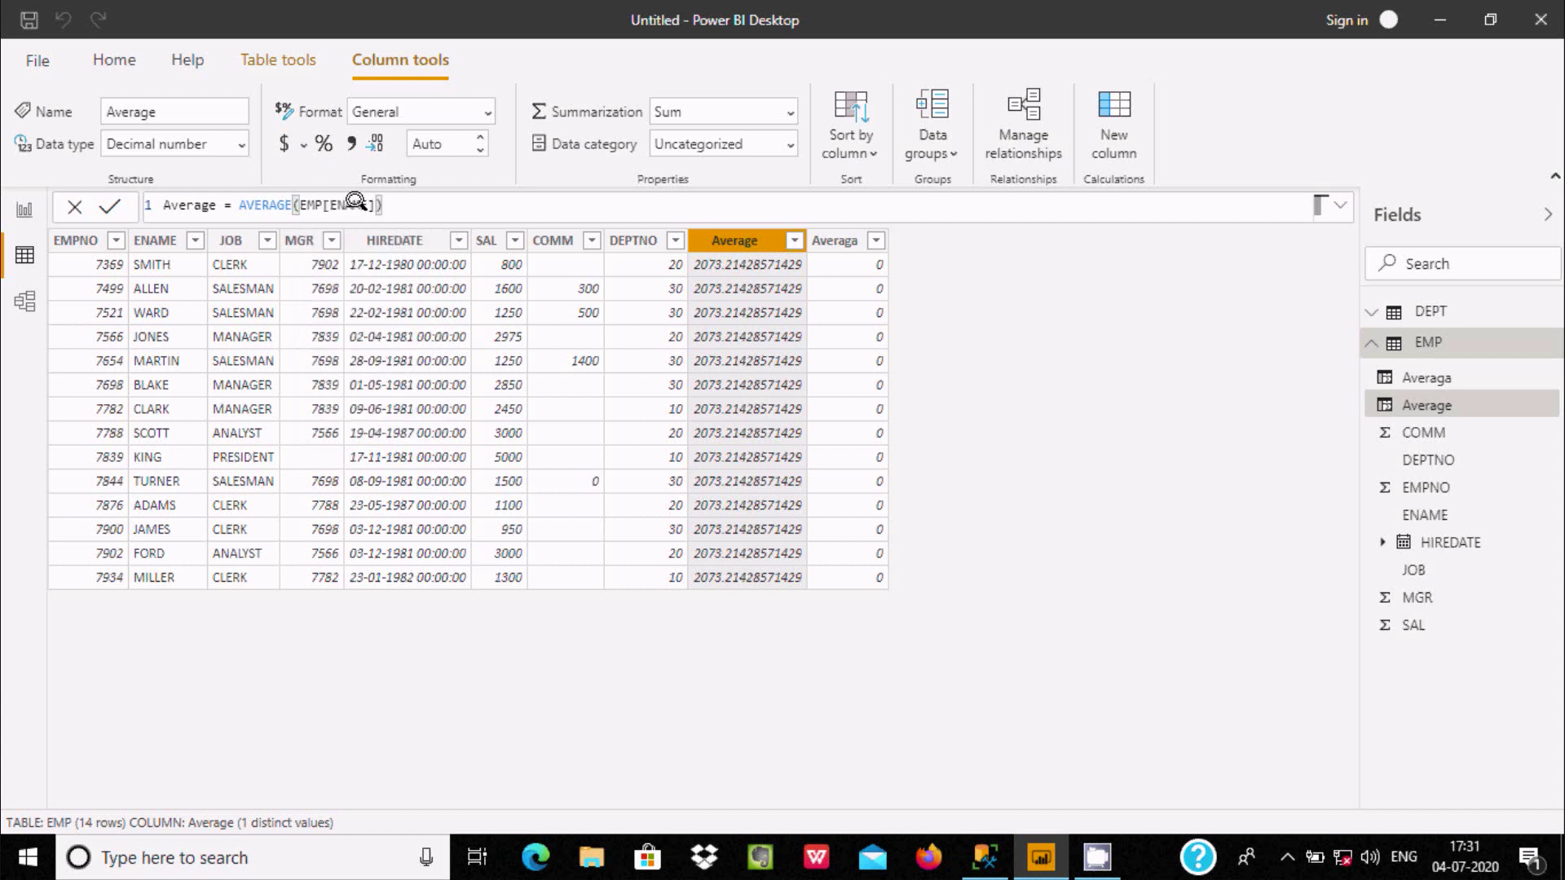
pyautogui.press('Return')
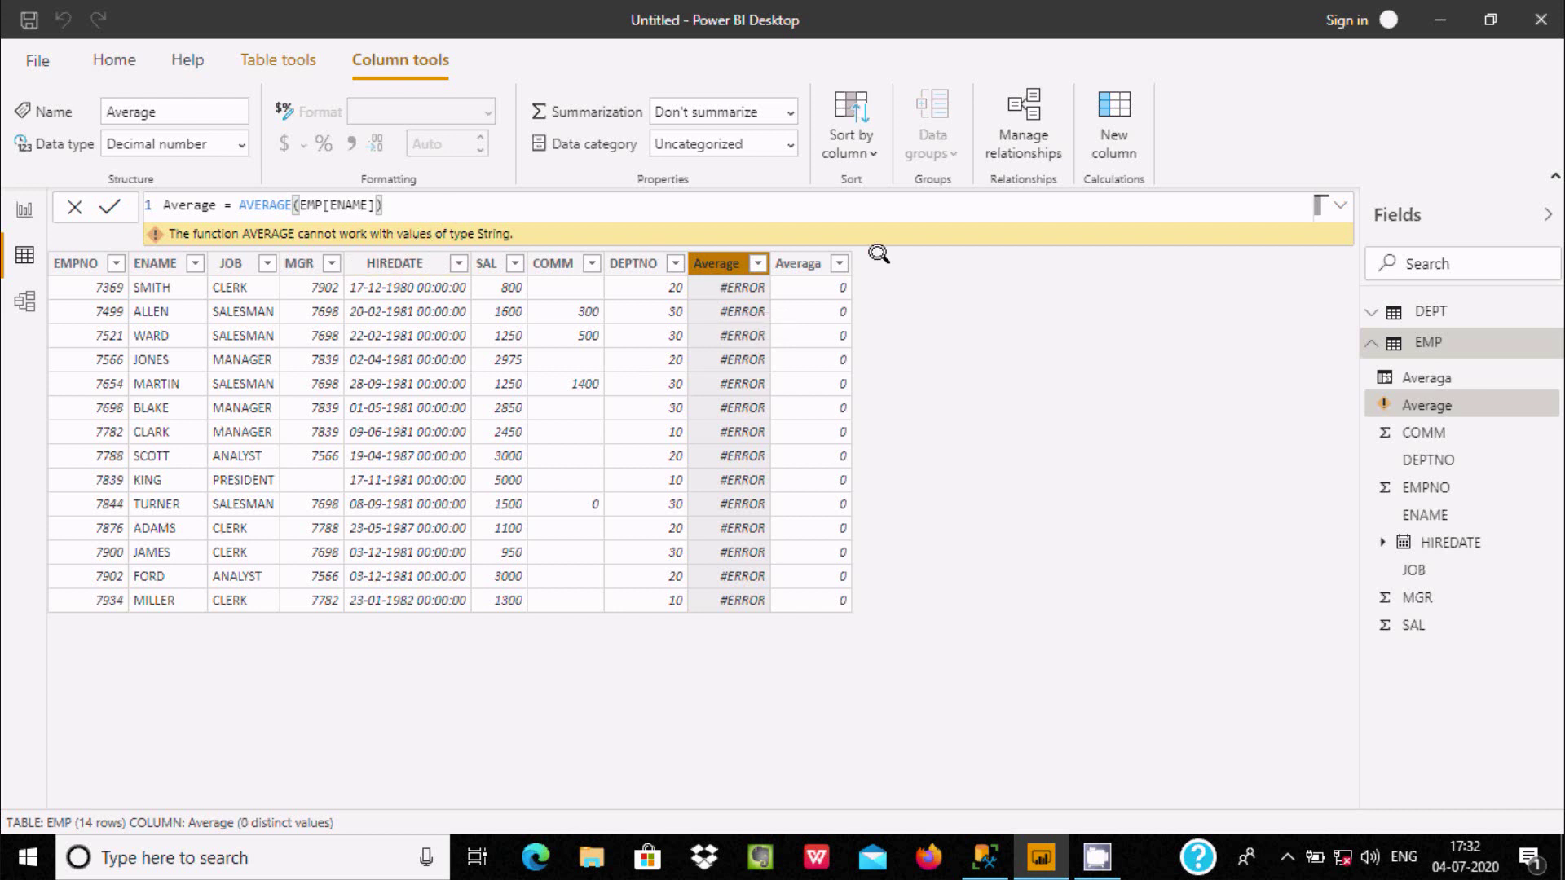
# Add another calculated column to the EMP table defined as Averagex = AVERAGEX(EMP,EMP[SAL]).
pyautogui.click(788, 259)
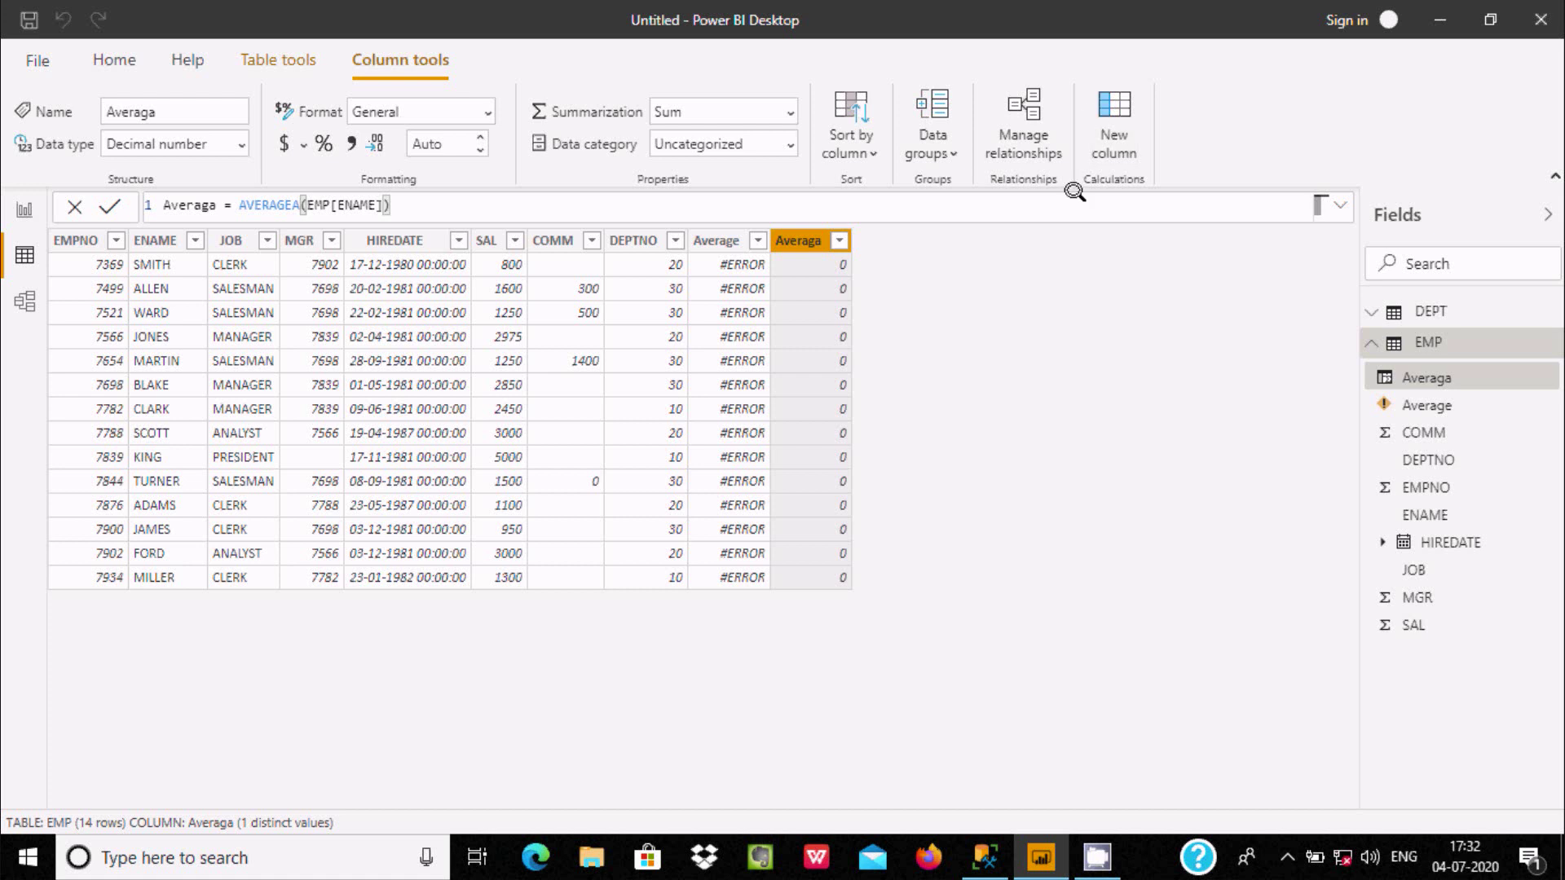
pyautogui.click(1109, 130)
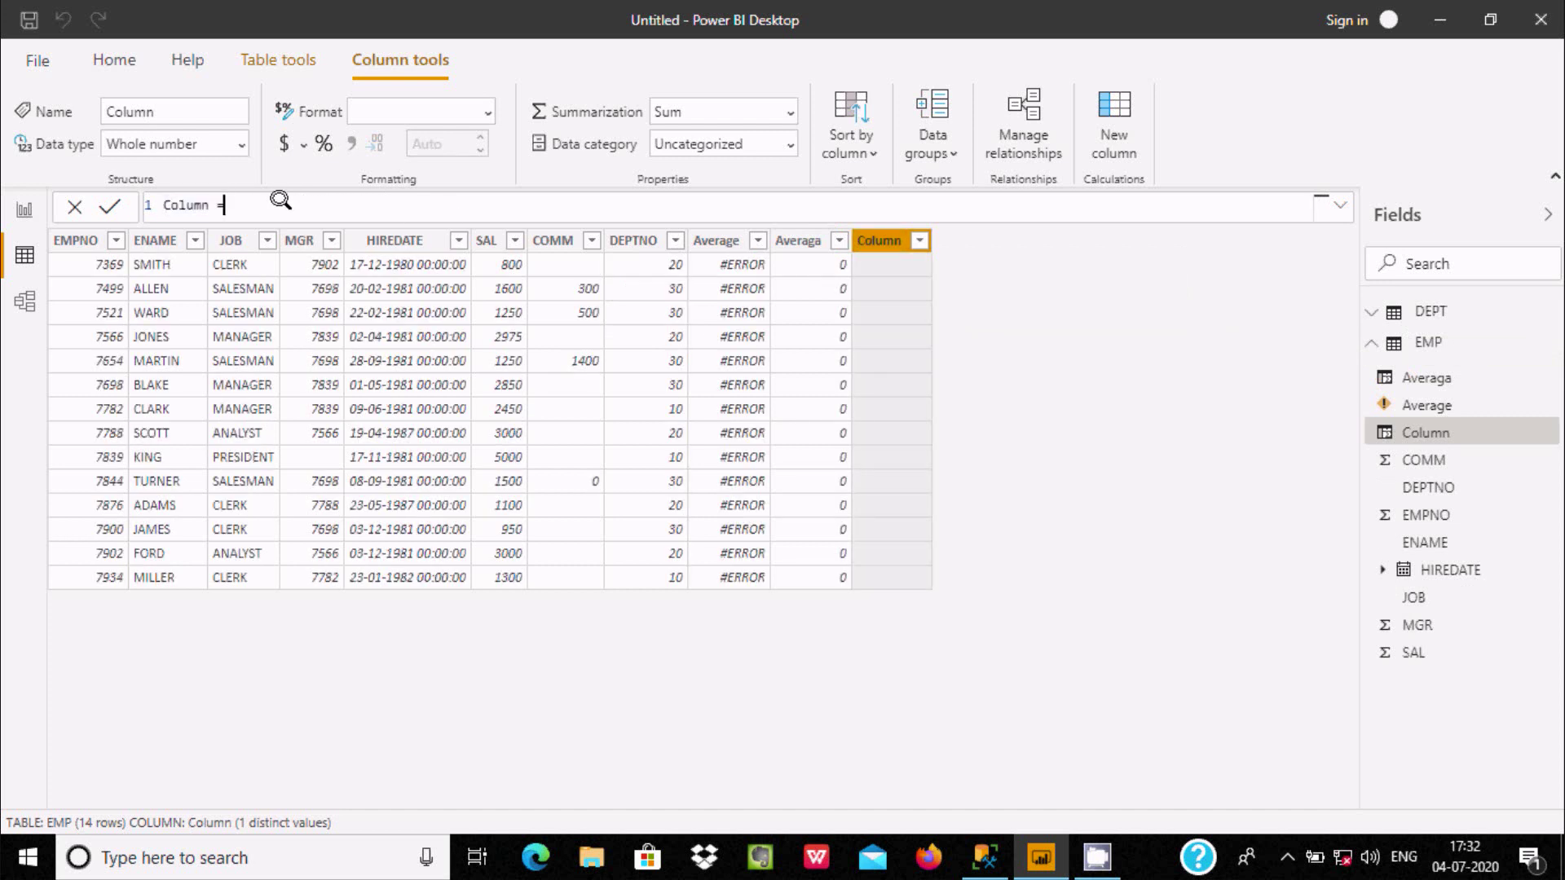
pyautogui.press('BackSpace')
pyautogui.press('BackSpace')
pyautogui.press('BackSpace')
pyautogui.press('BackSpace')
pyautogui.press('BackSpace')
pyautogui.press('BackSpace')
pyautogui.write('Averagex = Av')
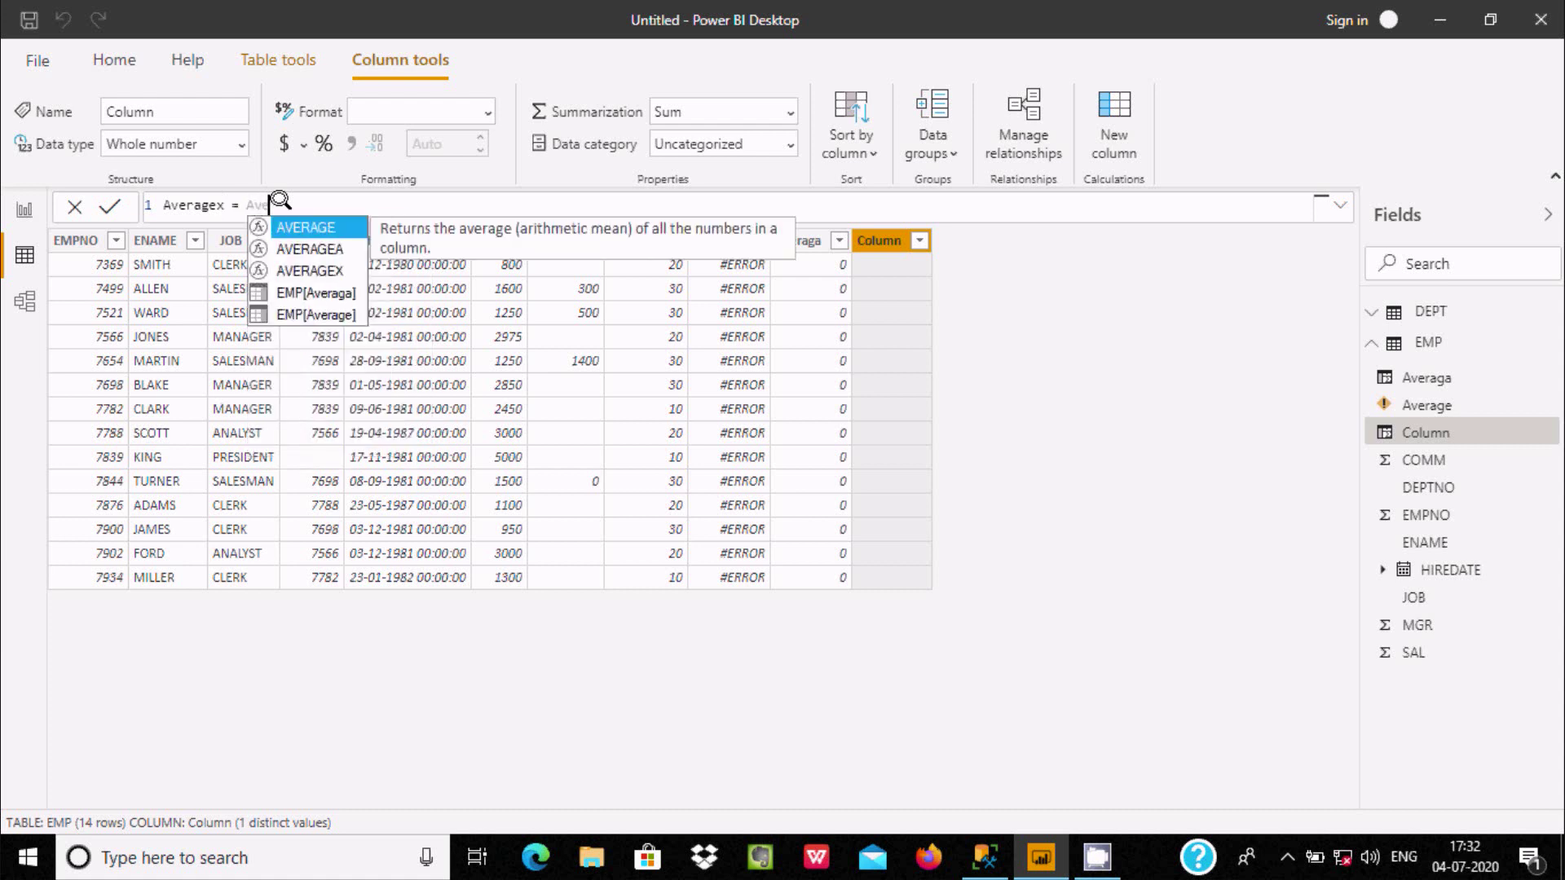
pyautogui.press('Down')
pyautogui.press('Down')
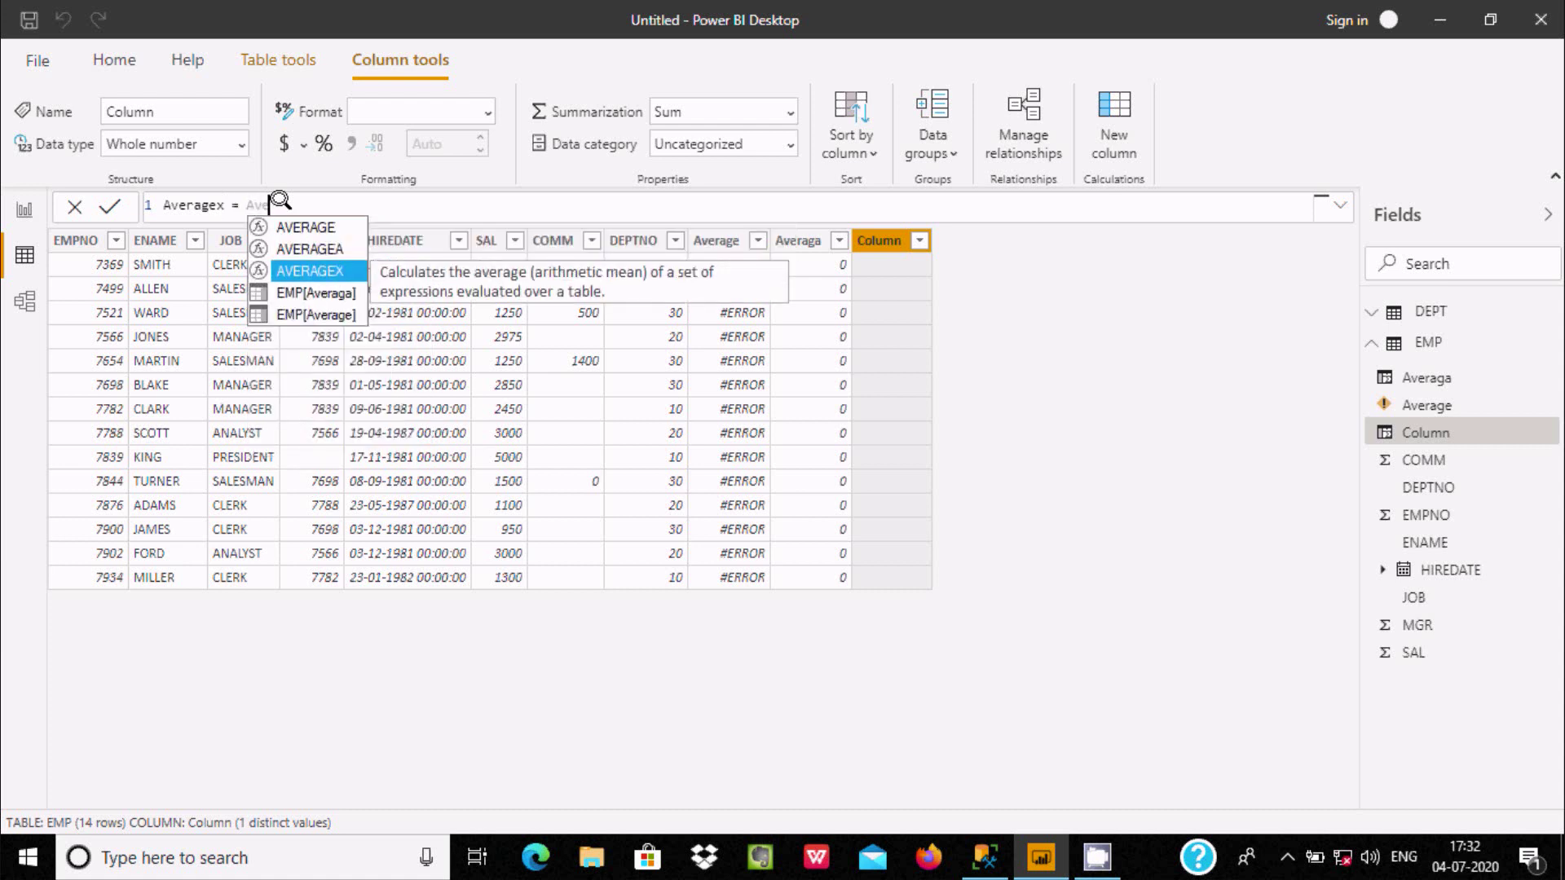
pyautogui.press('Tab')
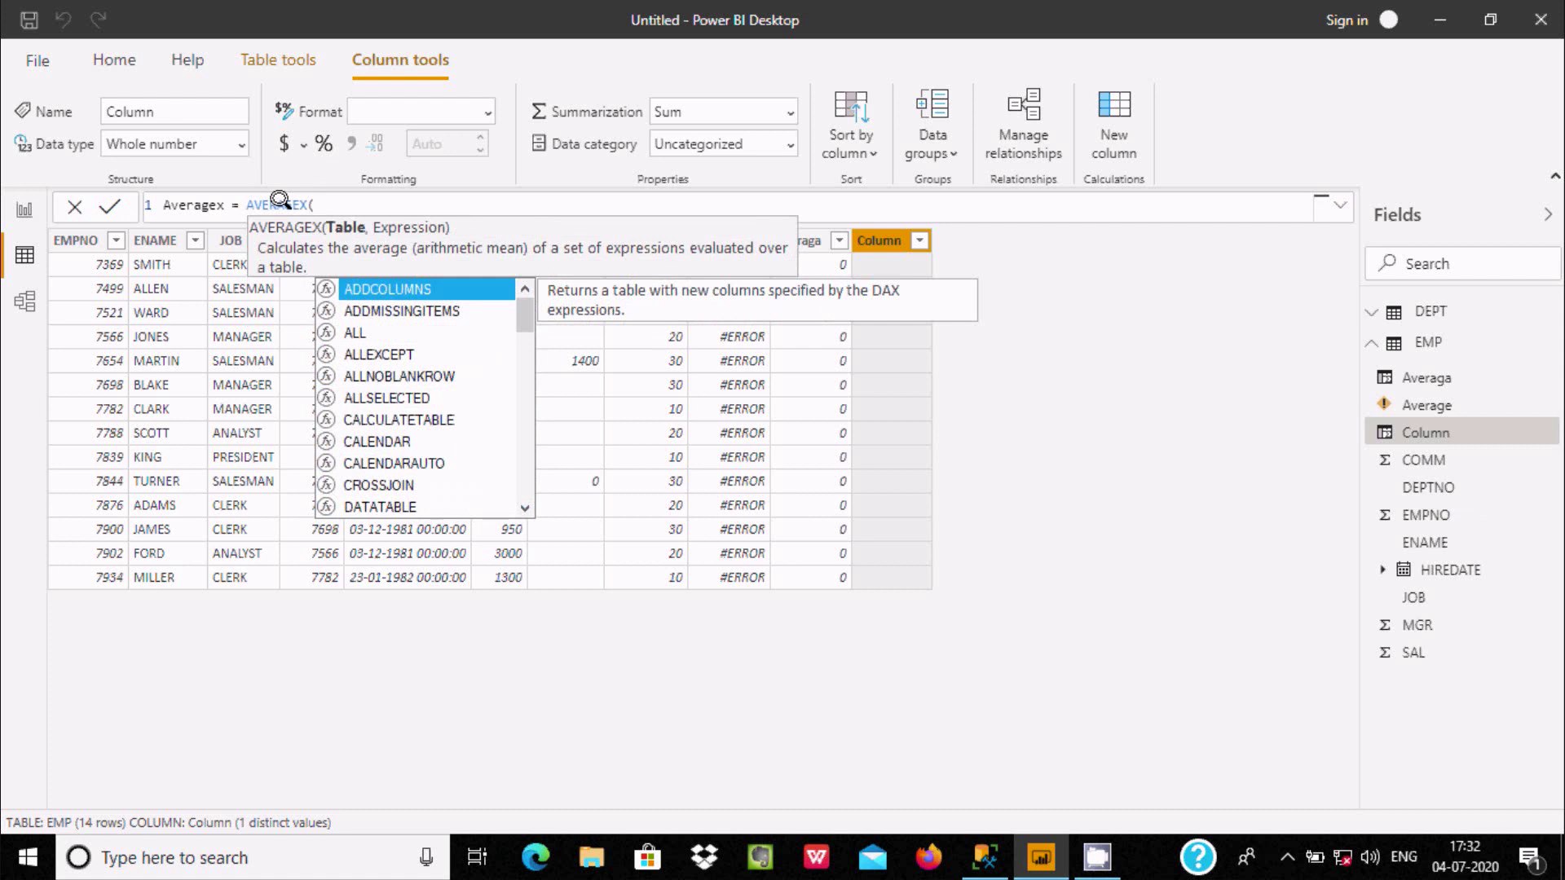
pyautogui.write('e')
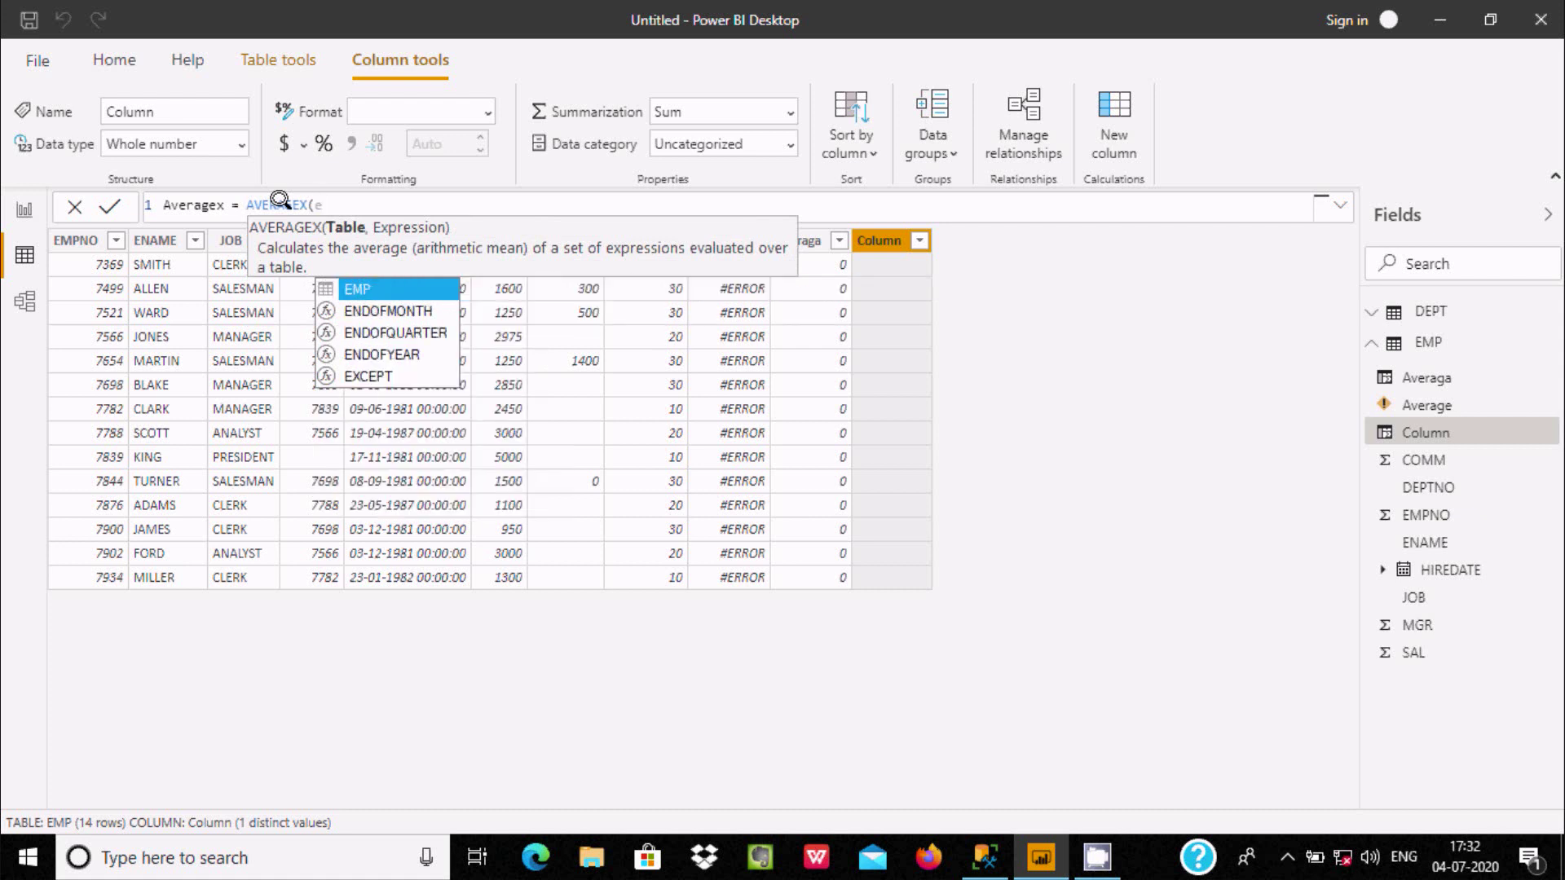
pyautogui.press('Tab')
pyautogui.write(',')
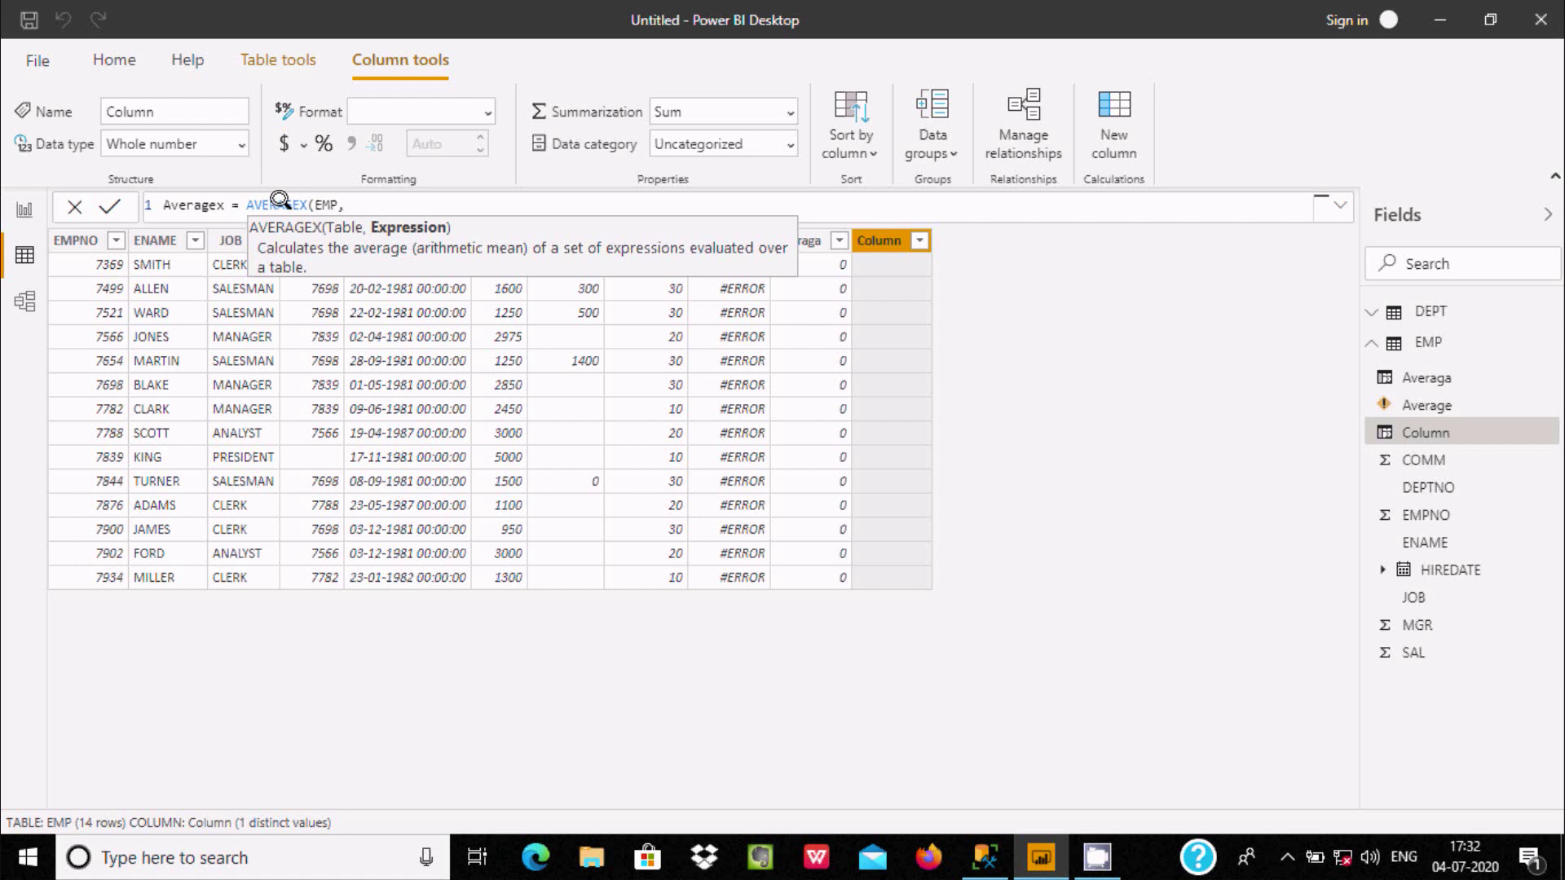
pyautogui.write('sa')
pyautogui.press('Up')
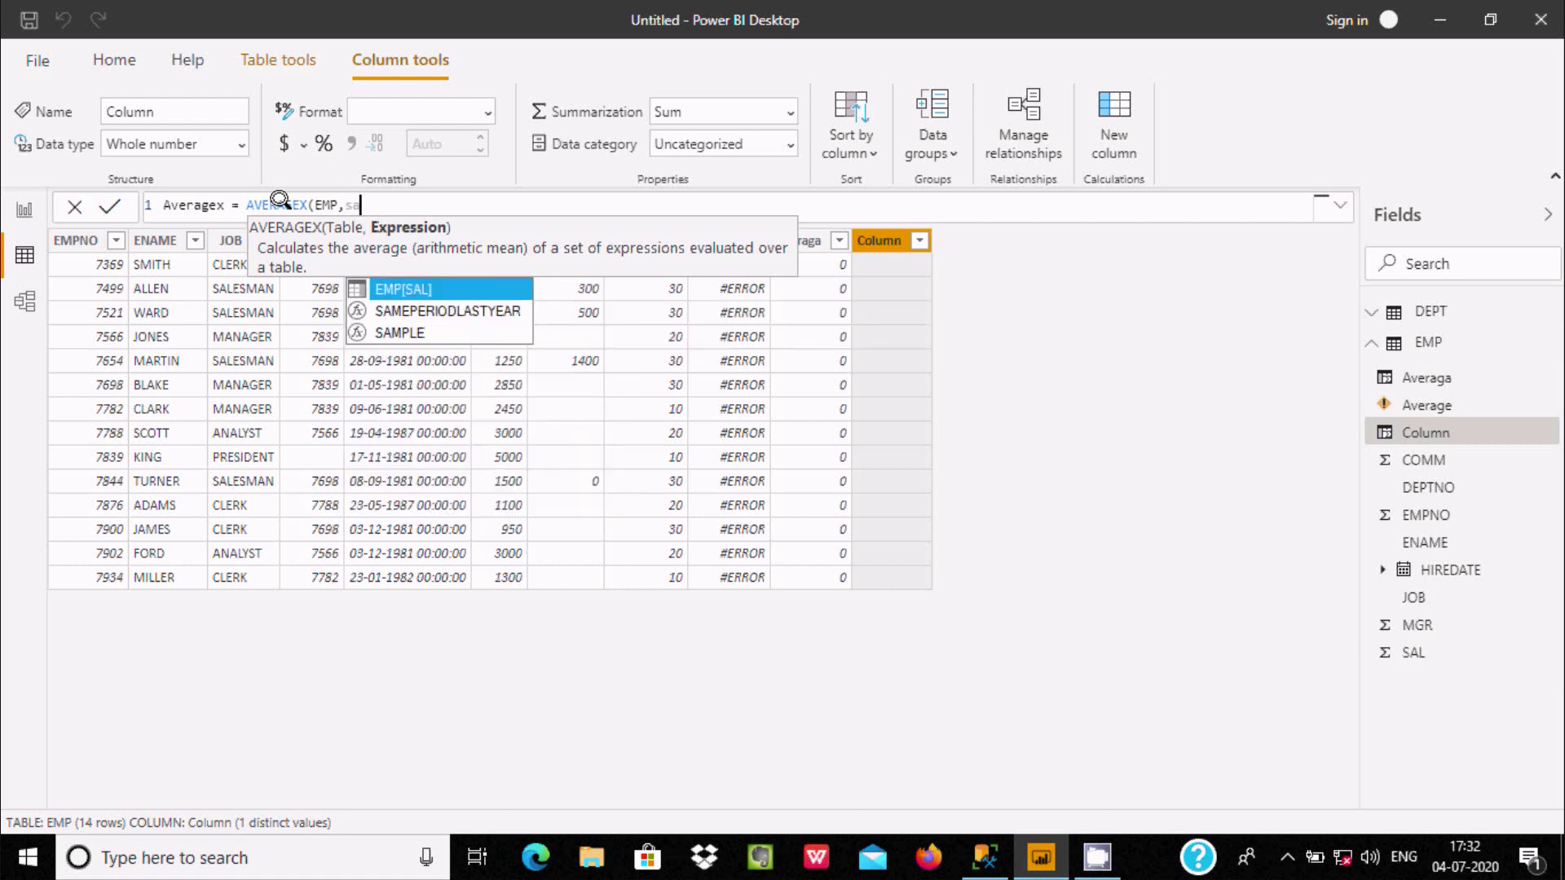
pyautogui.press('Tab')
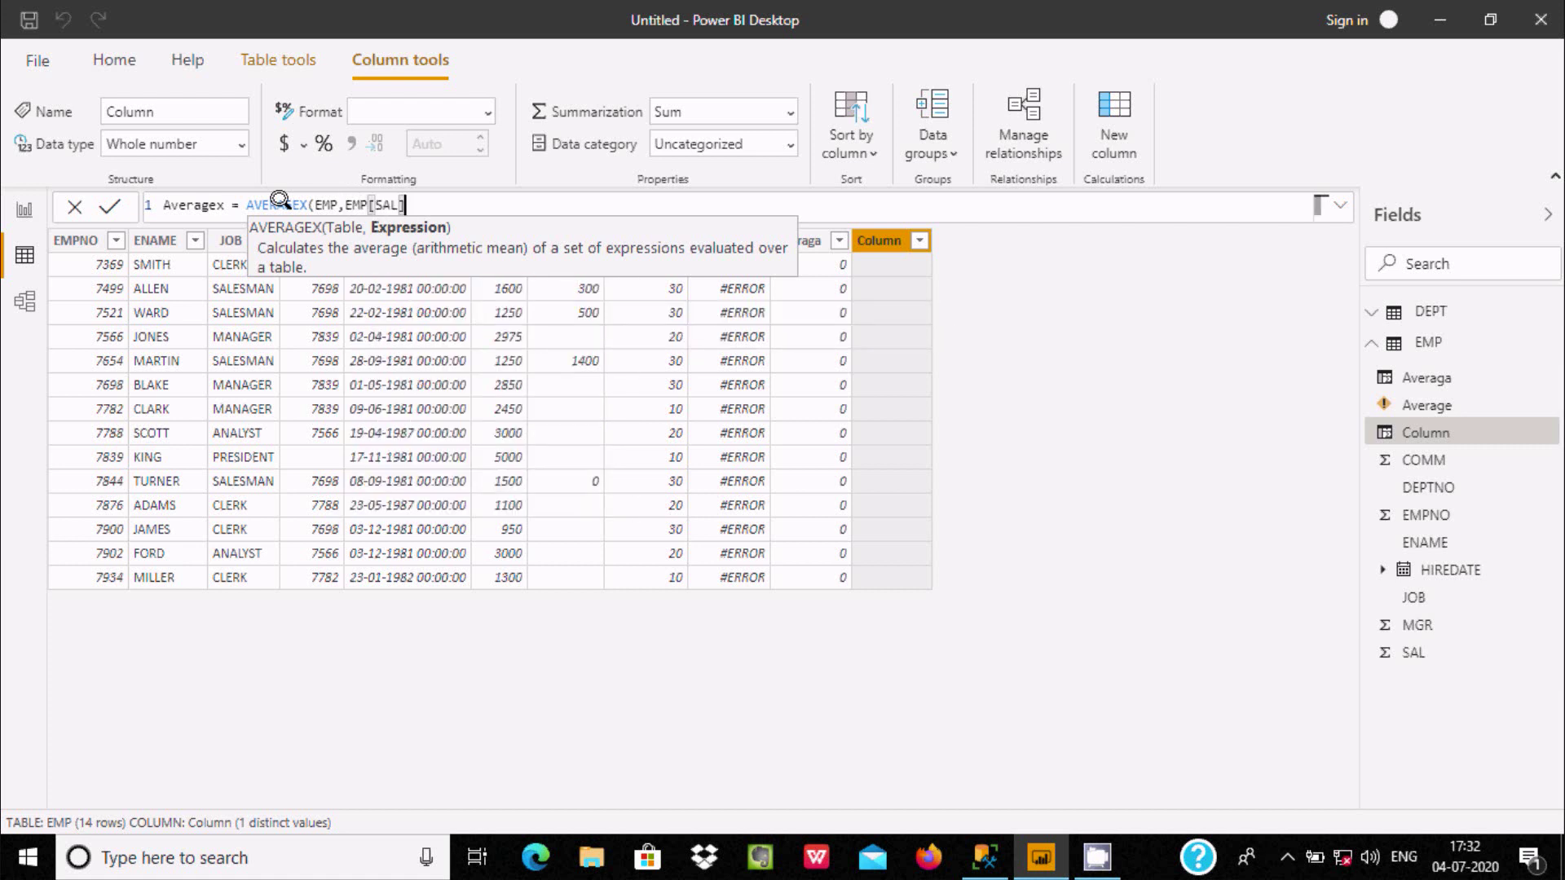
pyautogui.write(')')
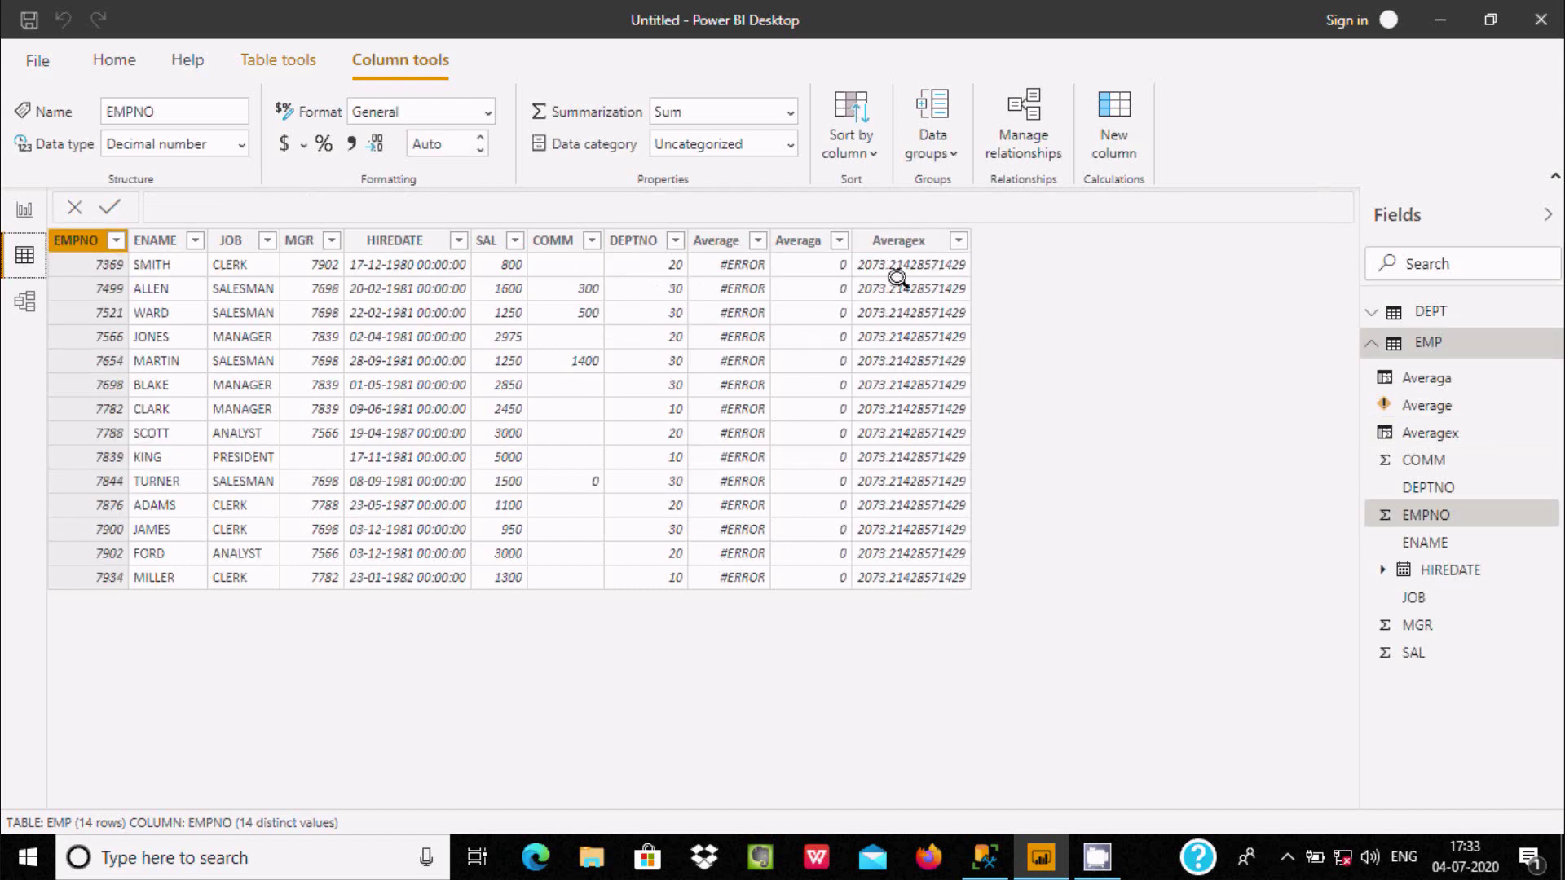
# Change the Averagex column's formula to AVERAGEX(EMP,EMP[ENAME]) and compare it with the Averaga column.
pyautogui.click(874, 242)
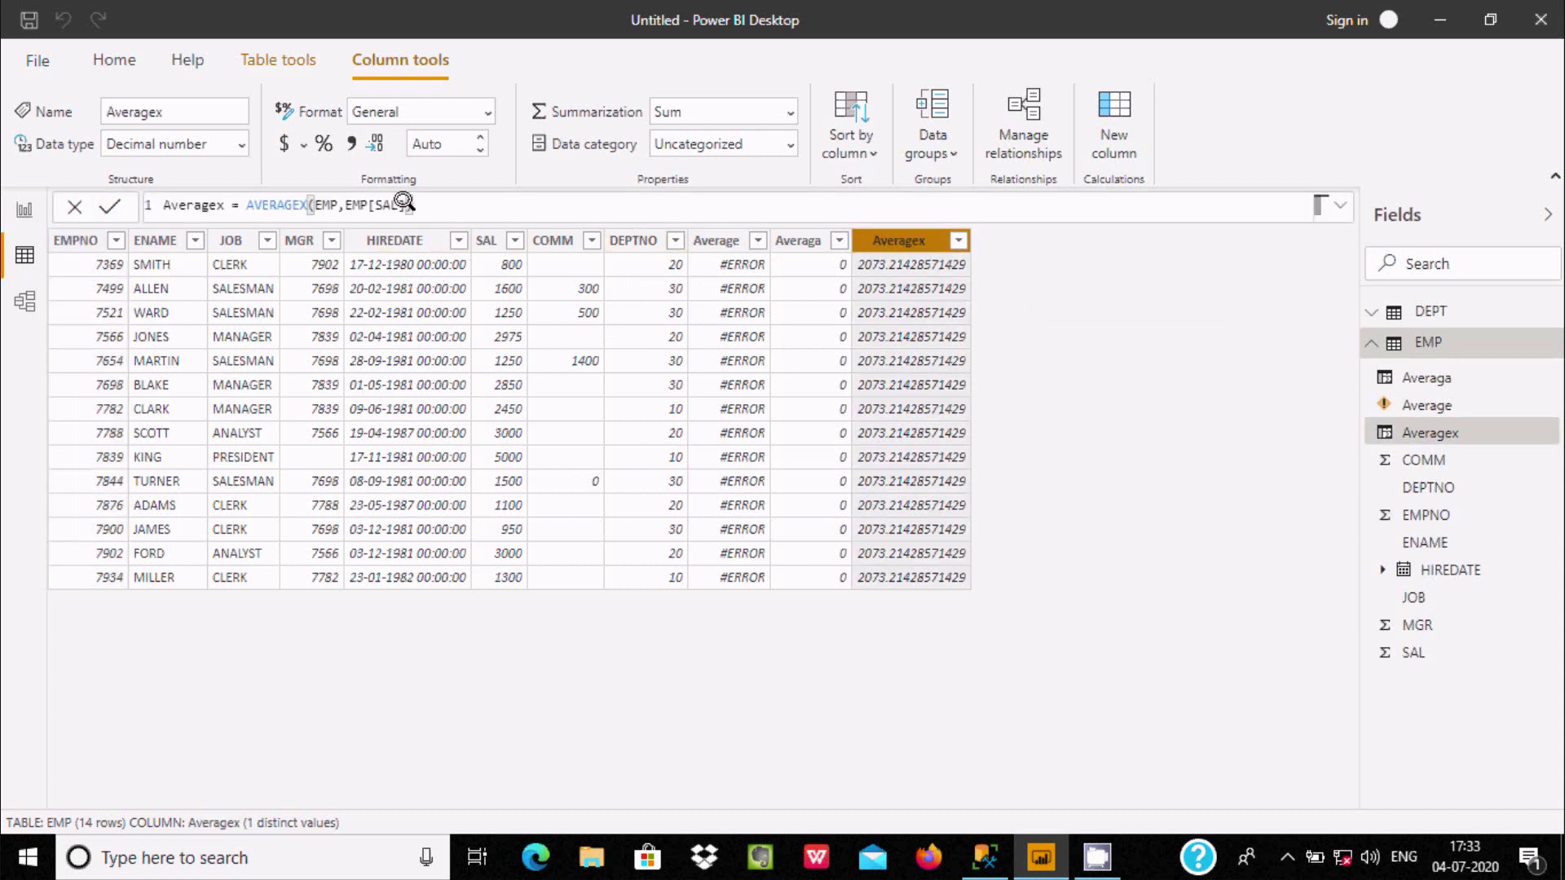
pyautogui.press('BackSpace')
pyautogui.press('BackSpace')
pyautogui.press('BackSpace')
pyautogui.press('BackSpace')
pyautogui.press('BackSpace')
pyautogui.press('BackSpace')
pyautogui.press('BackSpace')
pyautogui.press('BackSpace')
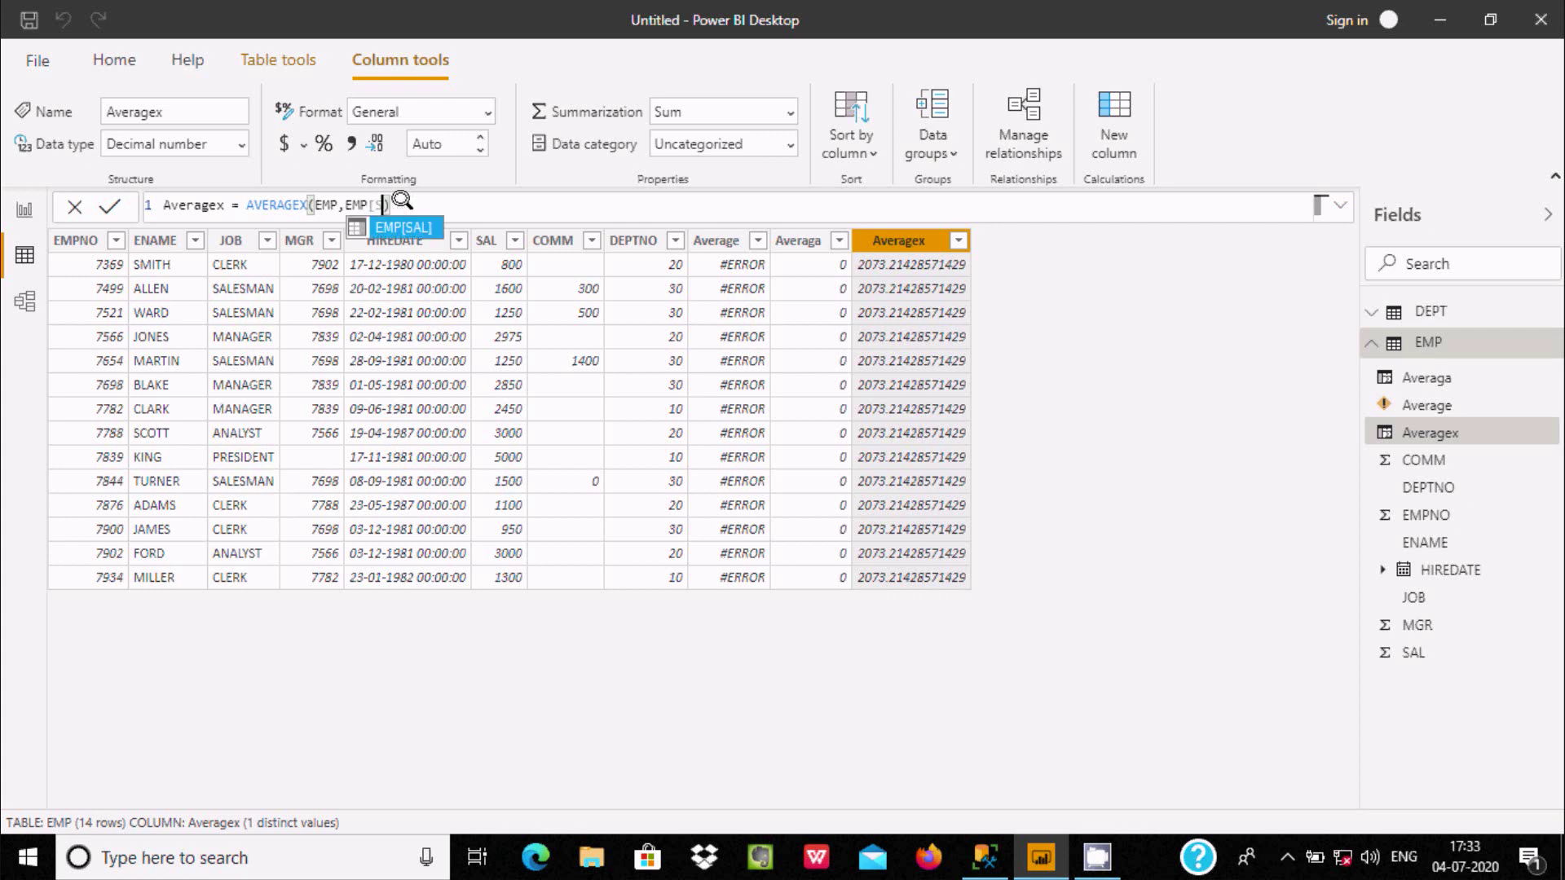
pyautogui.write('en')
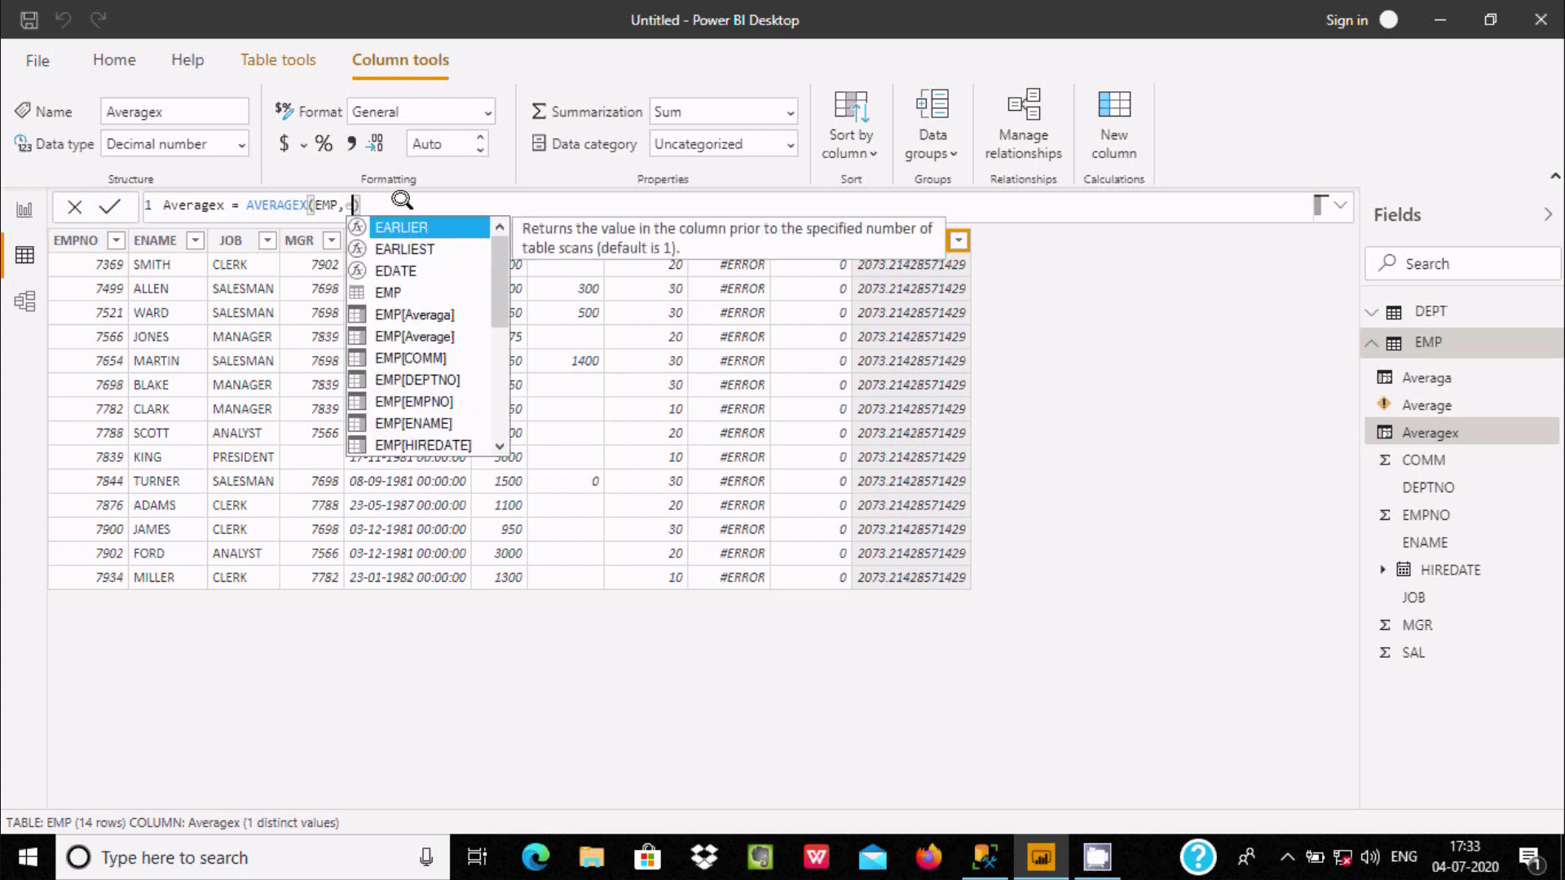
pyautogui.write('a')
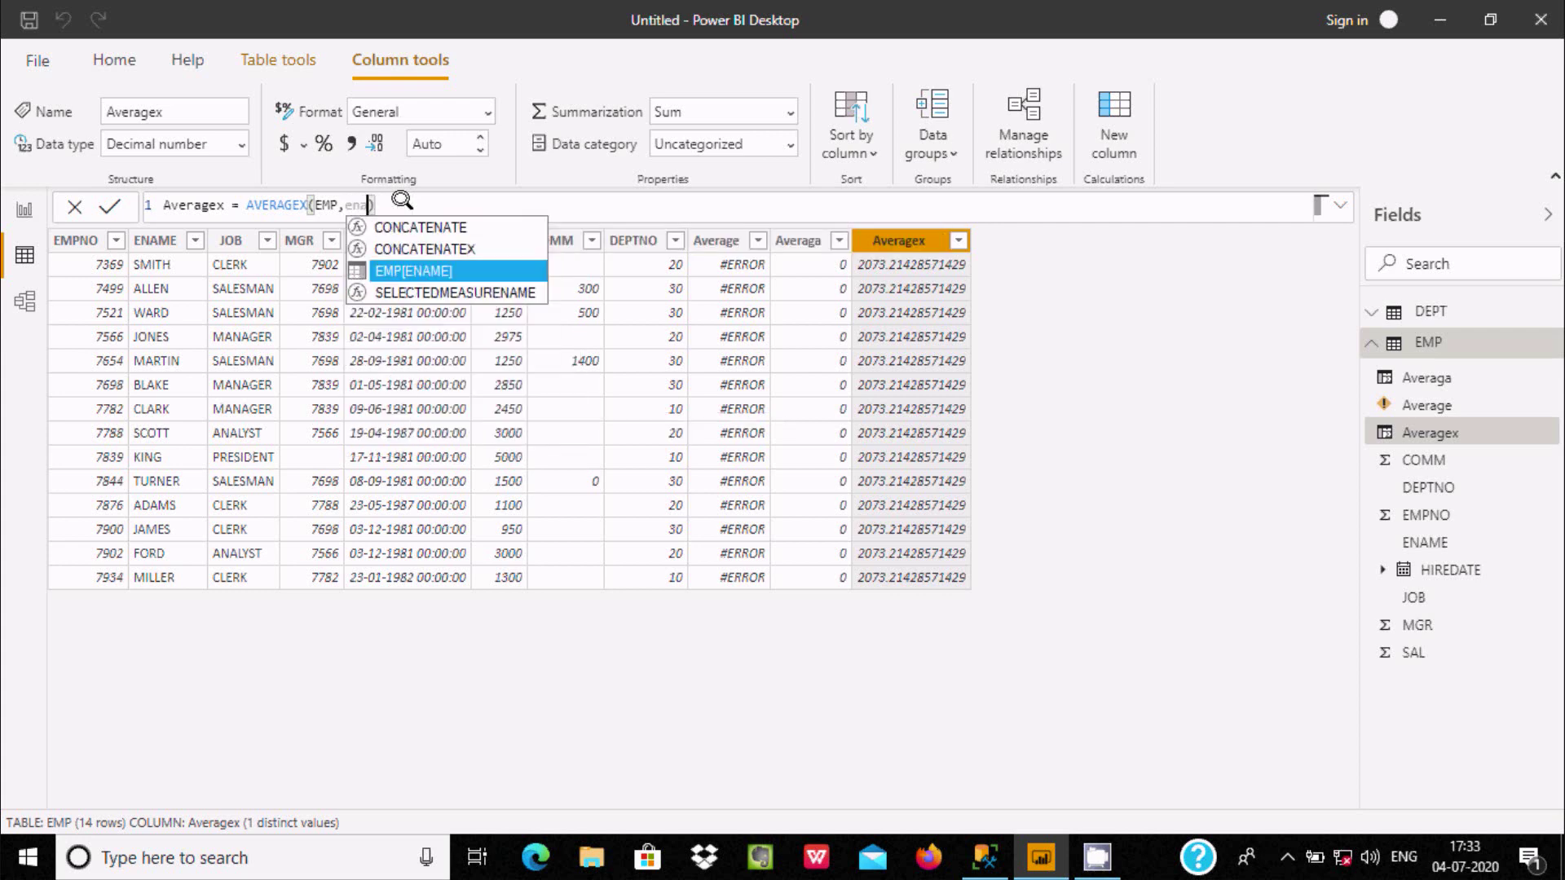
pyautogui.press('Tab')
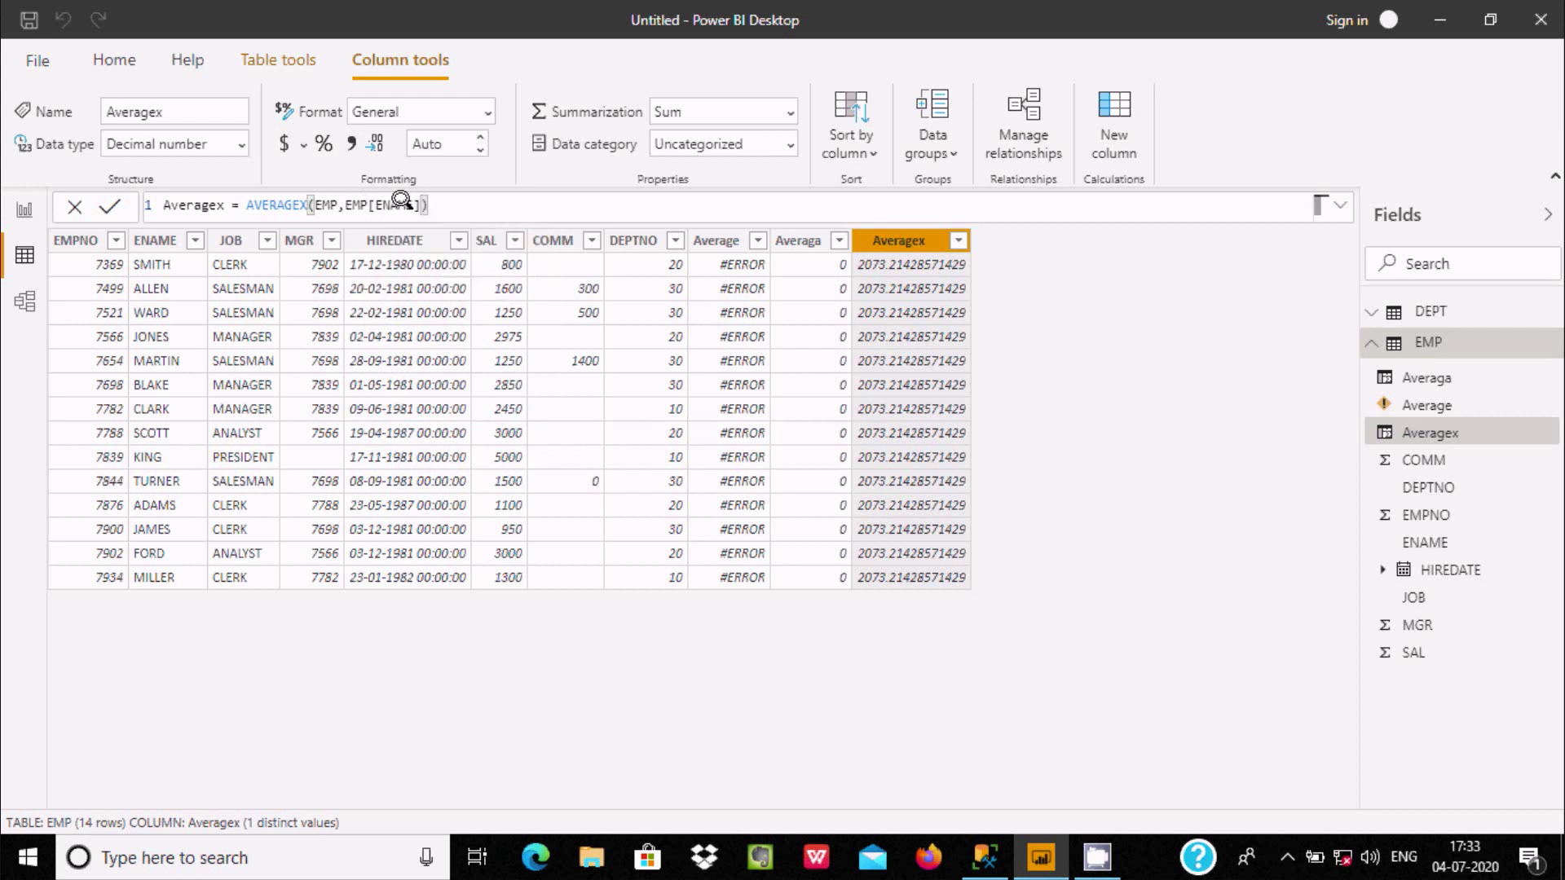
pyautogui.press('Return')
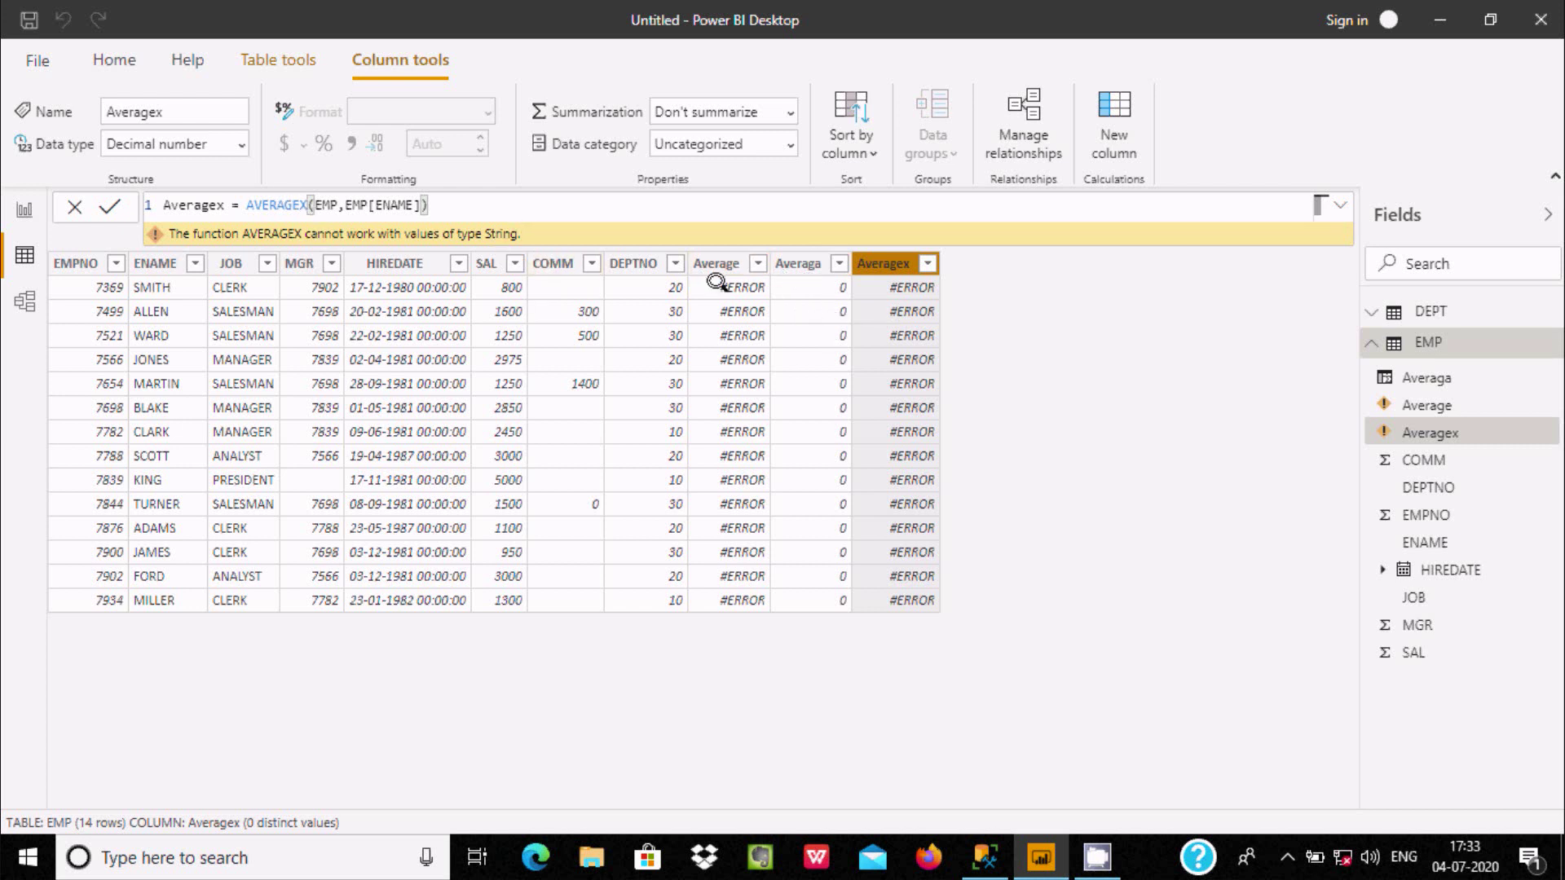
pyautogui.click(811, 263)
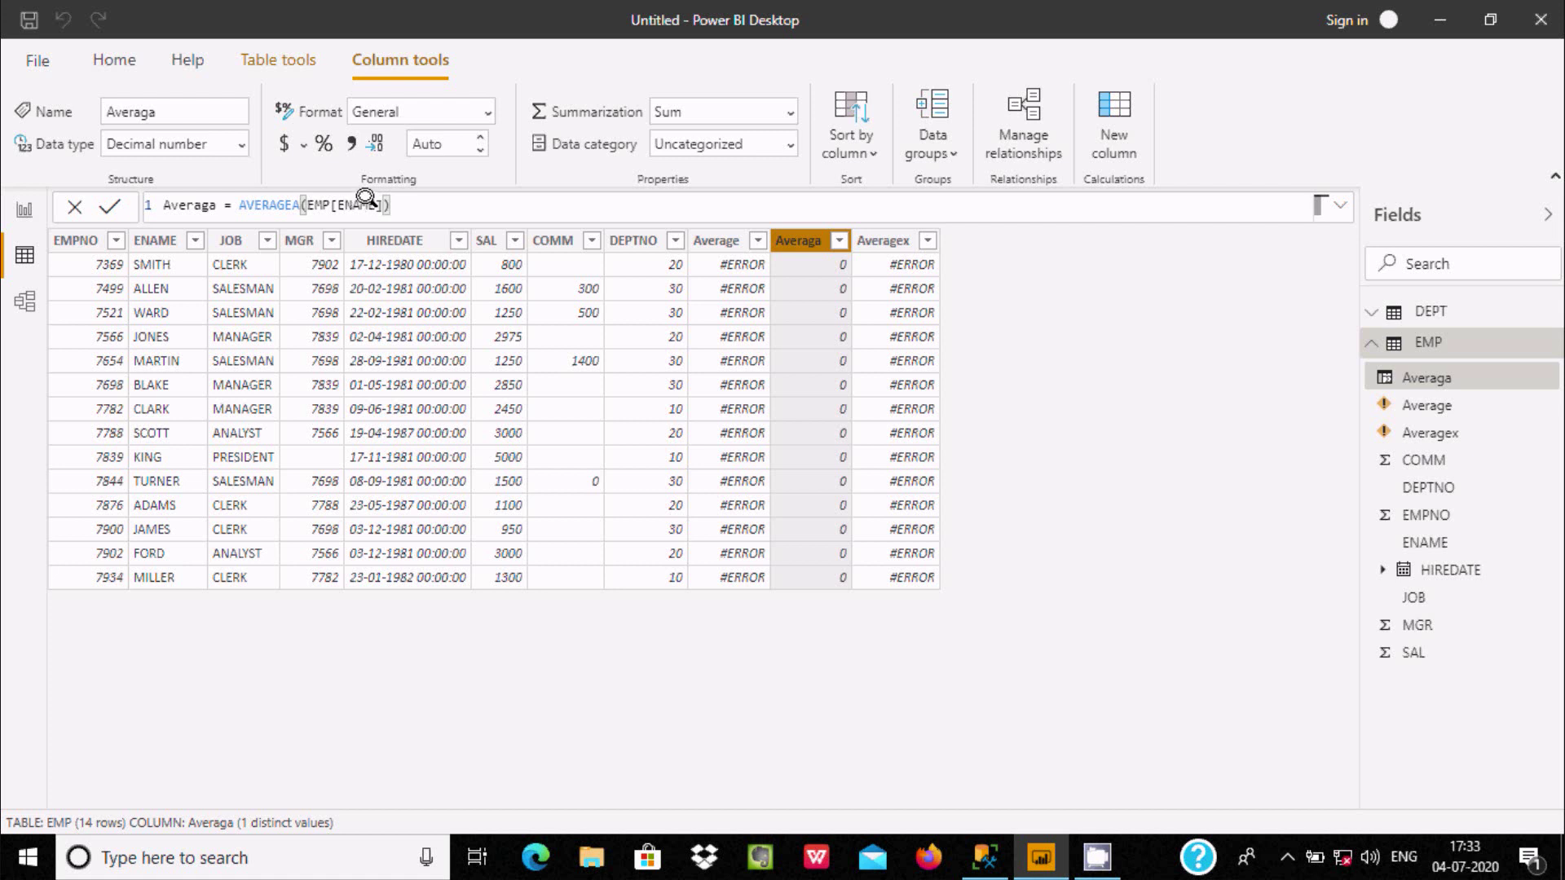
pyautogui.click(883, 238)
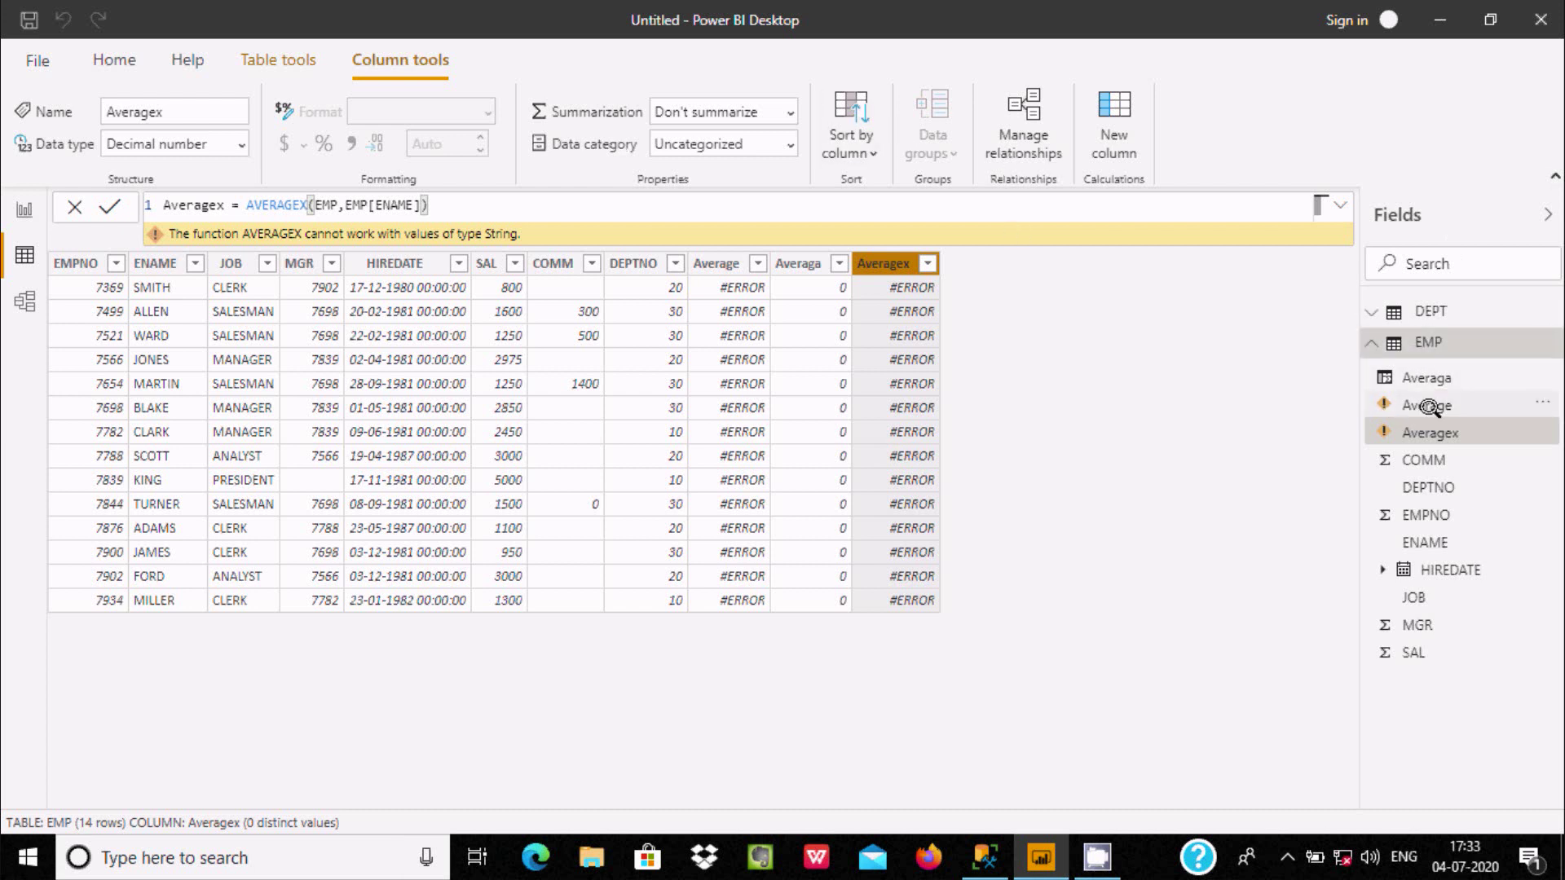
# Create a new measure in the EMP table defined as Measure = AVERAGE(EMP[SAL]).
pyautogui.rightClick(1422, 330)
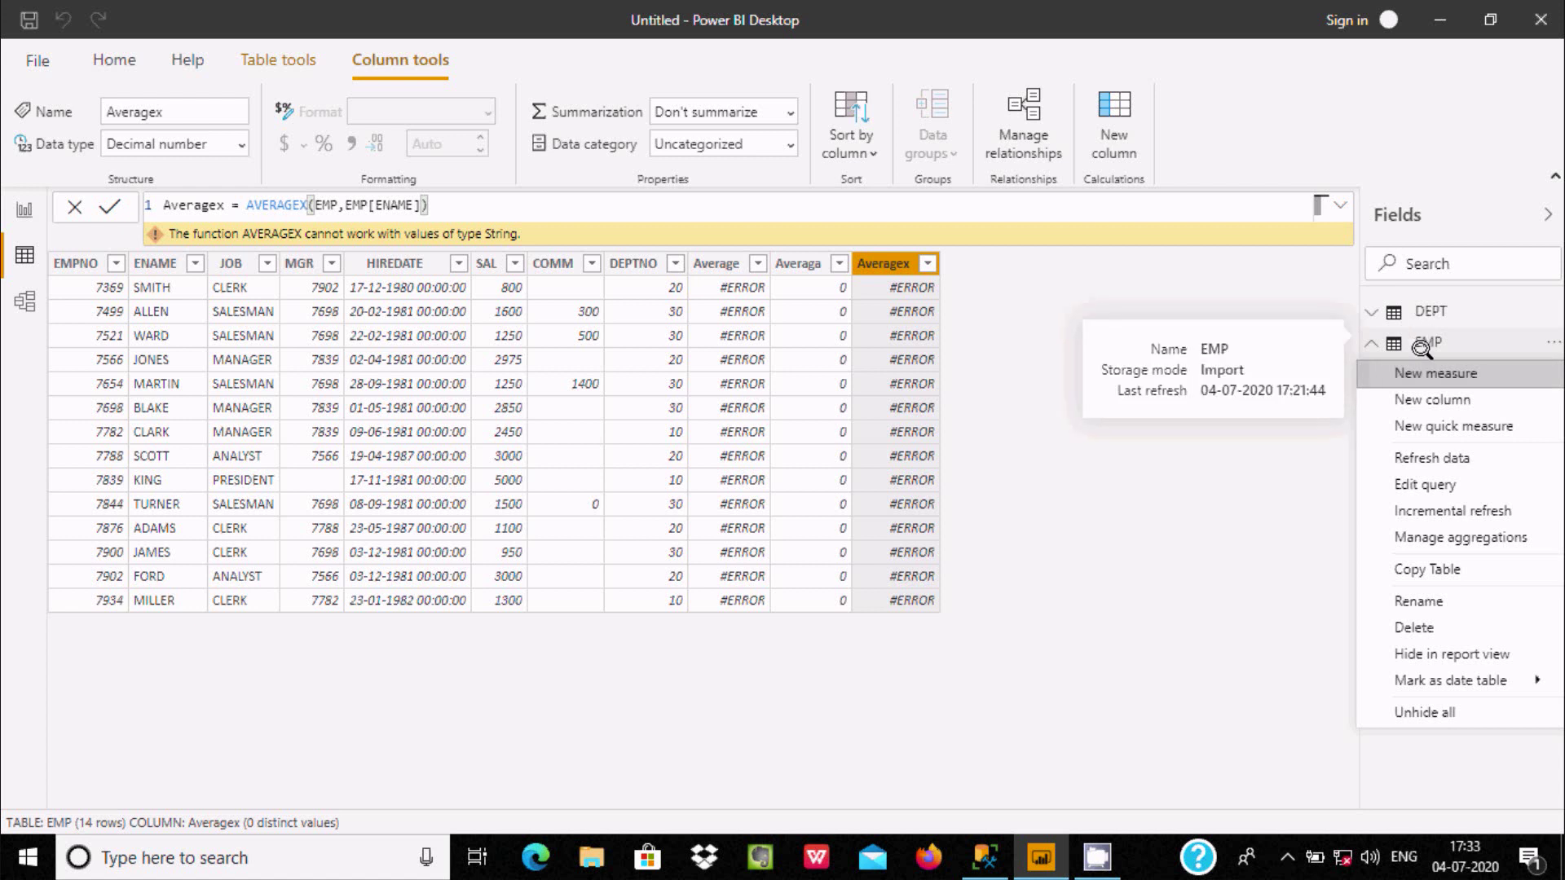
pyautogui.click(1424, 371)
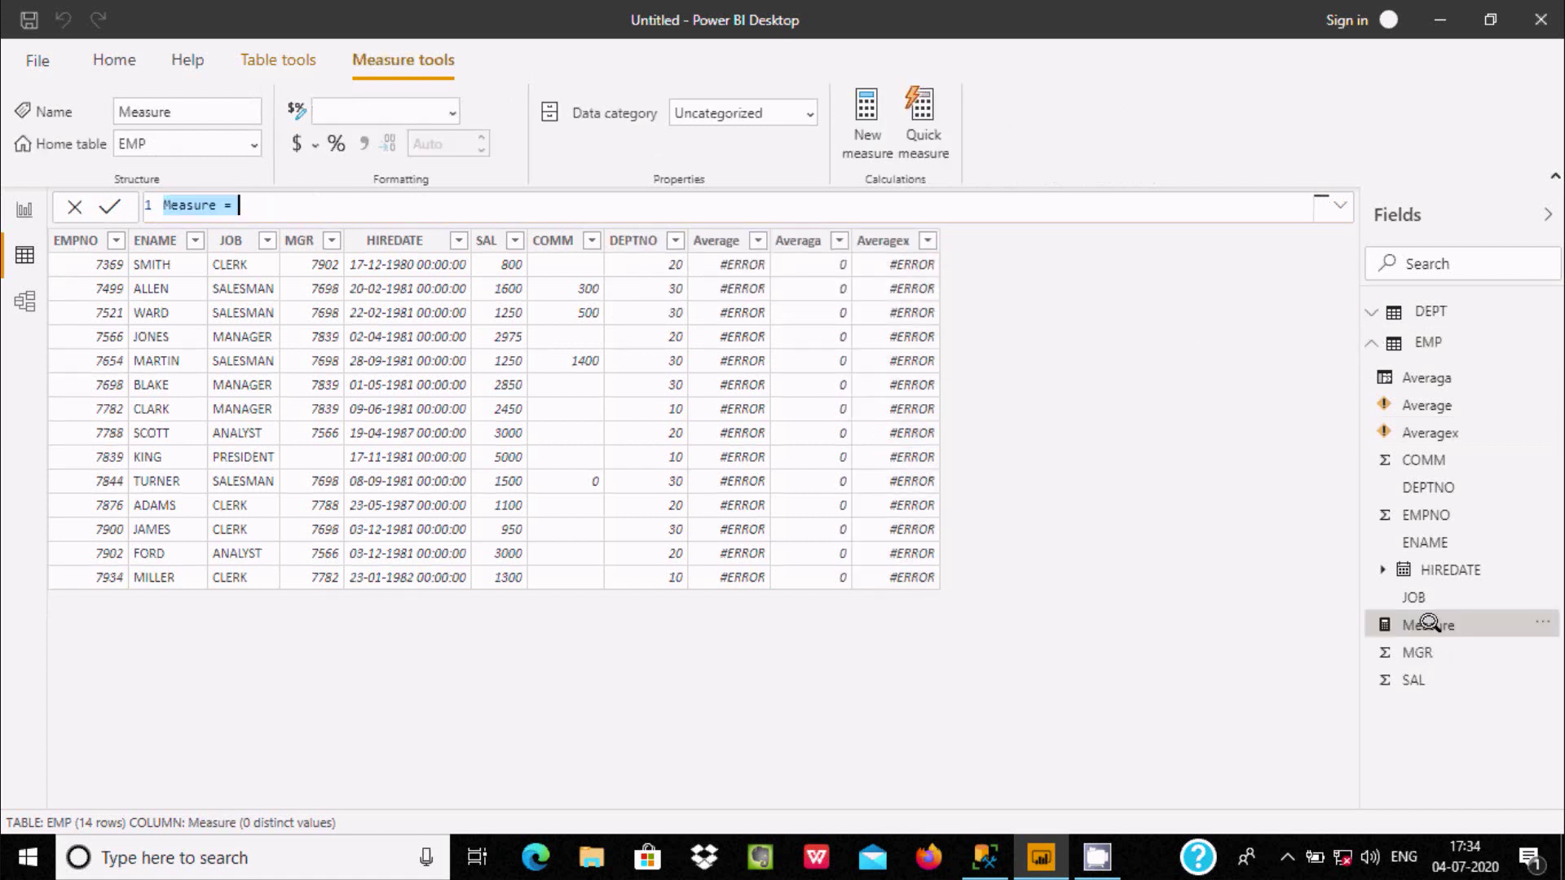
pyautogui.click(254, 196)
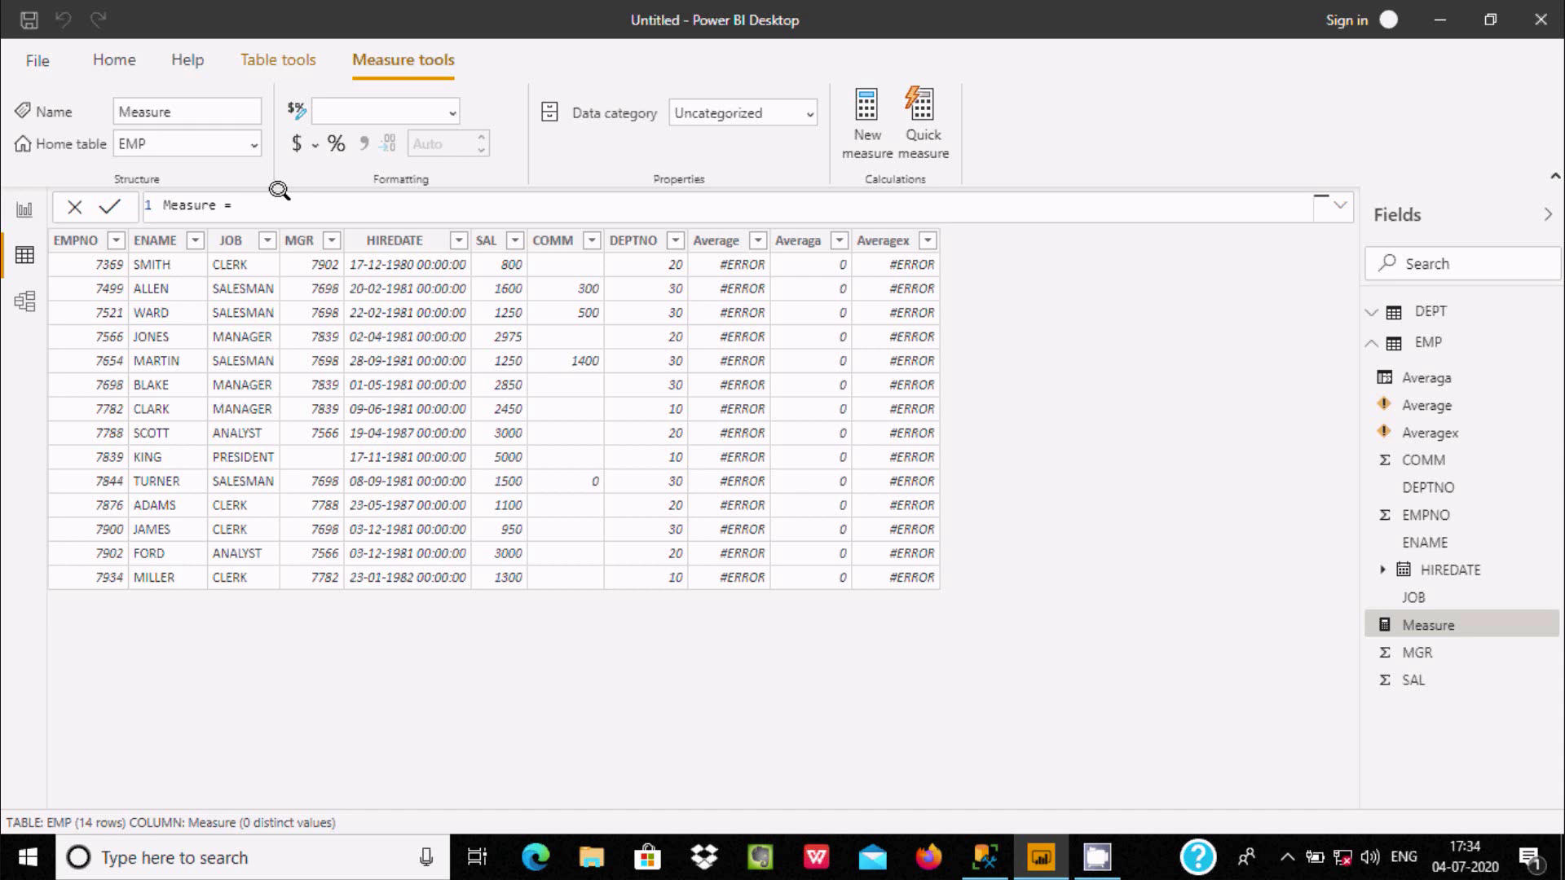
pyautogui.write('a')
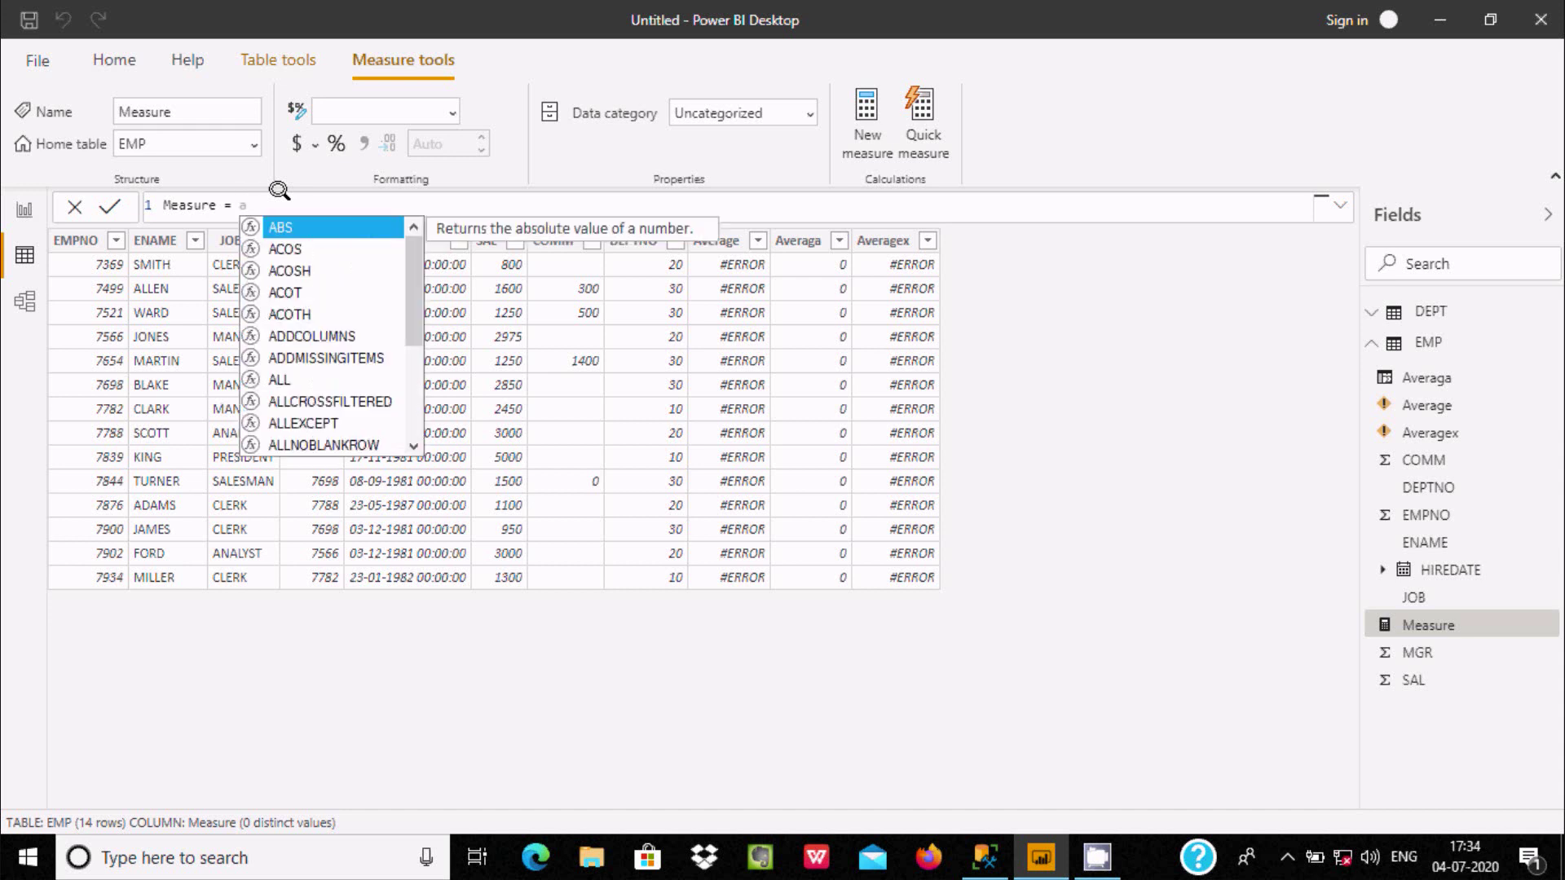
pyautogui.write('ve')
pyautogui.press('Tab')
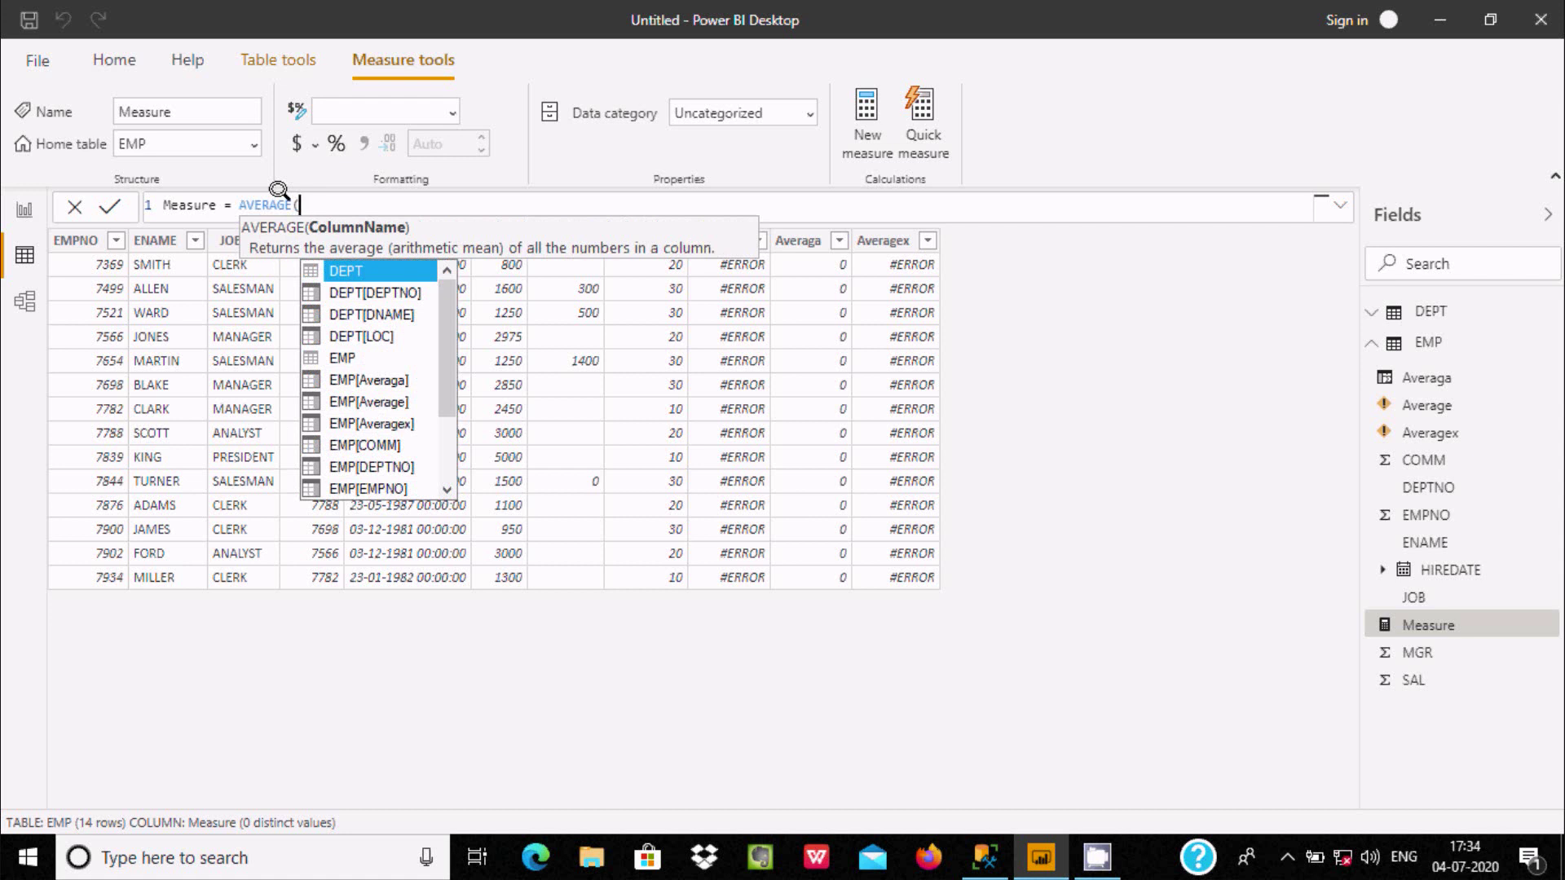
pyautogui.press('Down')
pyautogui.press('Down')
pyautogui.press('Down')
pyautogui.press('Down')
pyautogui.press('Down')
pyautogui.write('sa')
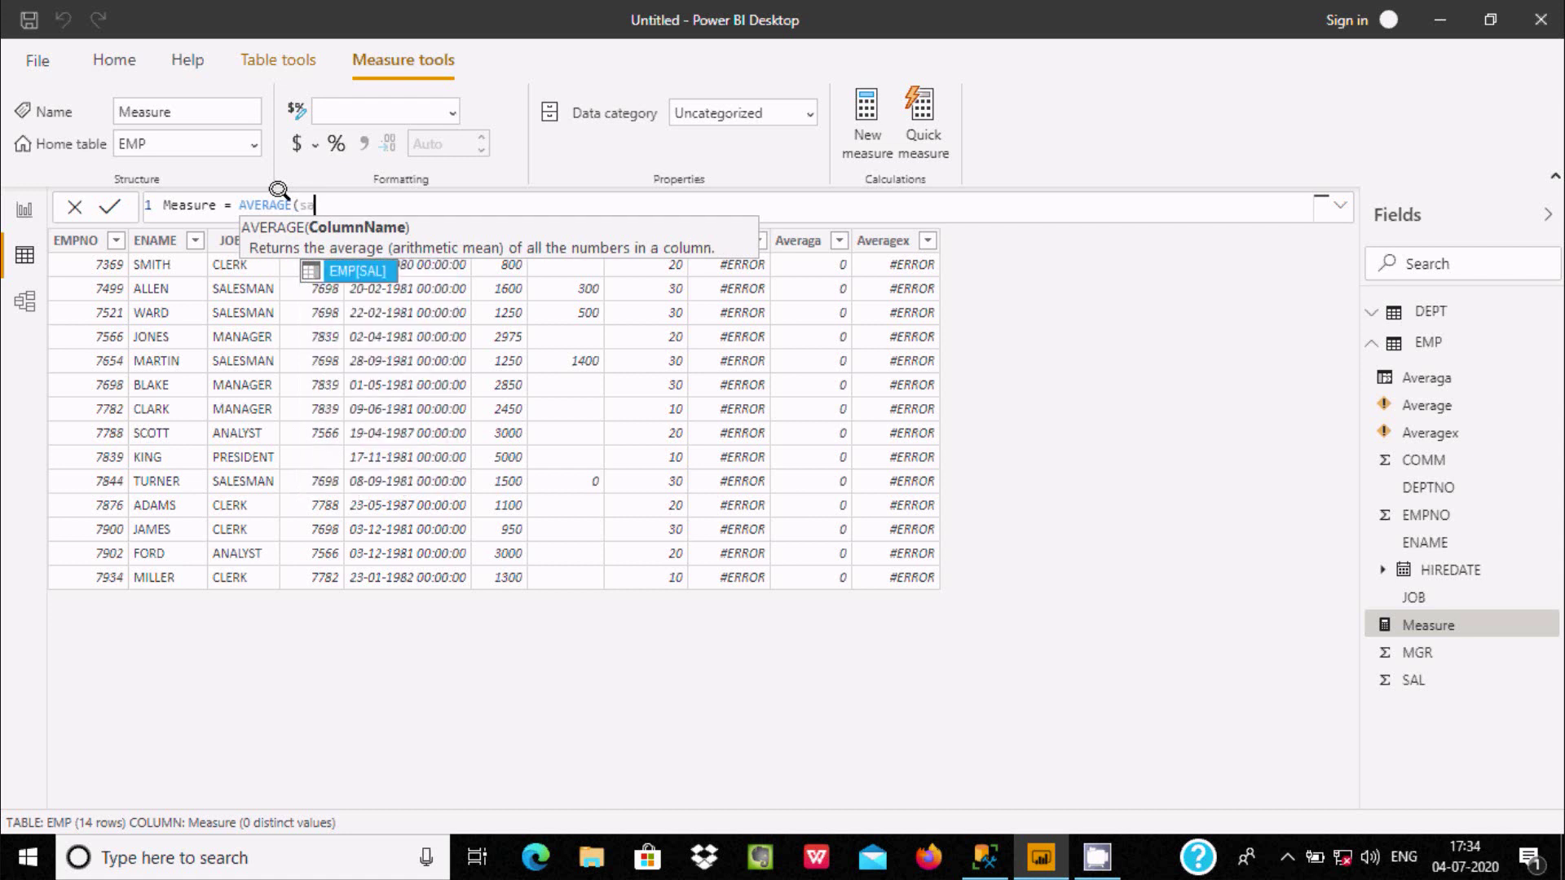
pyautogui.press('Tab')
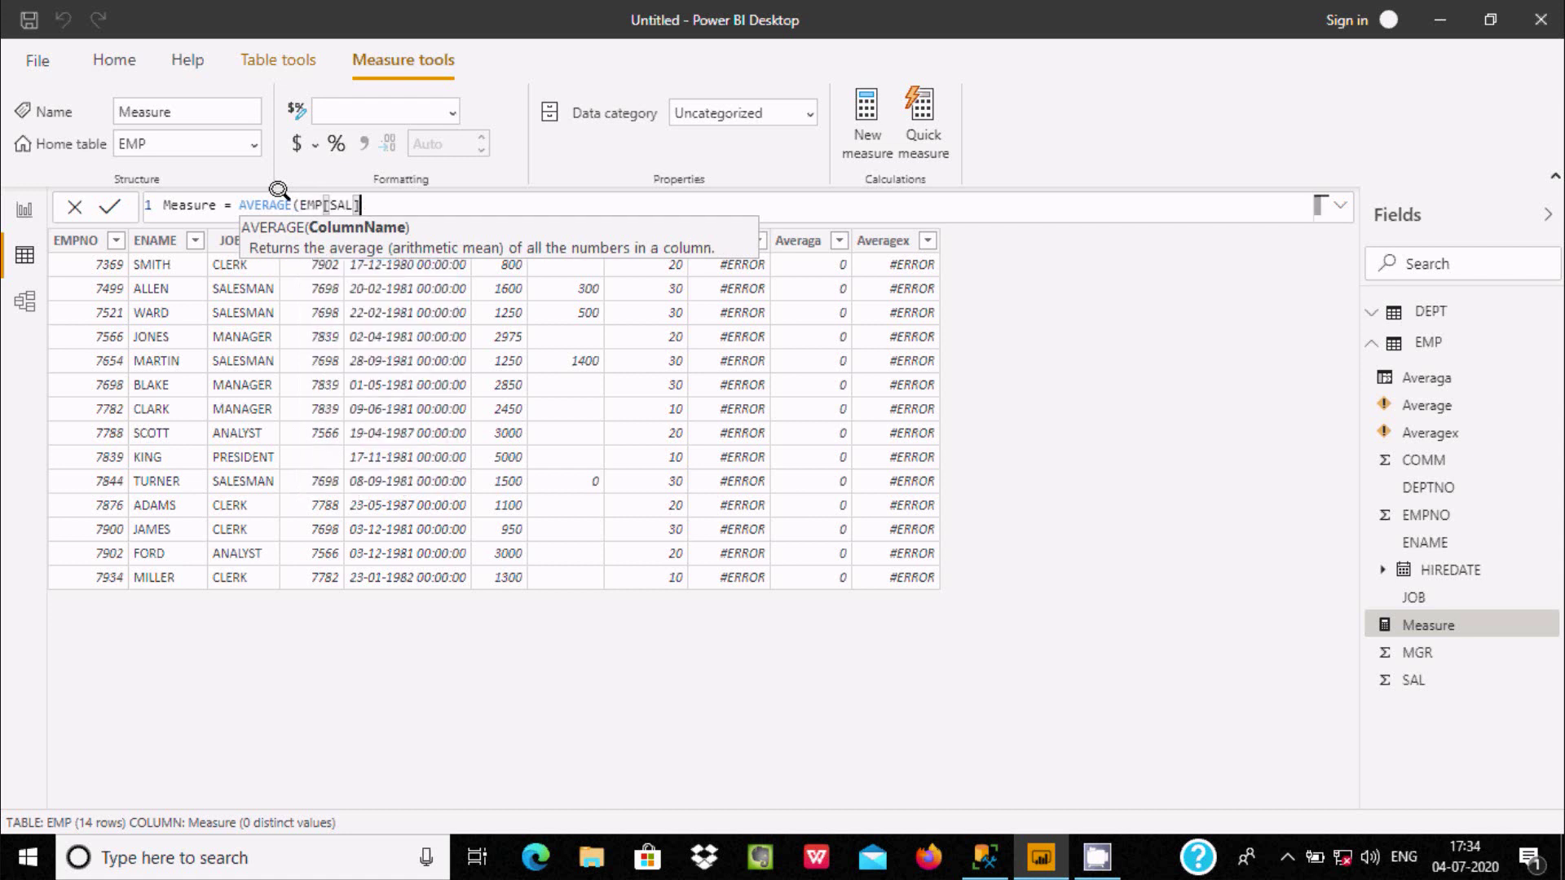
pyautogui.write(')')
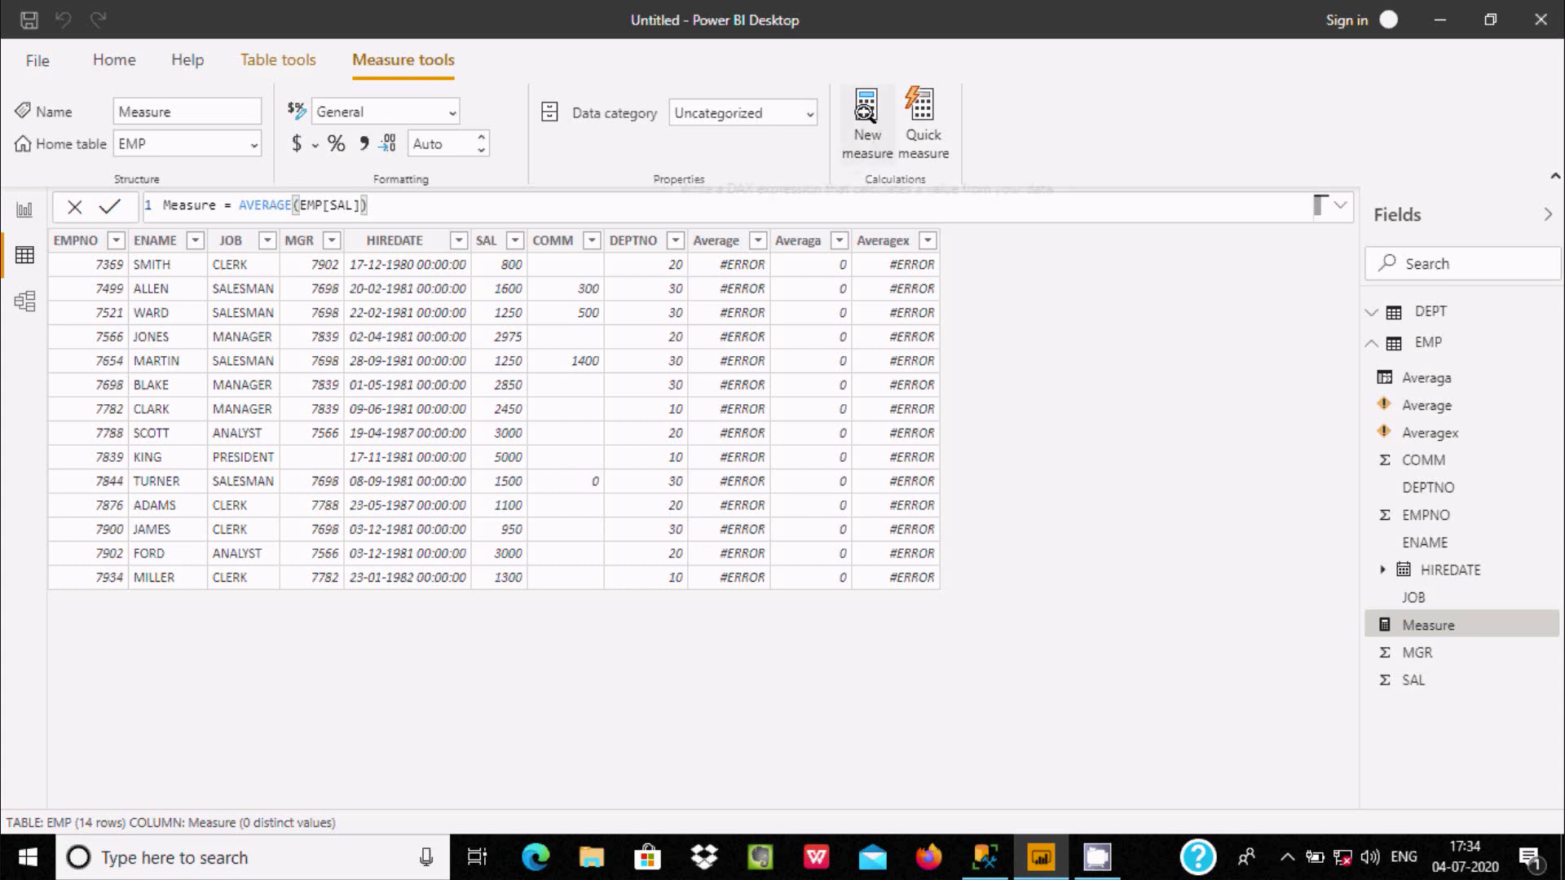
pyautogui.press('Return')
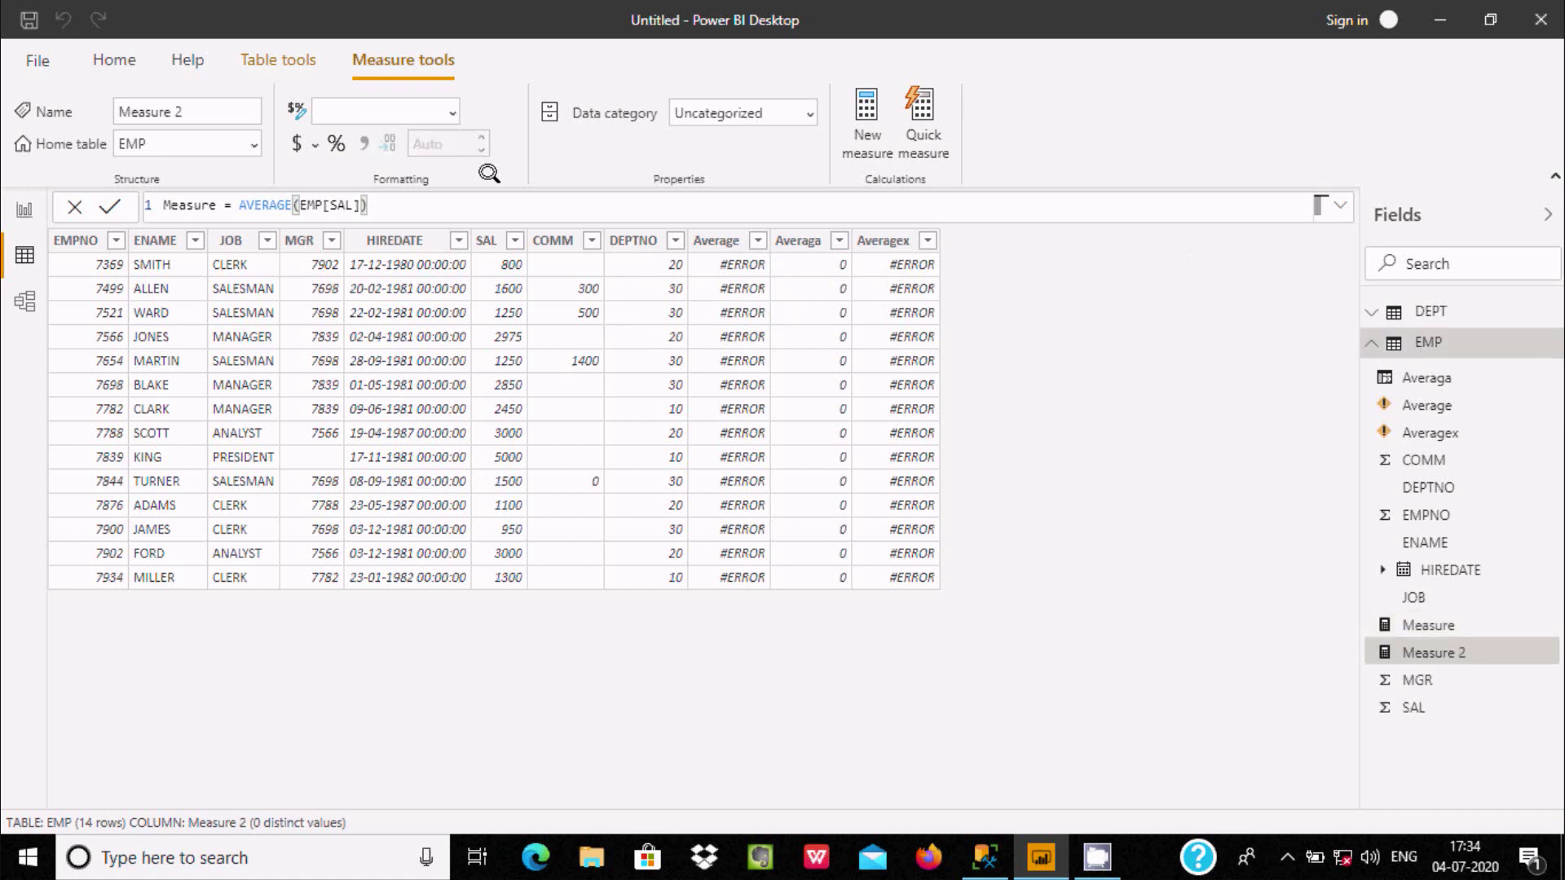
# Define the new EMP measure as Measure 2 = AVERAGEA(EMP[SAL]).
pyautogui.click(258, 199)
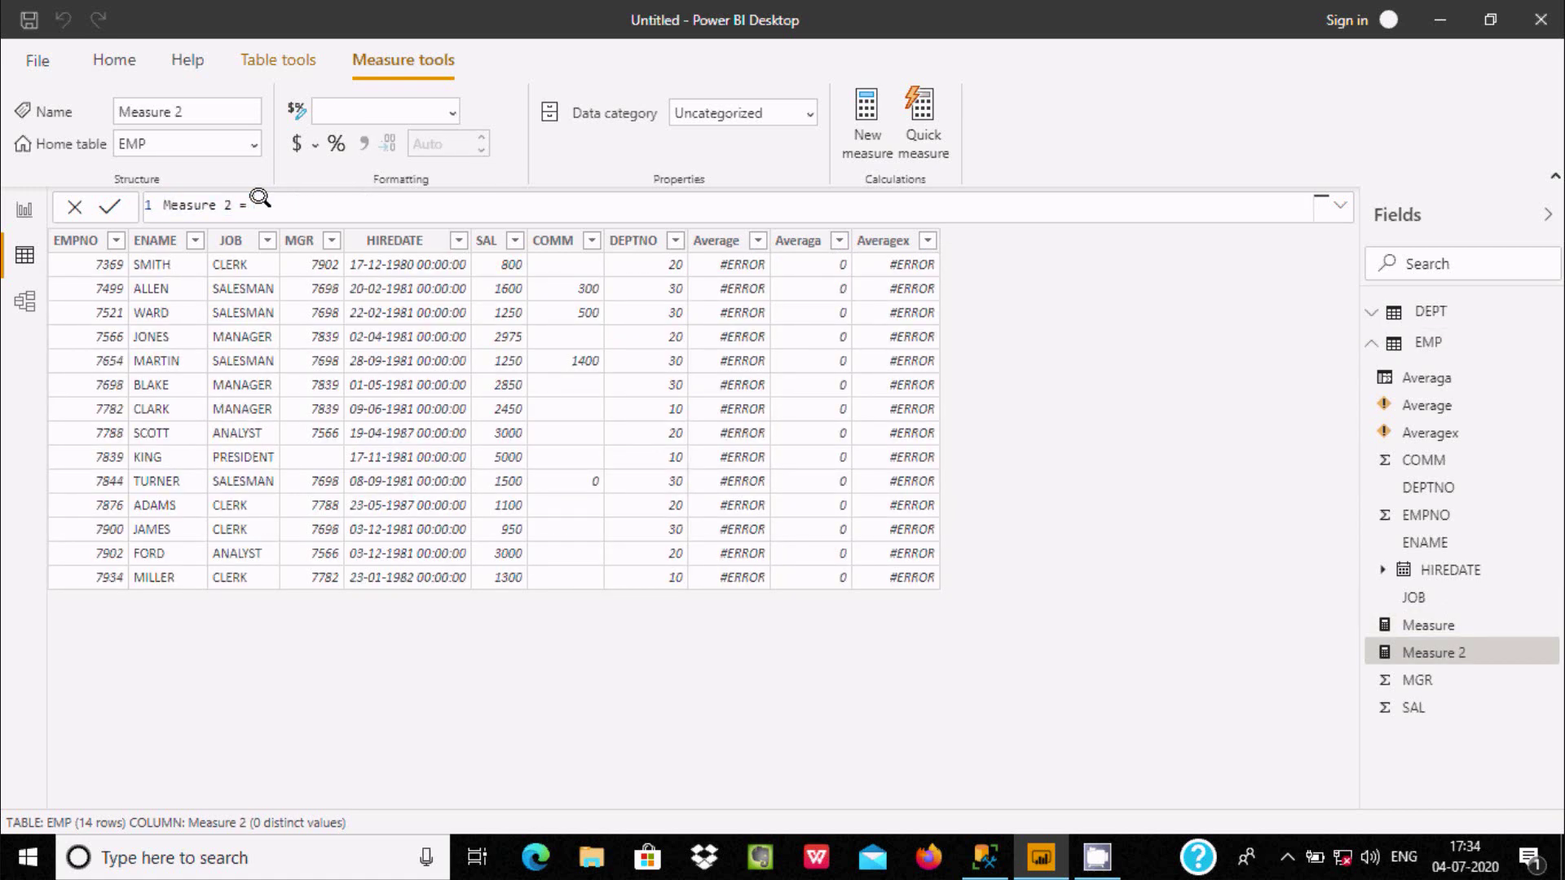
pyautogui.write('ave')
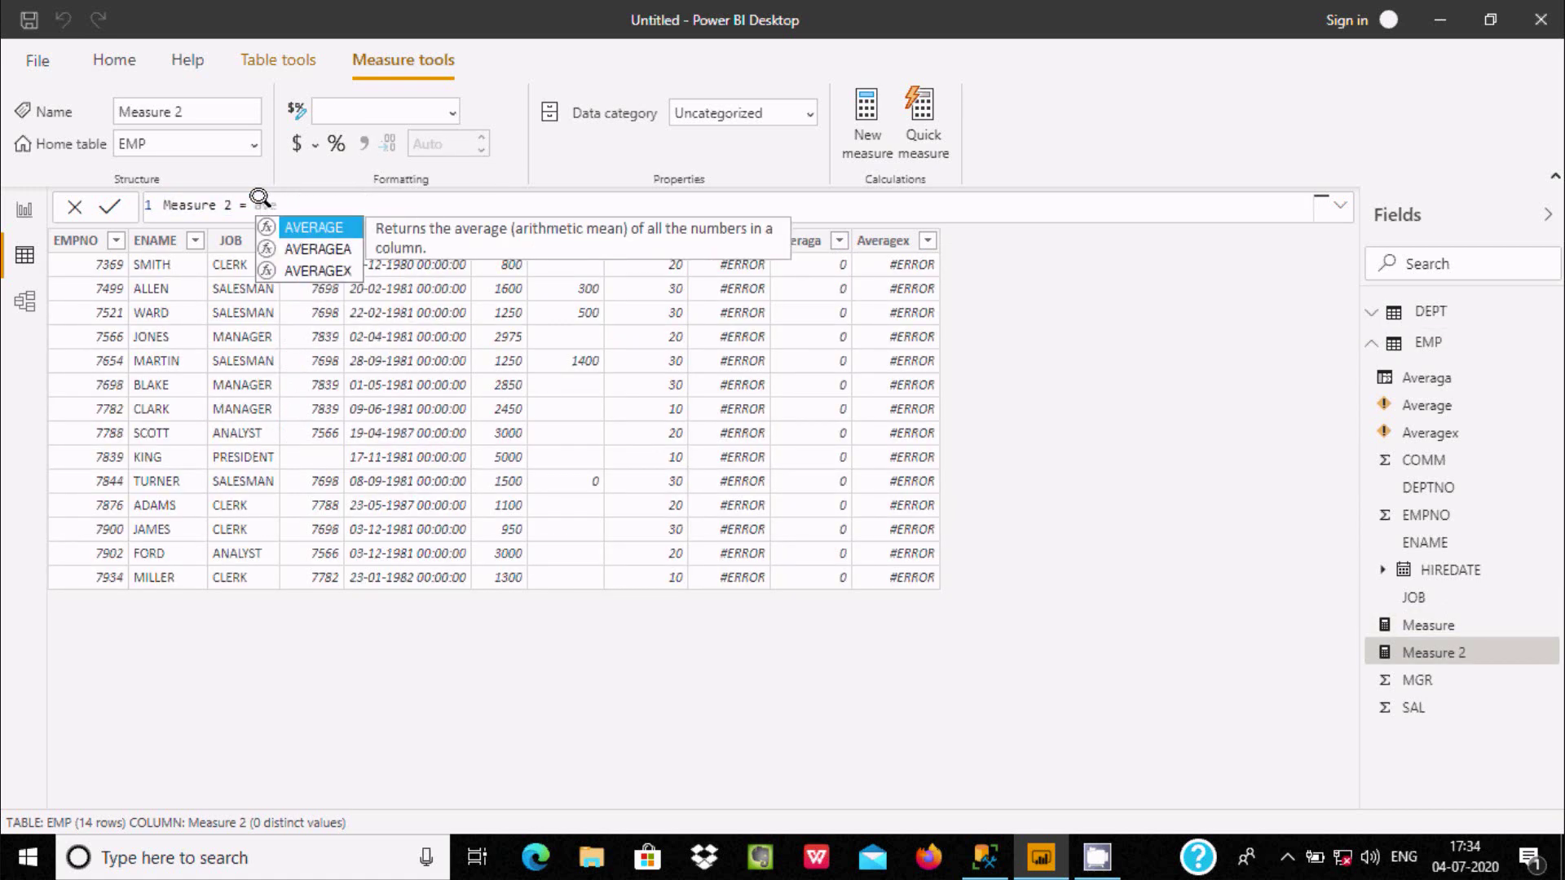
pyautogui.press('Down')
pyautogui.press('Tab')
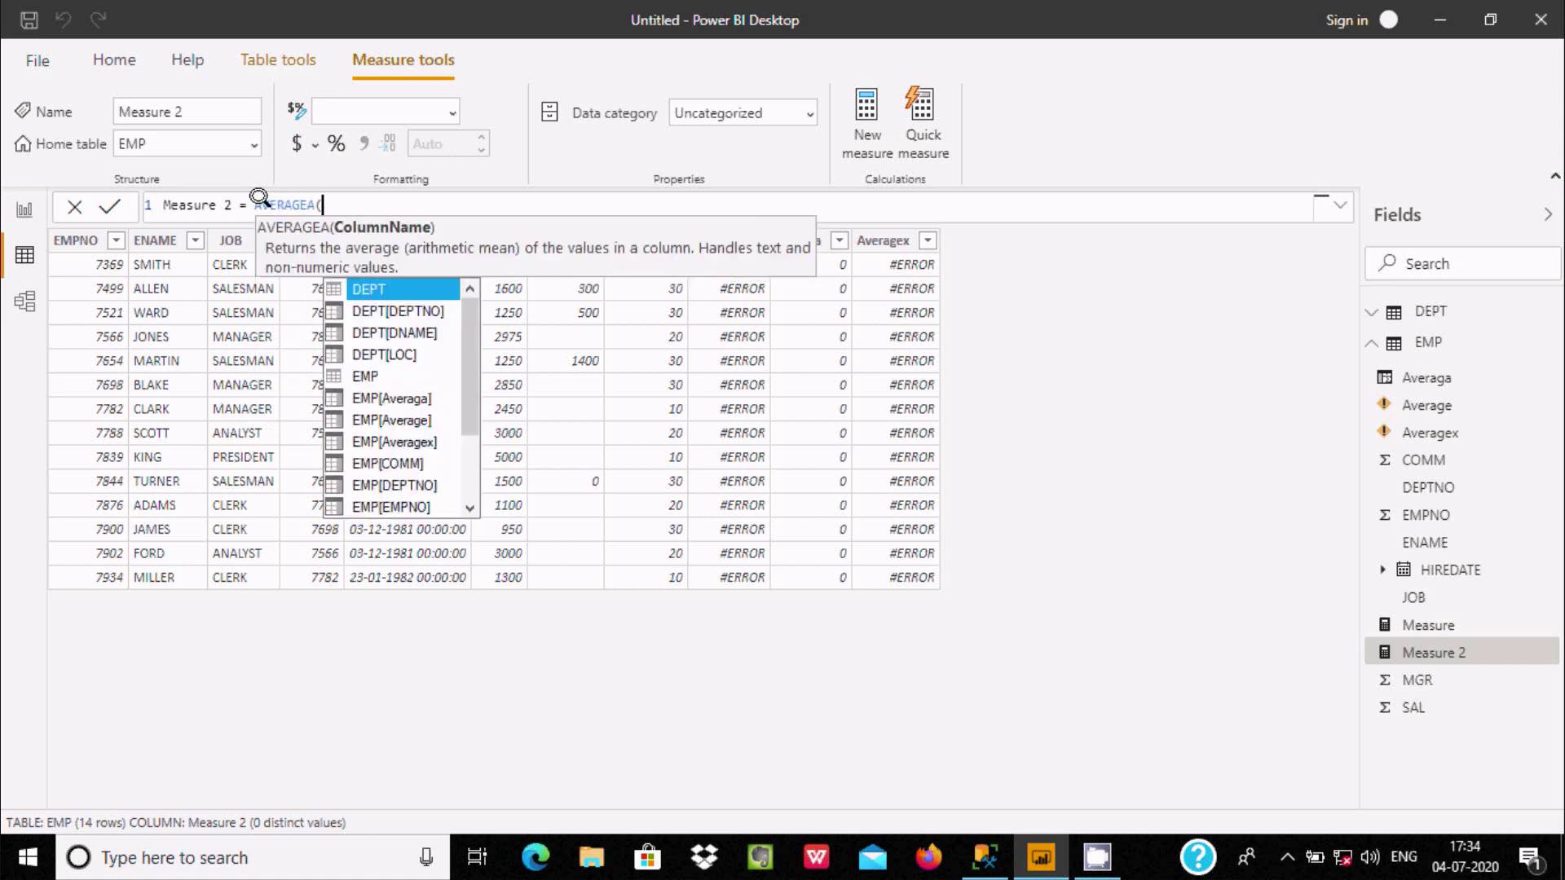
pyautogui.write('sa')
pyautogui.press('Tab')
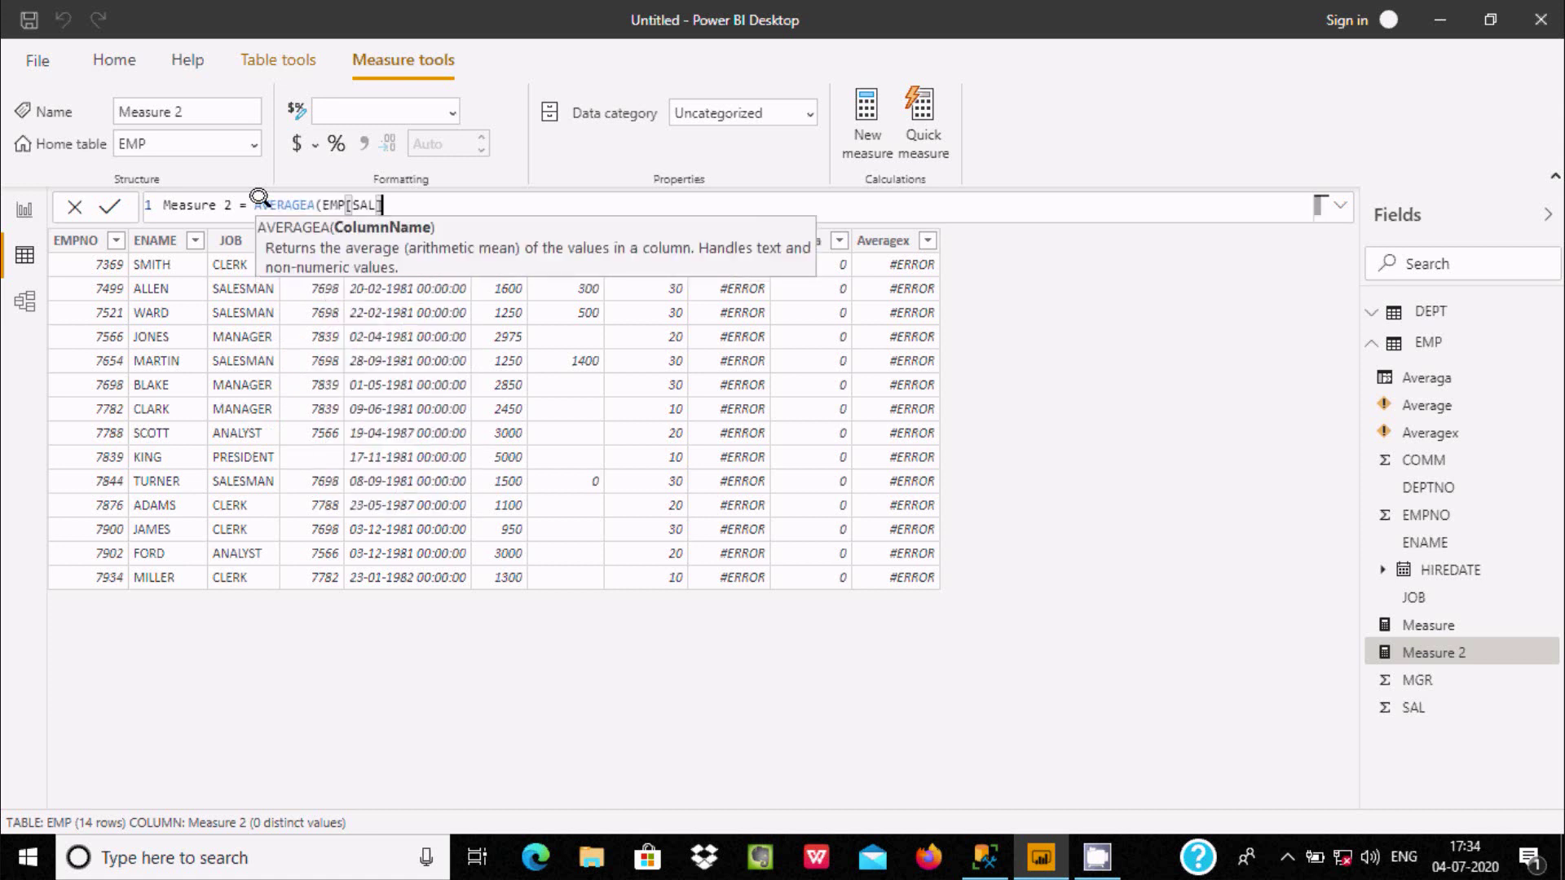
pyautogui.write(')')
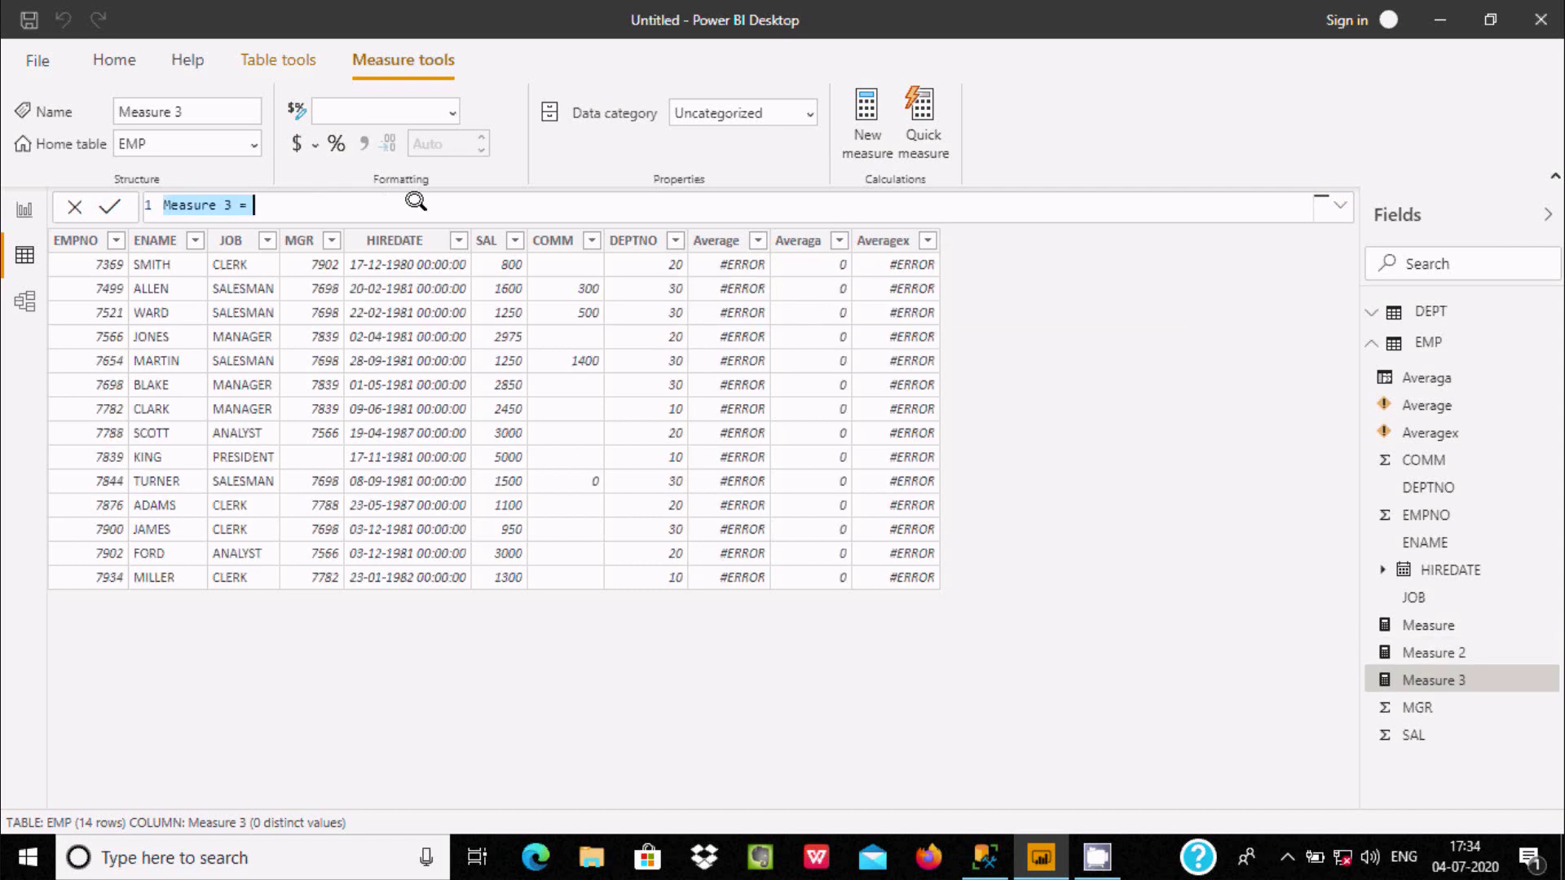
# Define a third EMP measure as Measure 3 = AVERAGEX(EMP,EMP[SAL]) and apply it.
pyautogui.click(281, 195)
pyautogui.write('av')
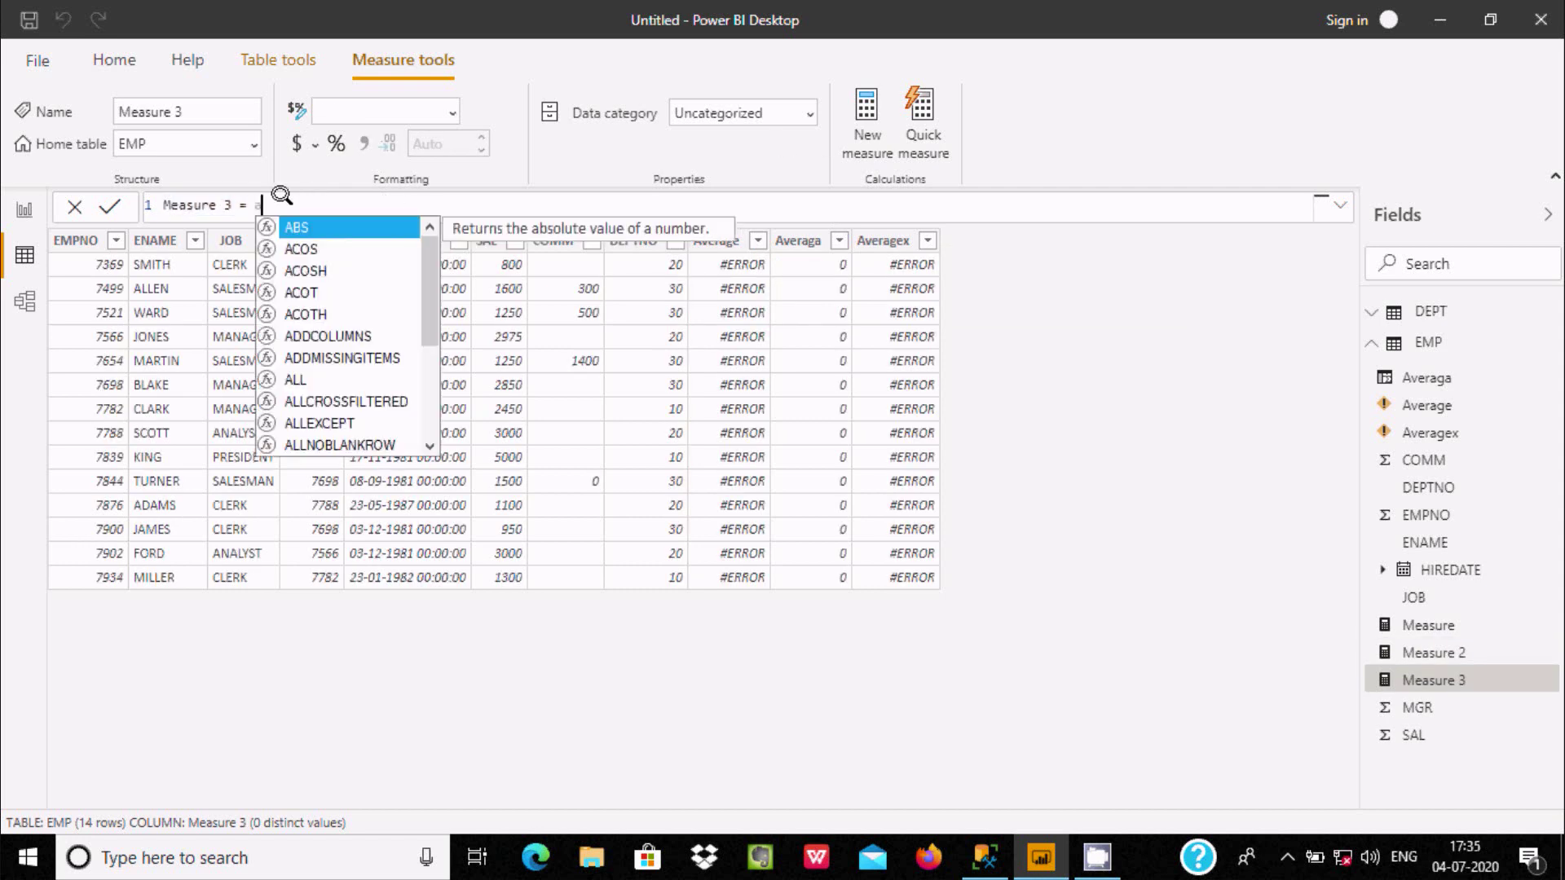
pyautogui.press('Down')
pyautogui.press('Down')
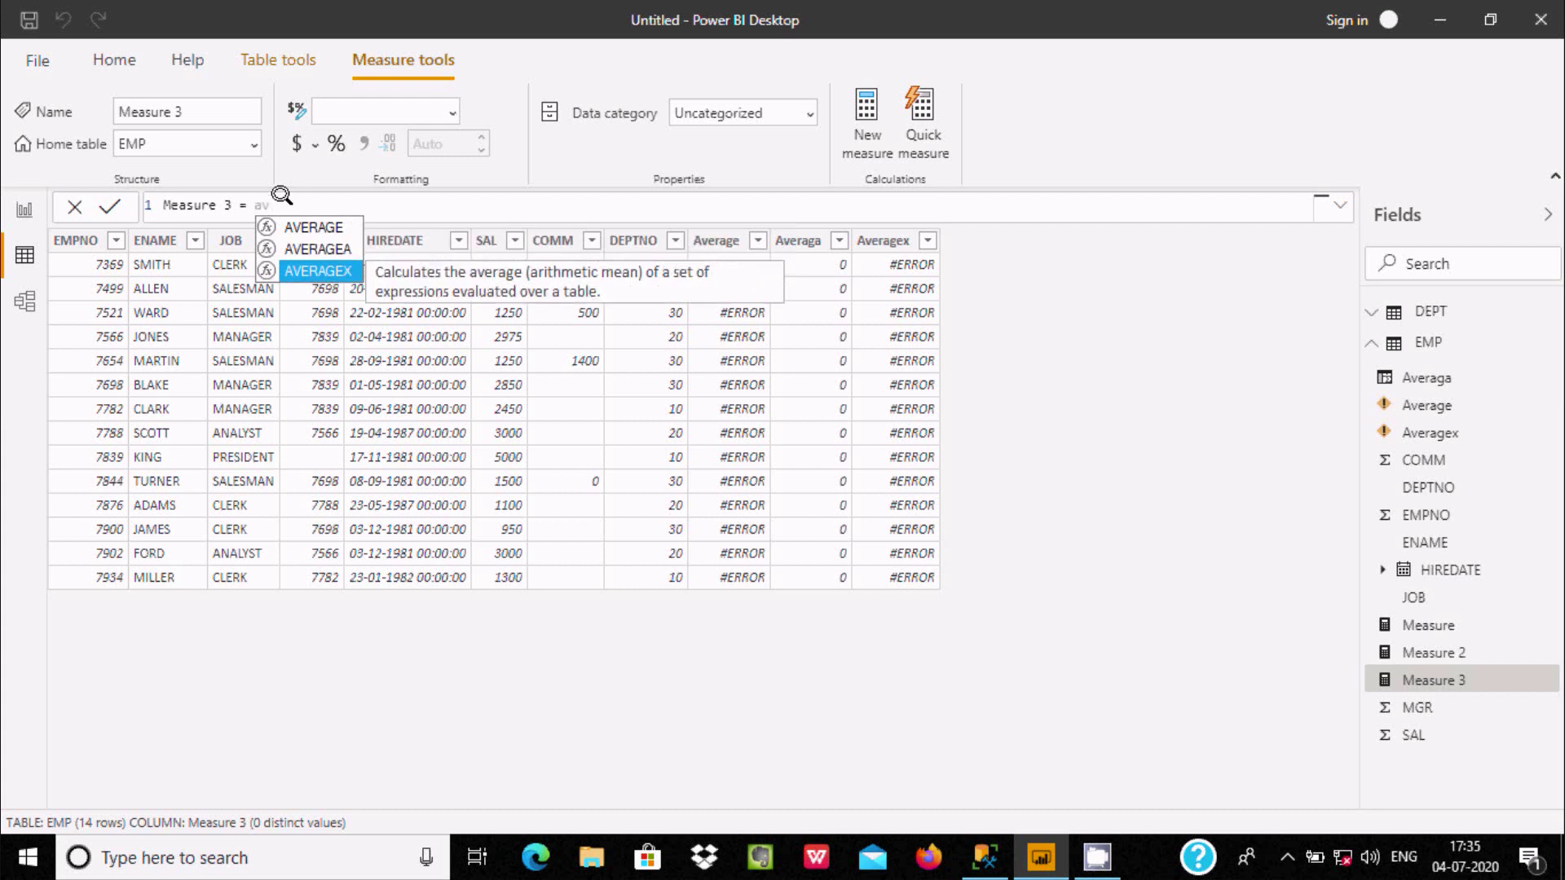
pyautogui.press('Tab')
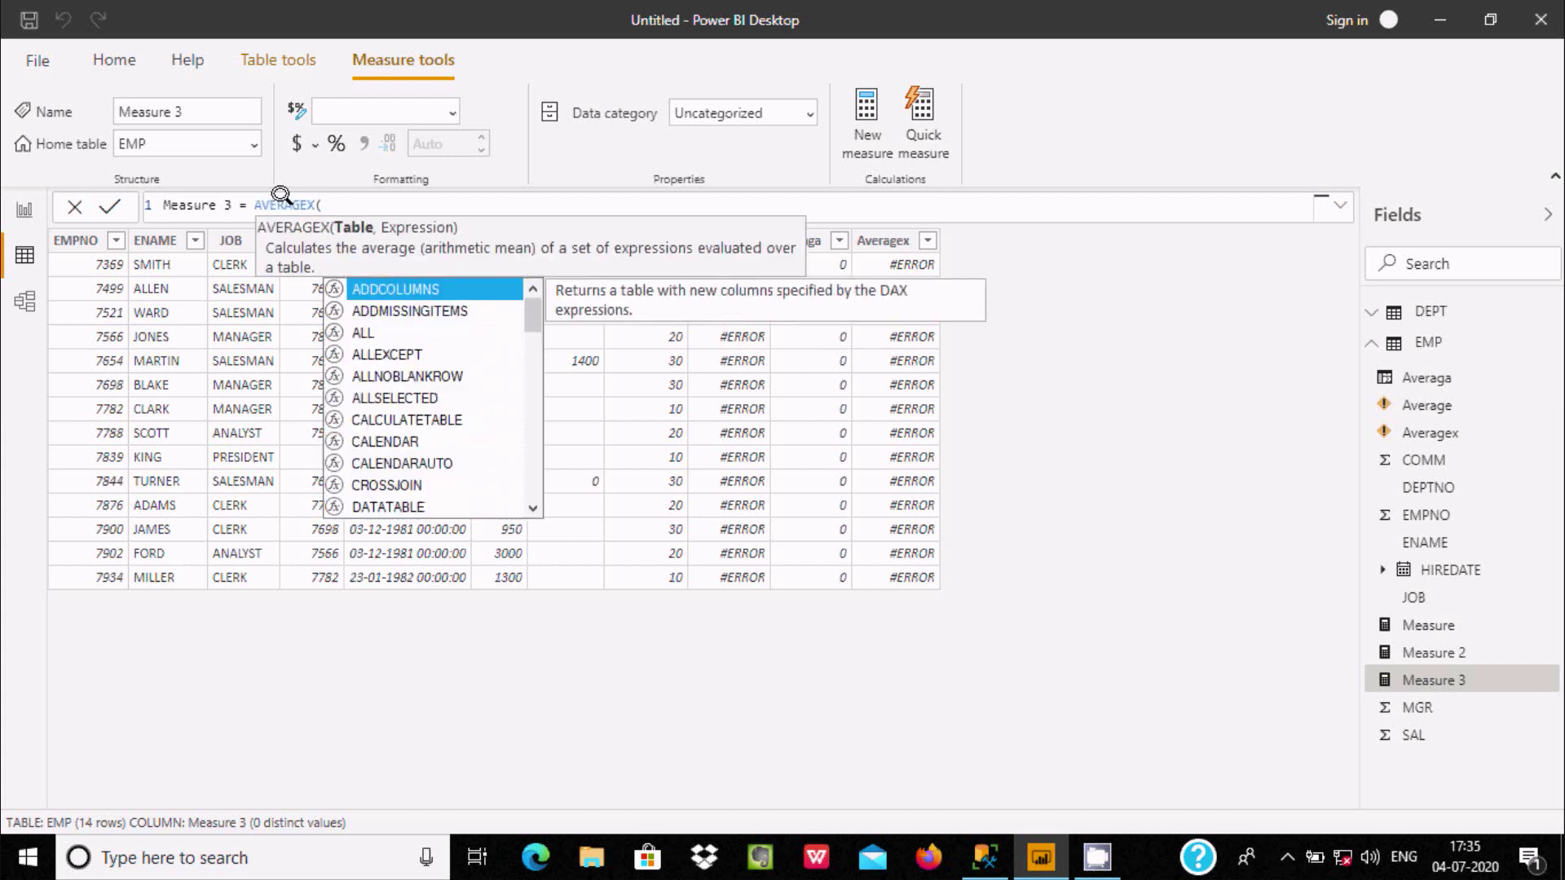
pyautogui.write('e')
pyautogui.press('Tab')
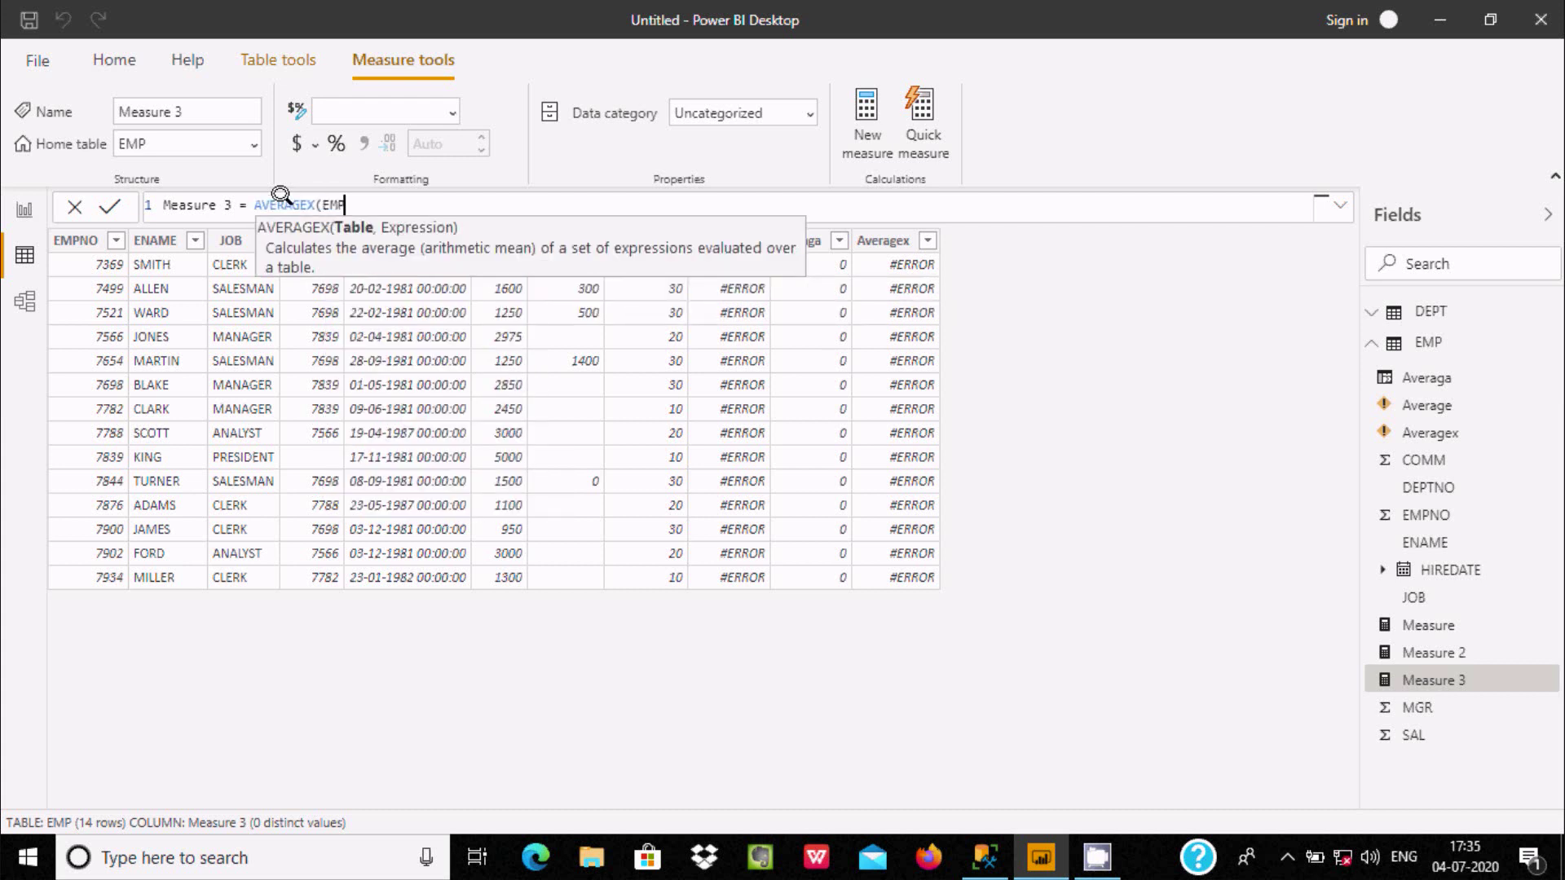
pyautogui.write(',sa')
pyautogui.press('Up')
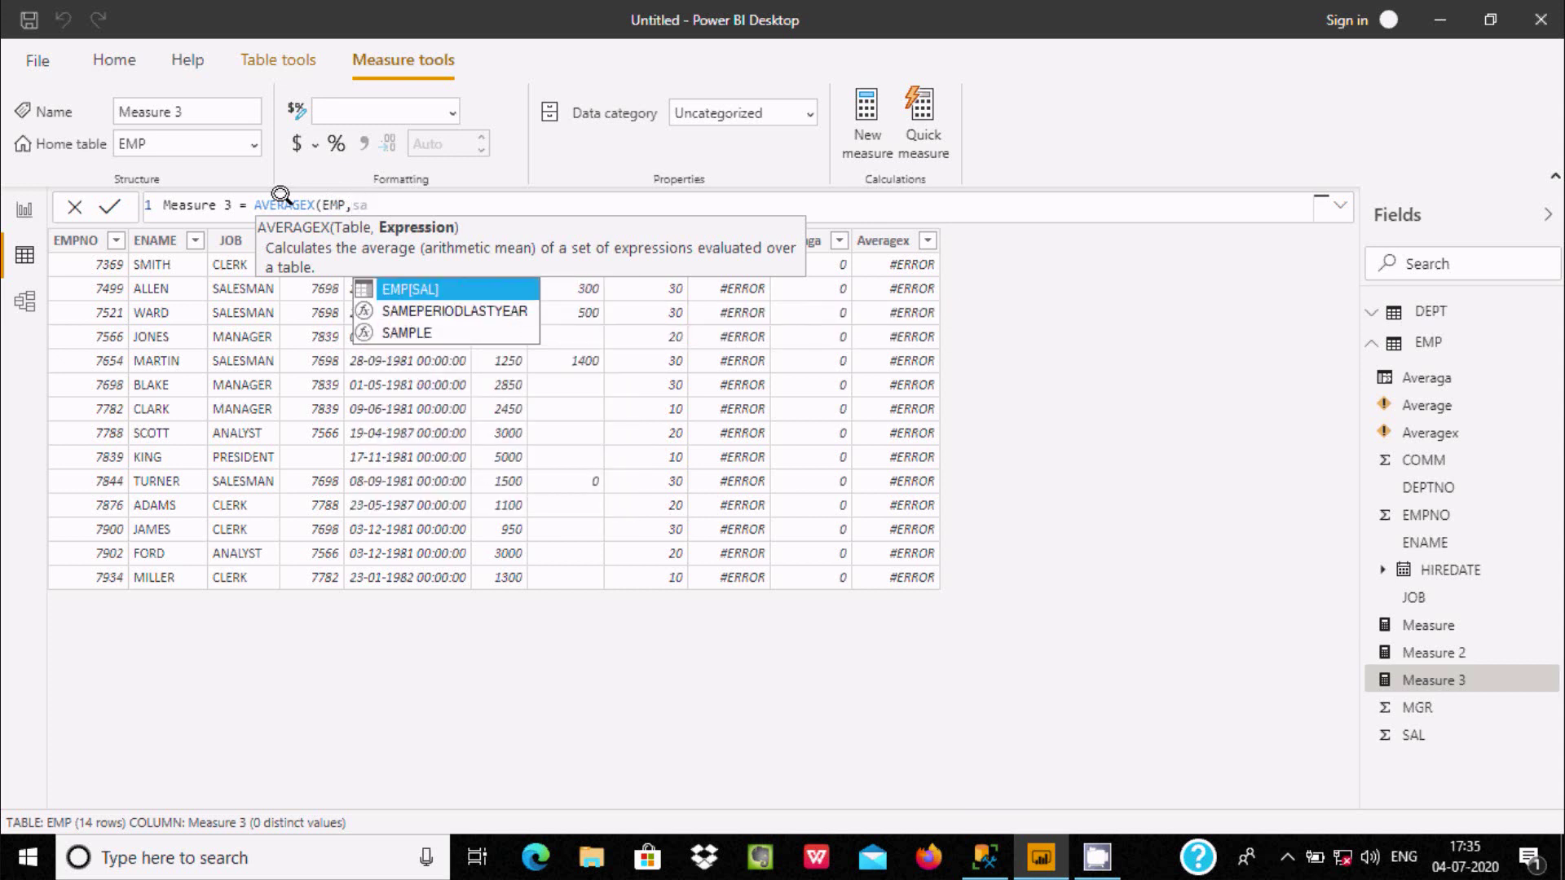
pyautogui.press('Tab')
pyautogui.write(')')
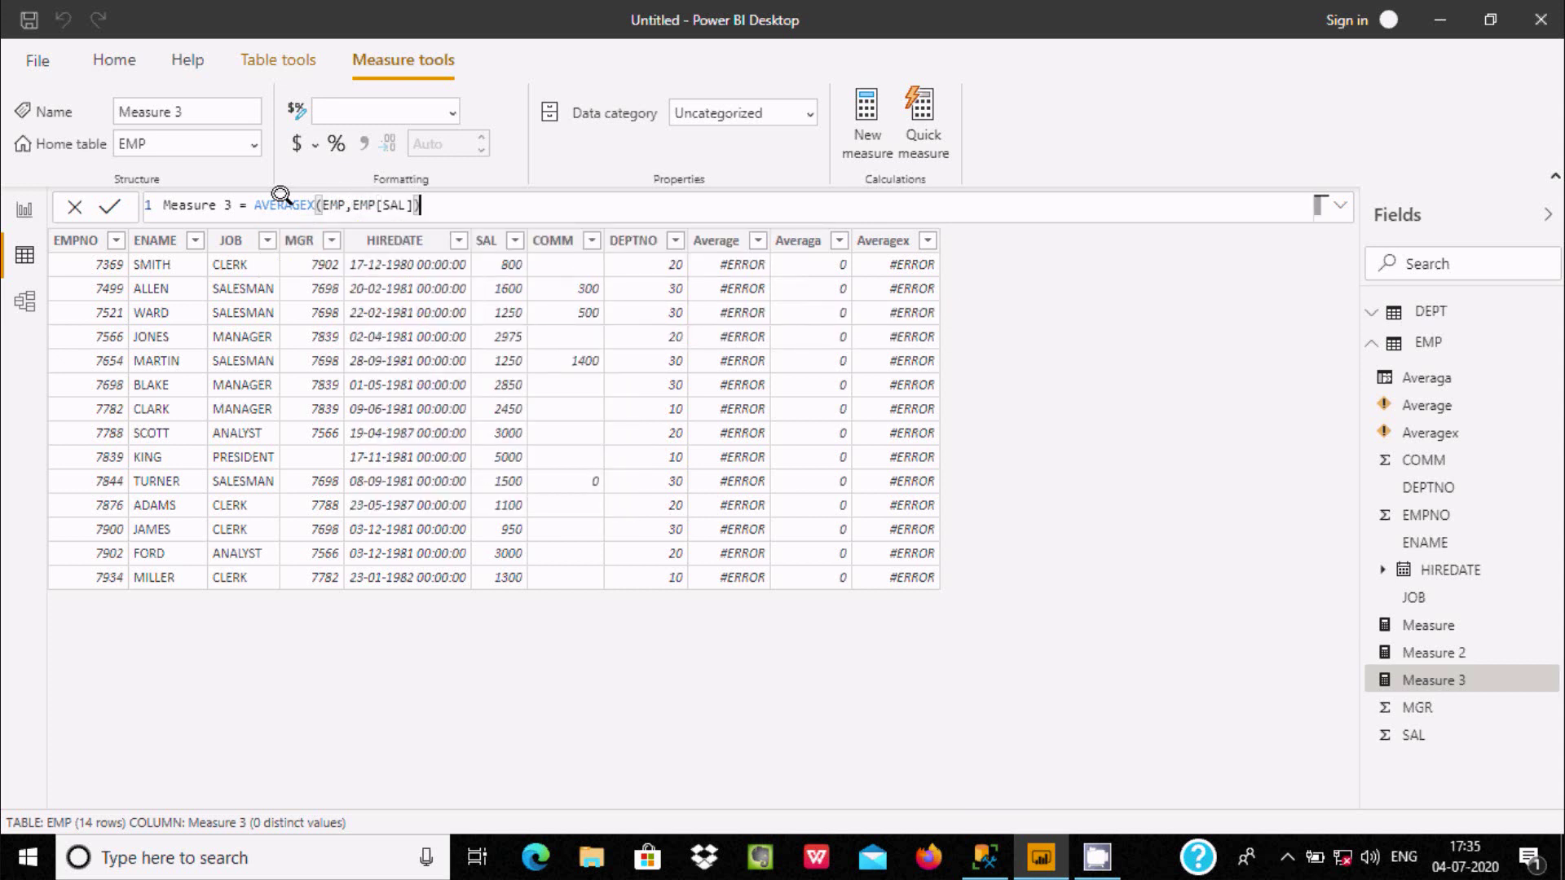
pyautogui.press('Return')
# Build a multi-row card on the report page showing Measure, Measure 2 and Measure 3.
pyautogui.click(24, 211)
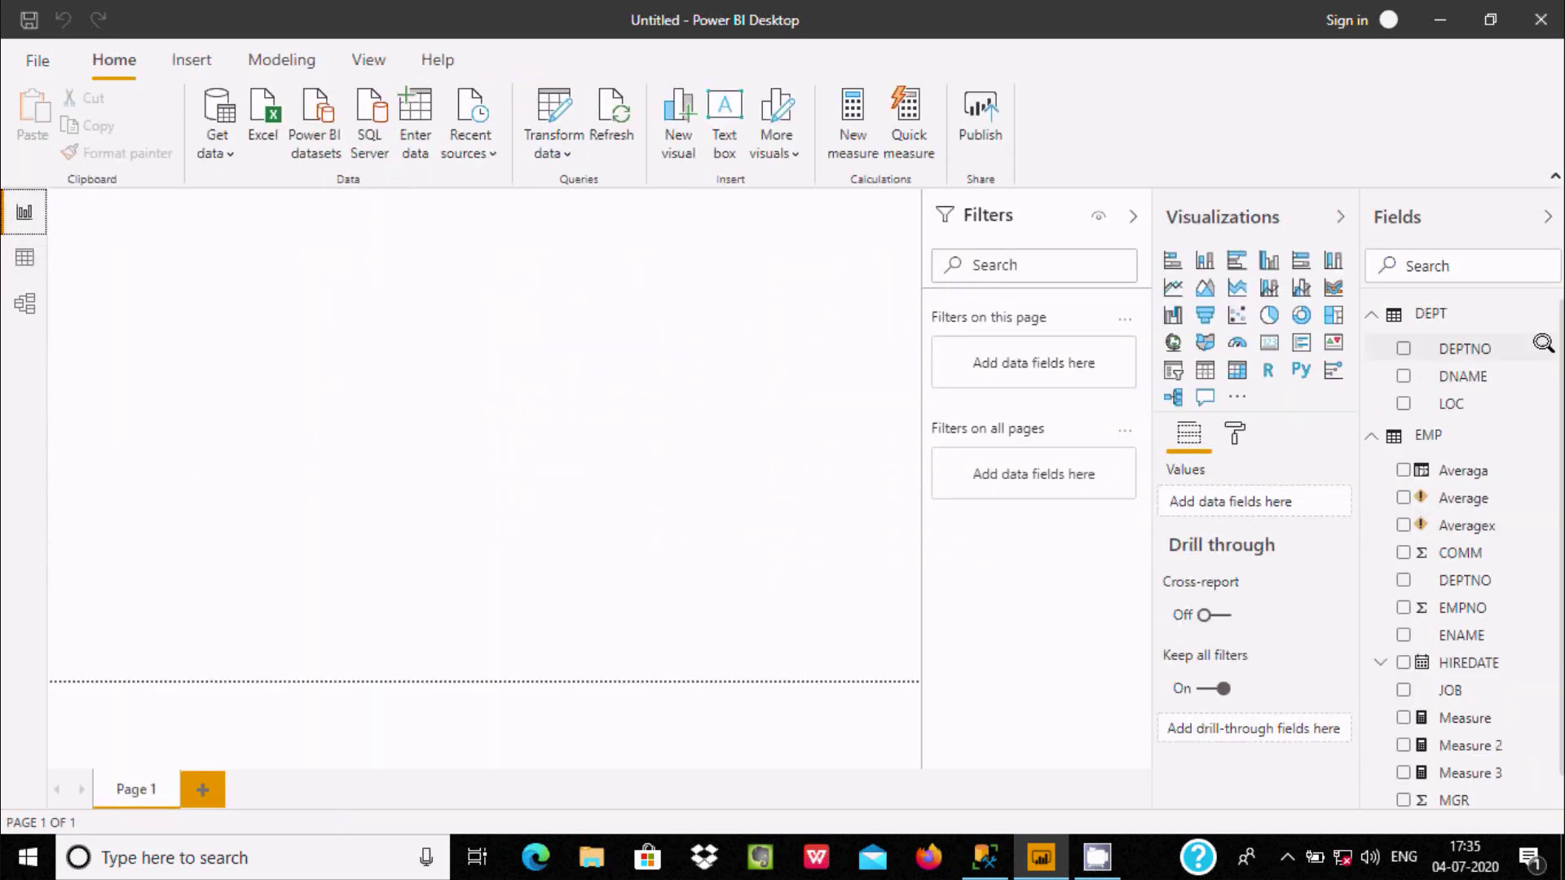
pyautogui.scroll(-1, 1555, 367)
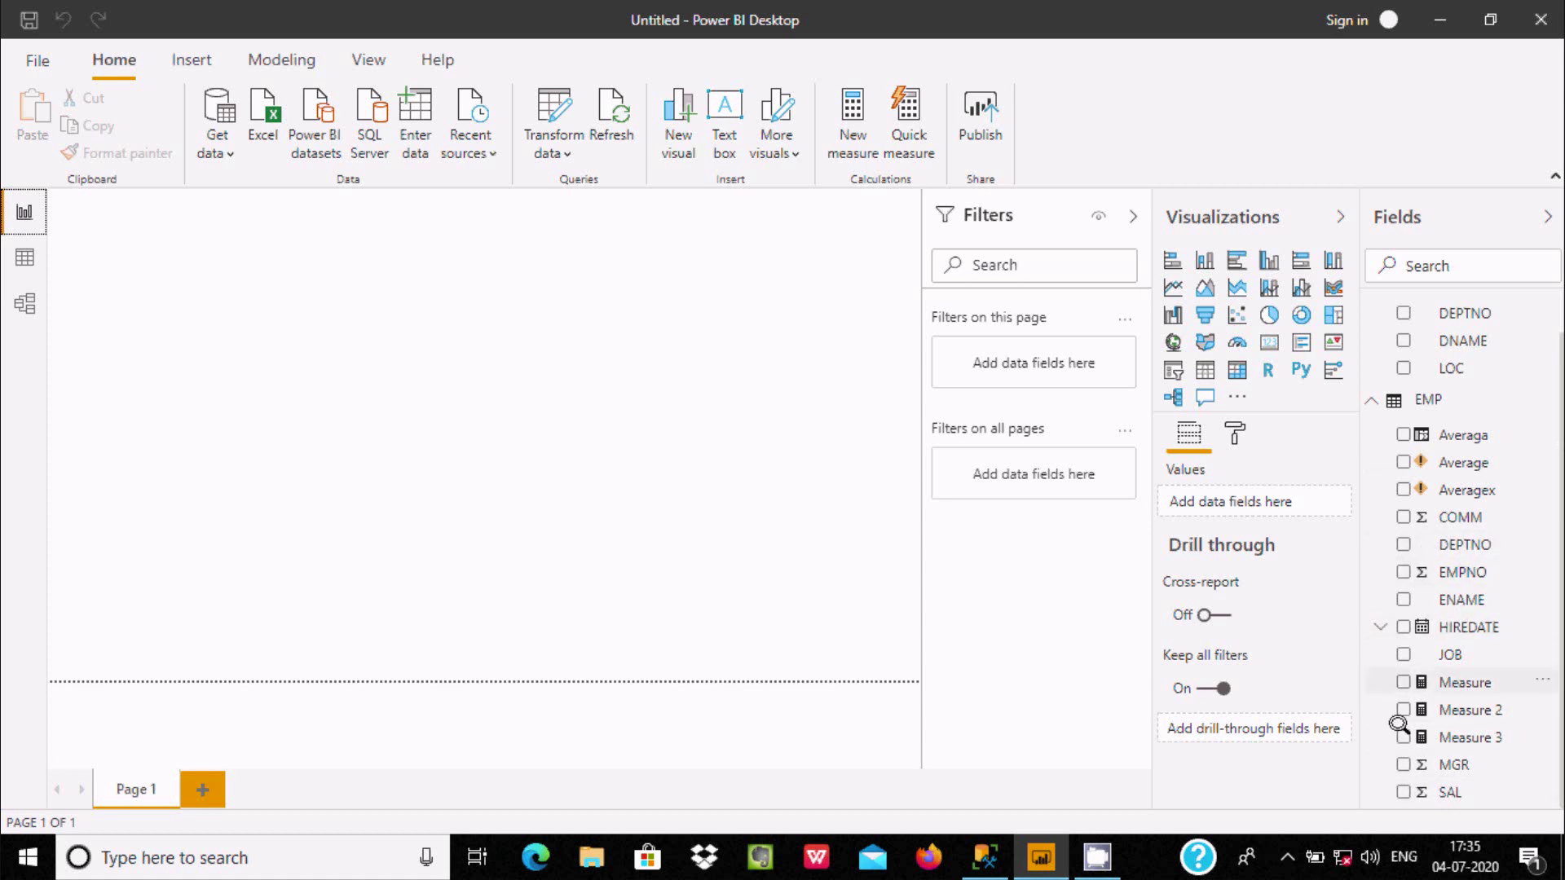
pyautogui.click(1400, 680)
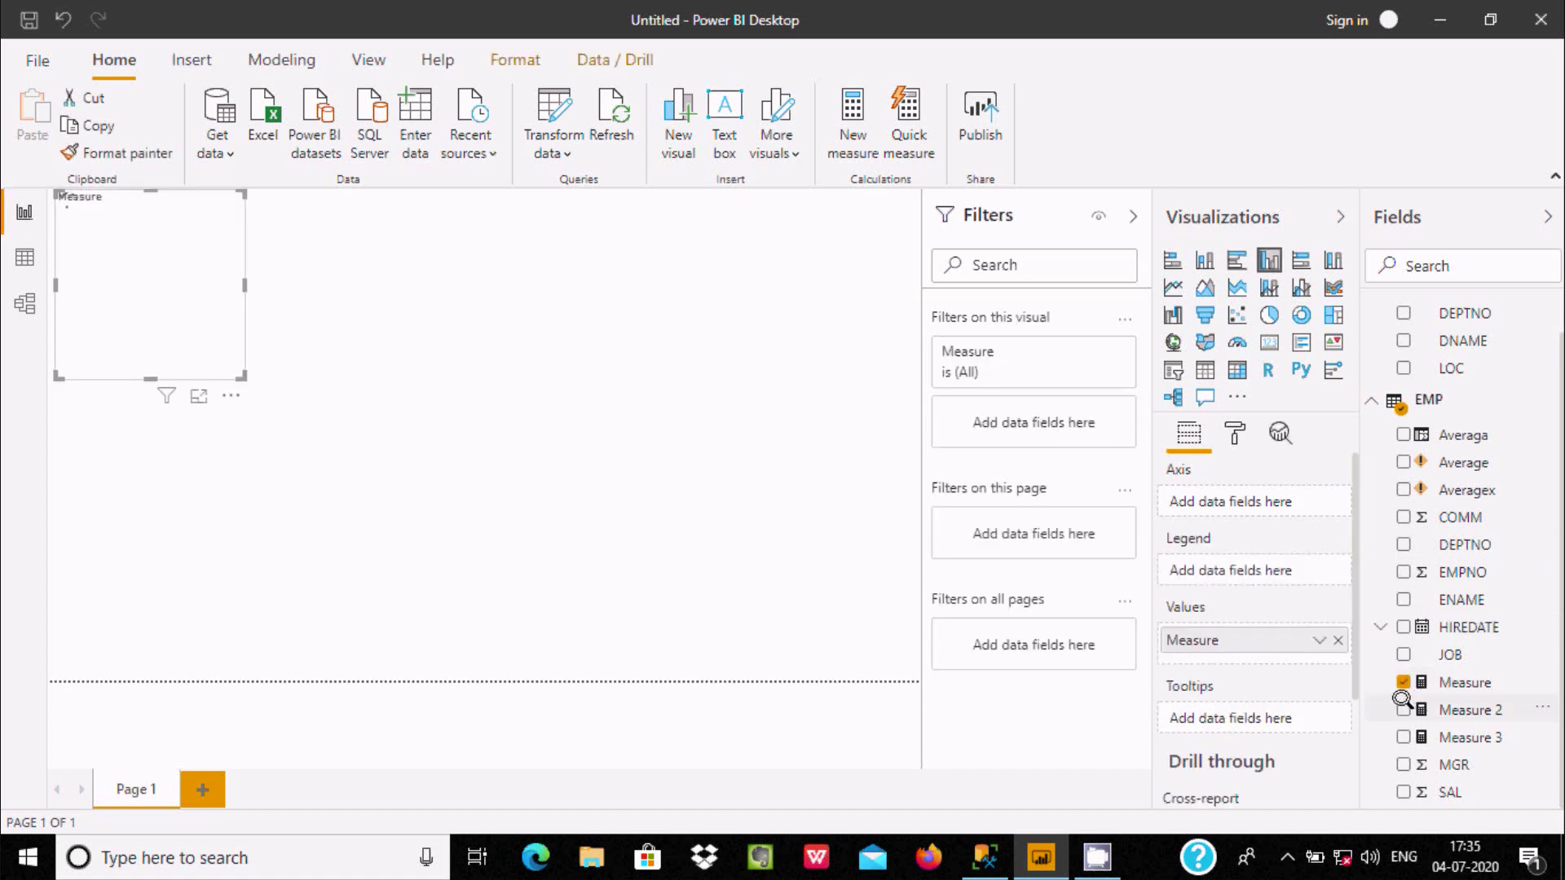
pyautogui.click(1402, 706)
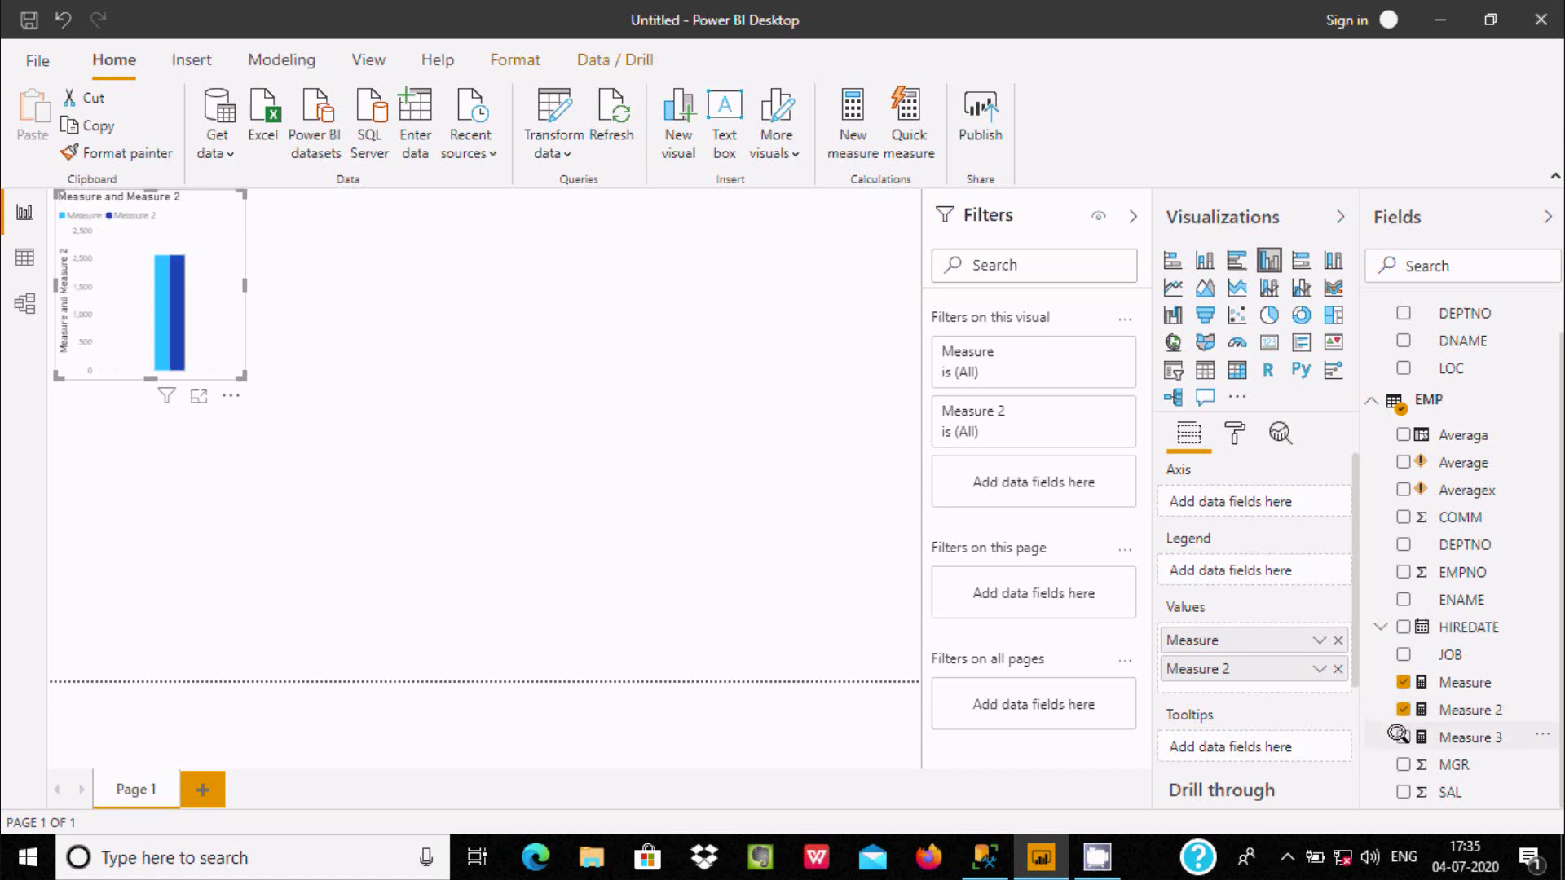
pyautogui.click(1399, 732)
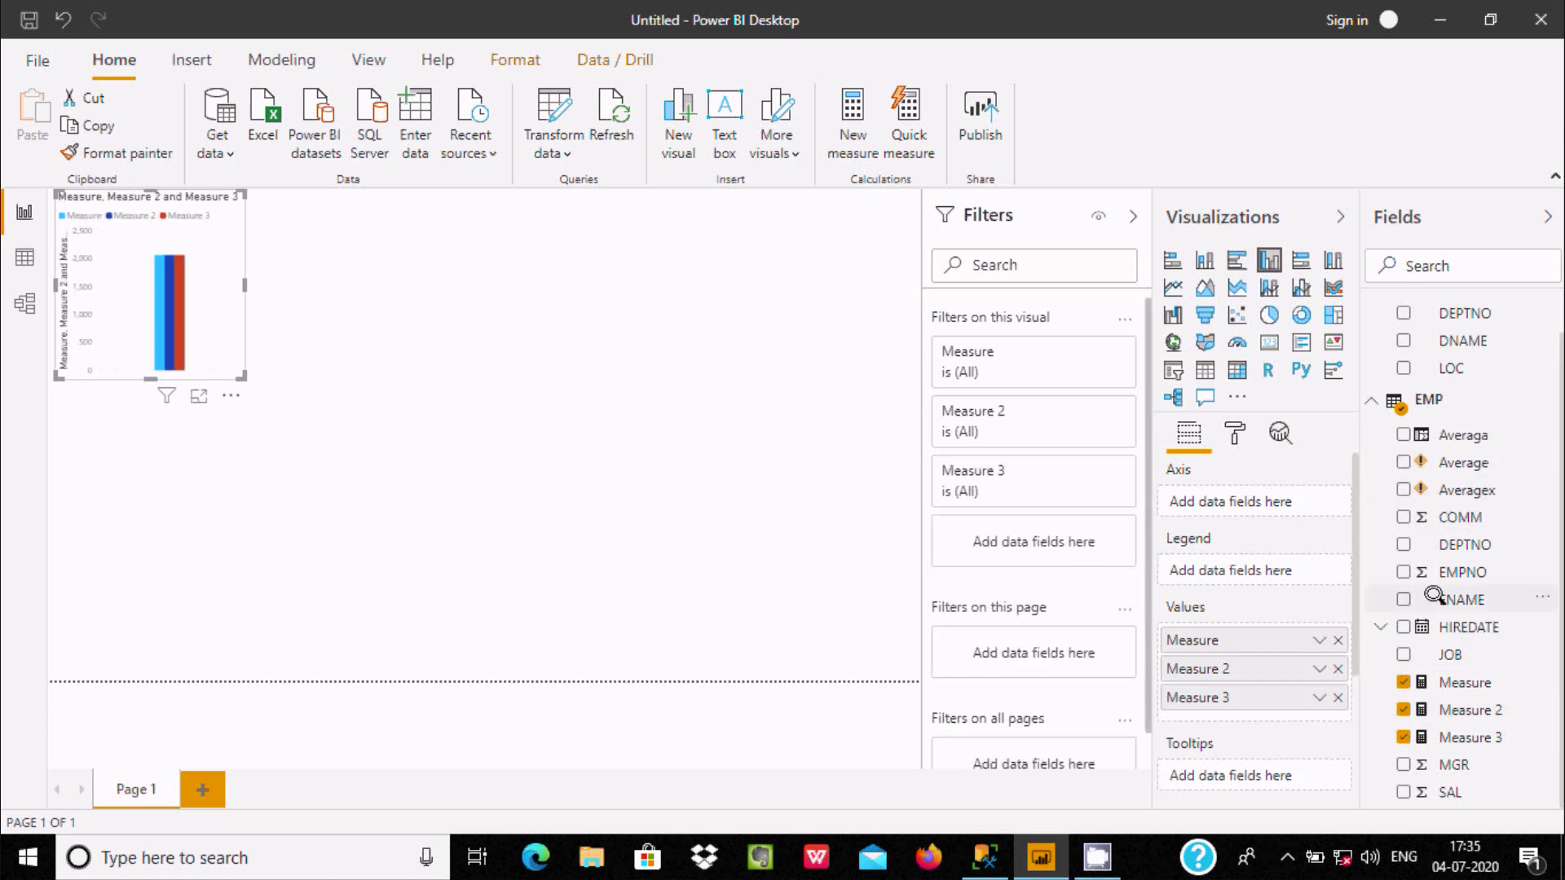
pyautogui.moveTo(1434, 596); pyautogui.dragTo(1299, 311)
pyautogui.click(1300, 338)
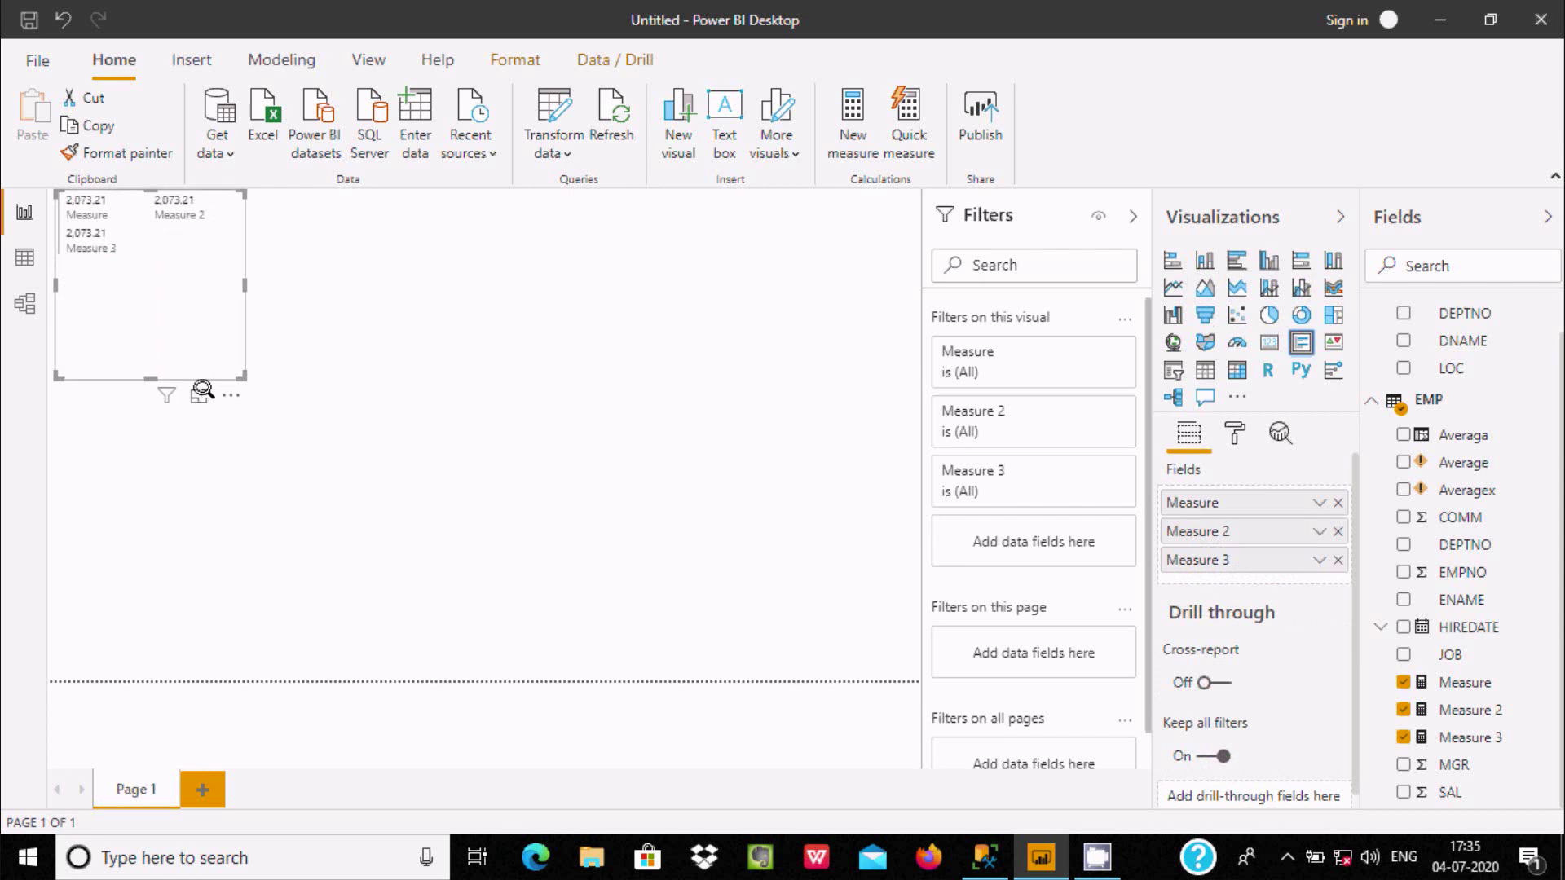
# Open the multi-row card in focus mode and add the EMP table's DEPTNO field to it.
pyautogui.click(200, 393)
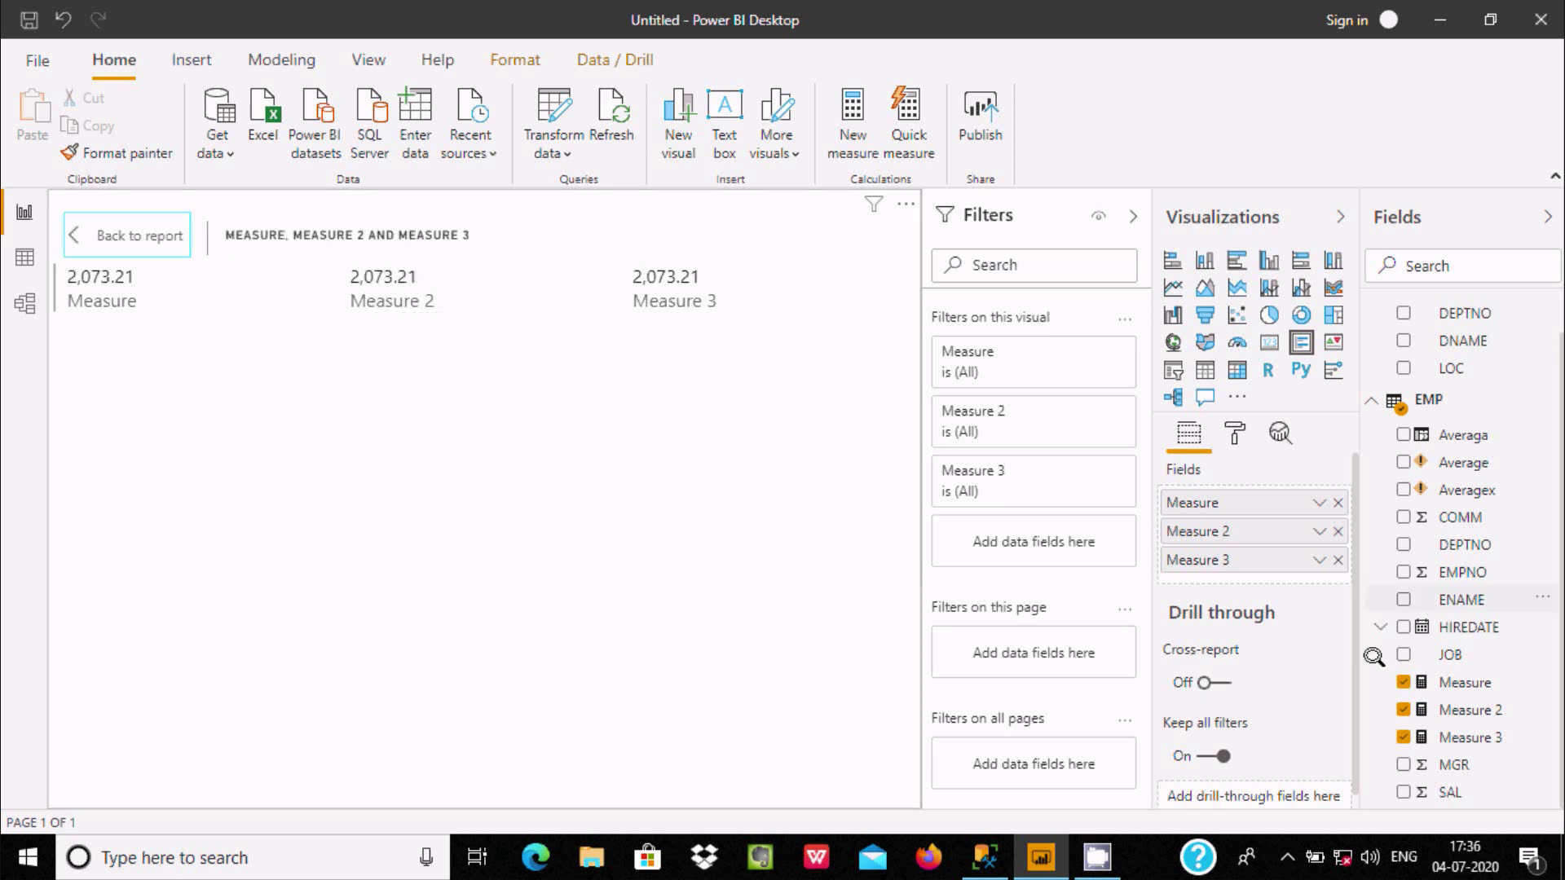
pyautogui.click(1402, 543)
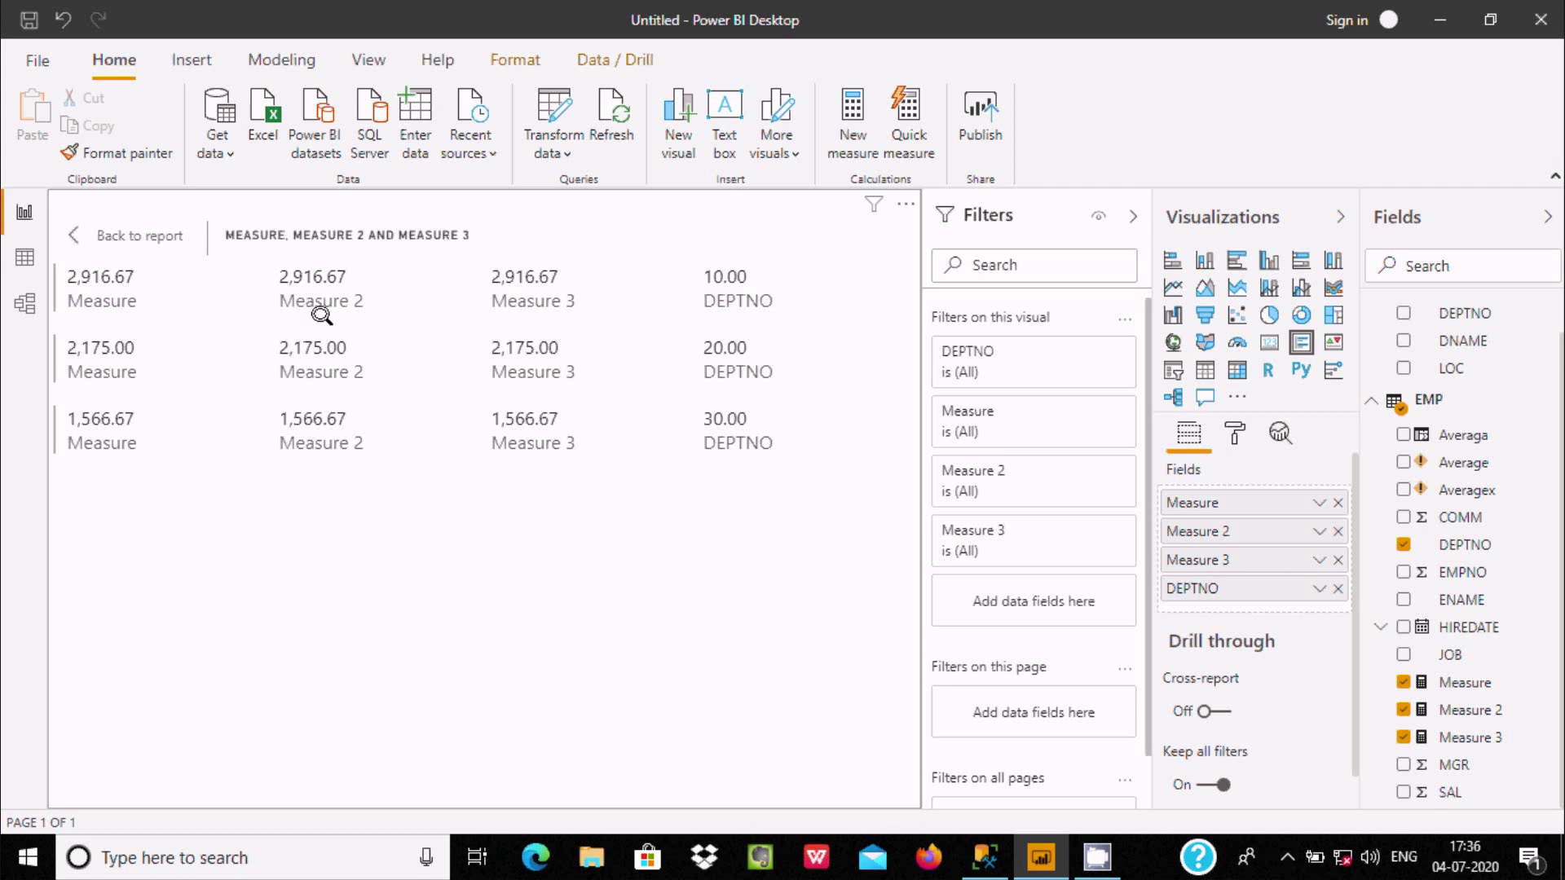
# Switch to SQL Server Management Studio, append order by DEPTNO to the EMP query and execute it.
pyautogui.click(985, 856)
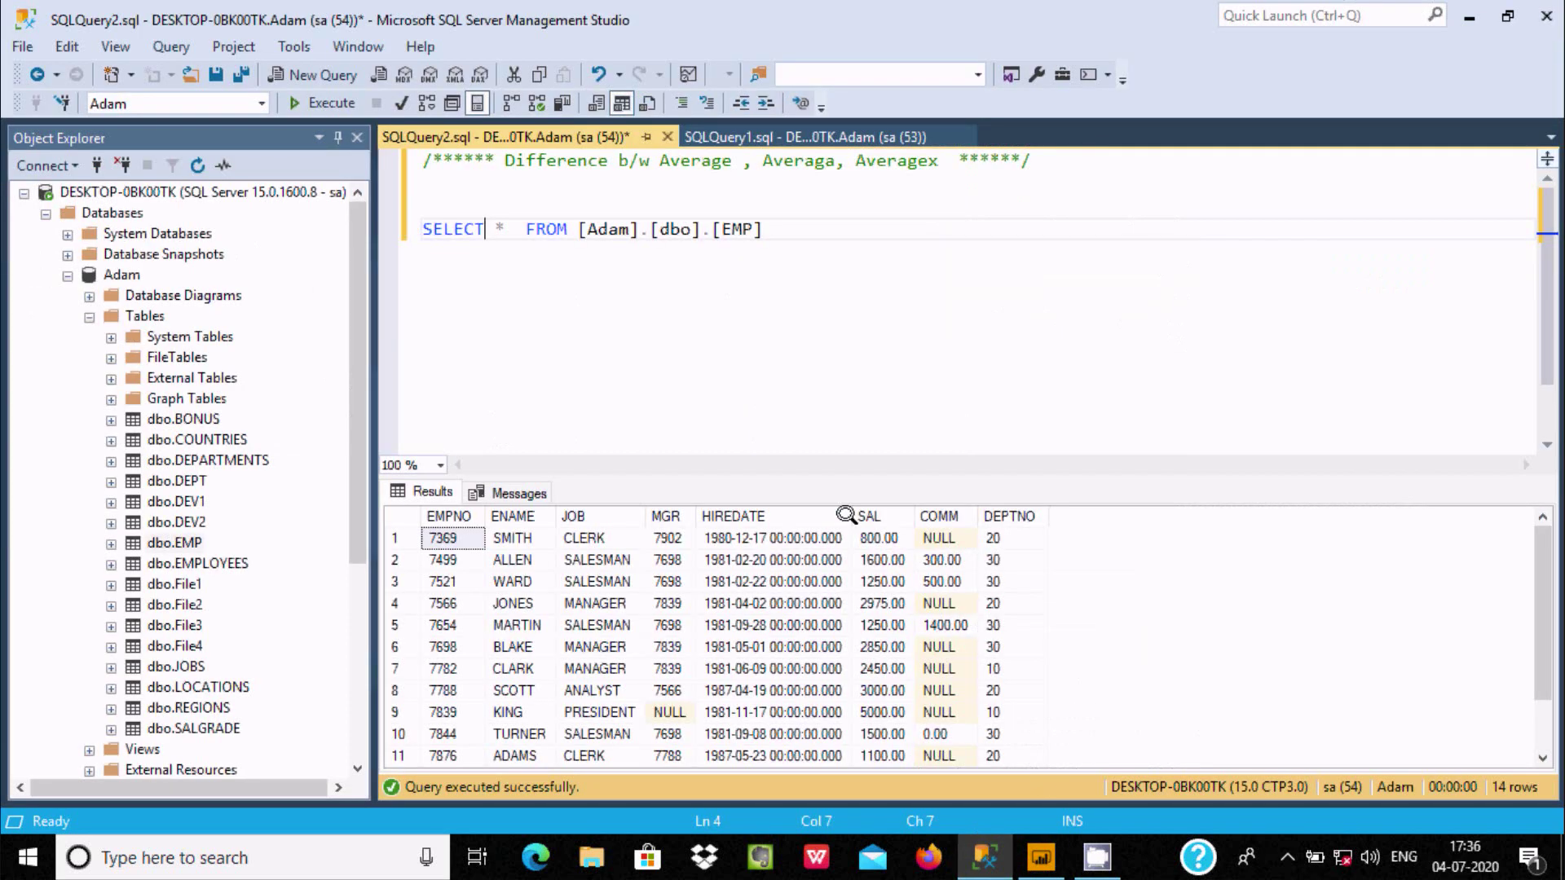
pyautogui.click(778, 228)
pyautogui.press('Return')
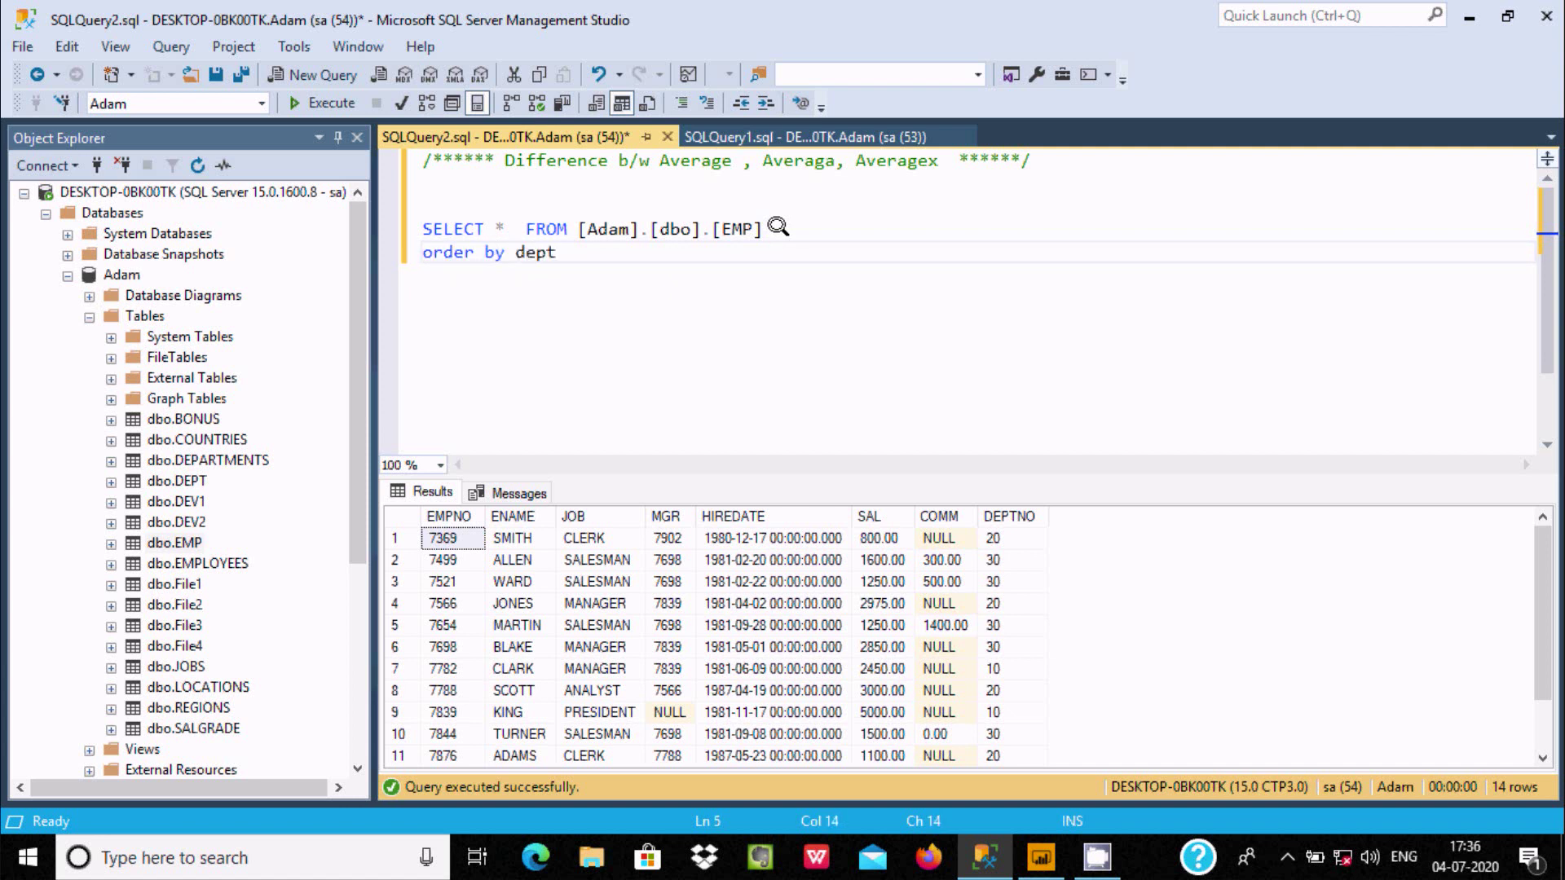
pyautogui.write('order by deptno')
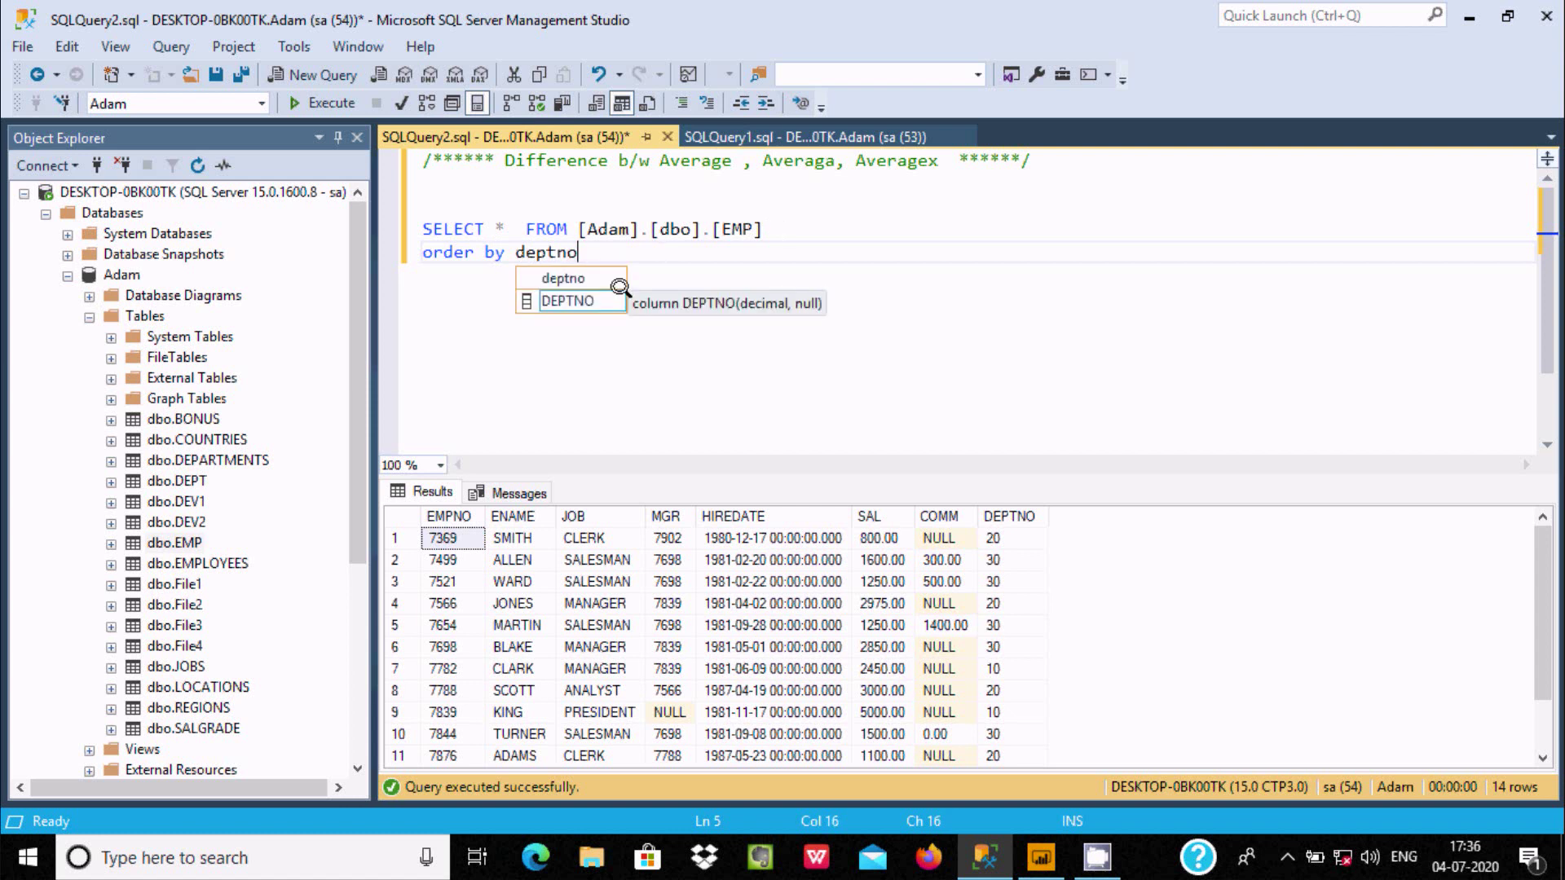
pyautogui.press('Tab')
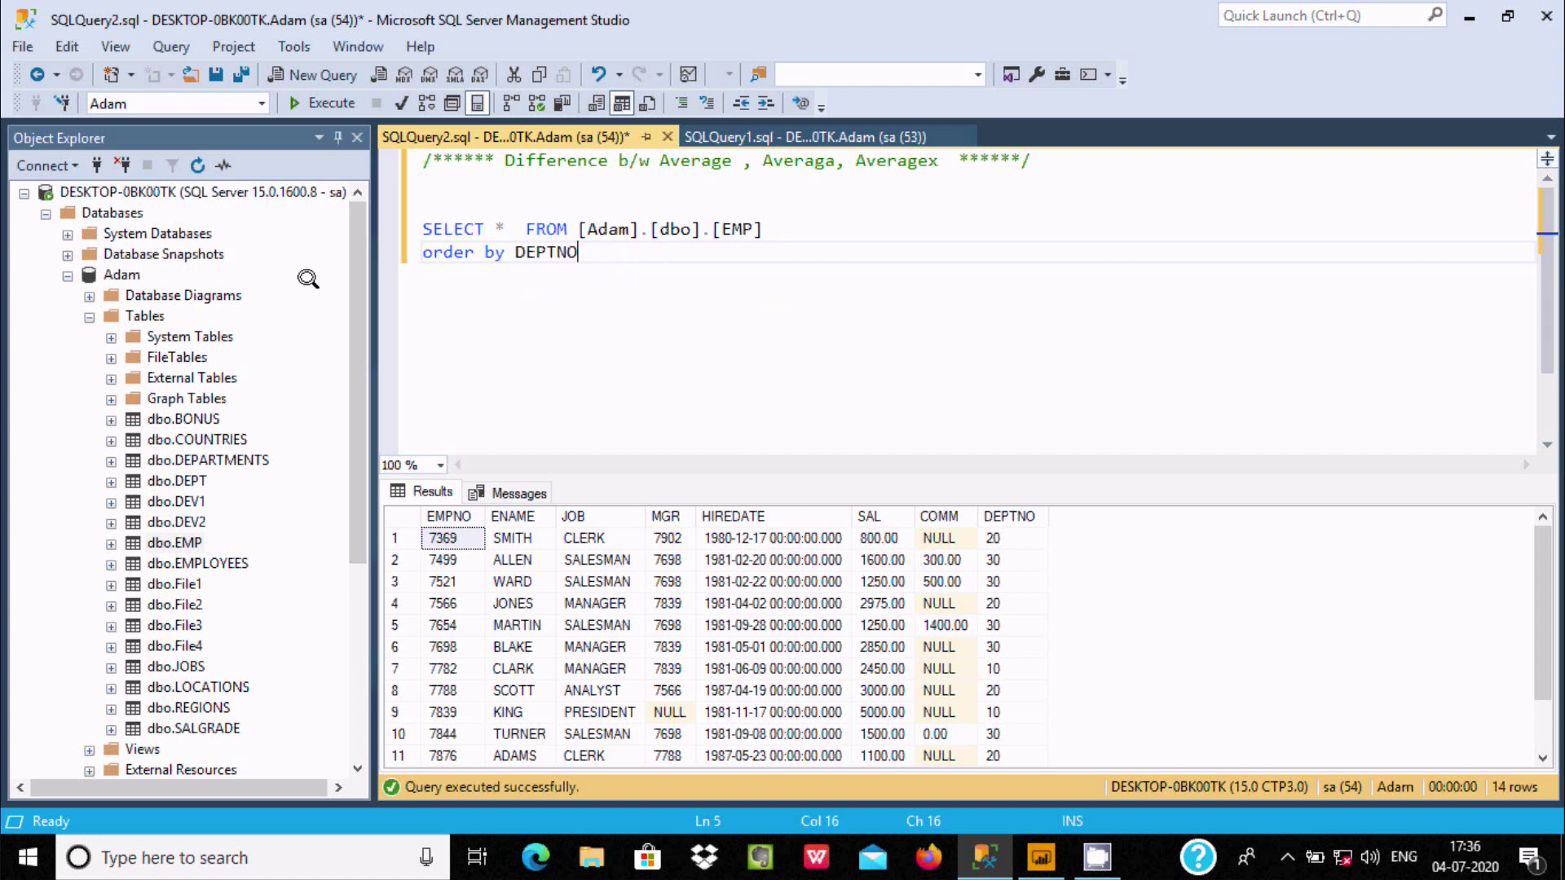
pyautogui.click(330, 100)
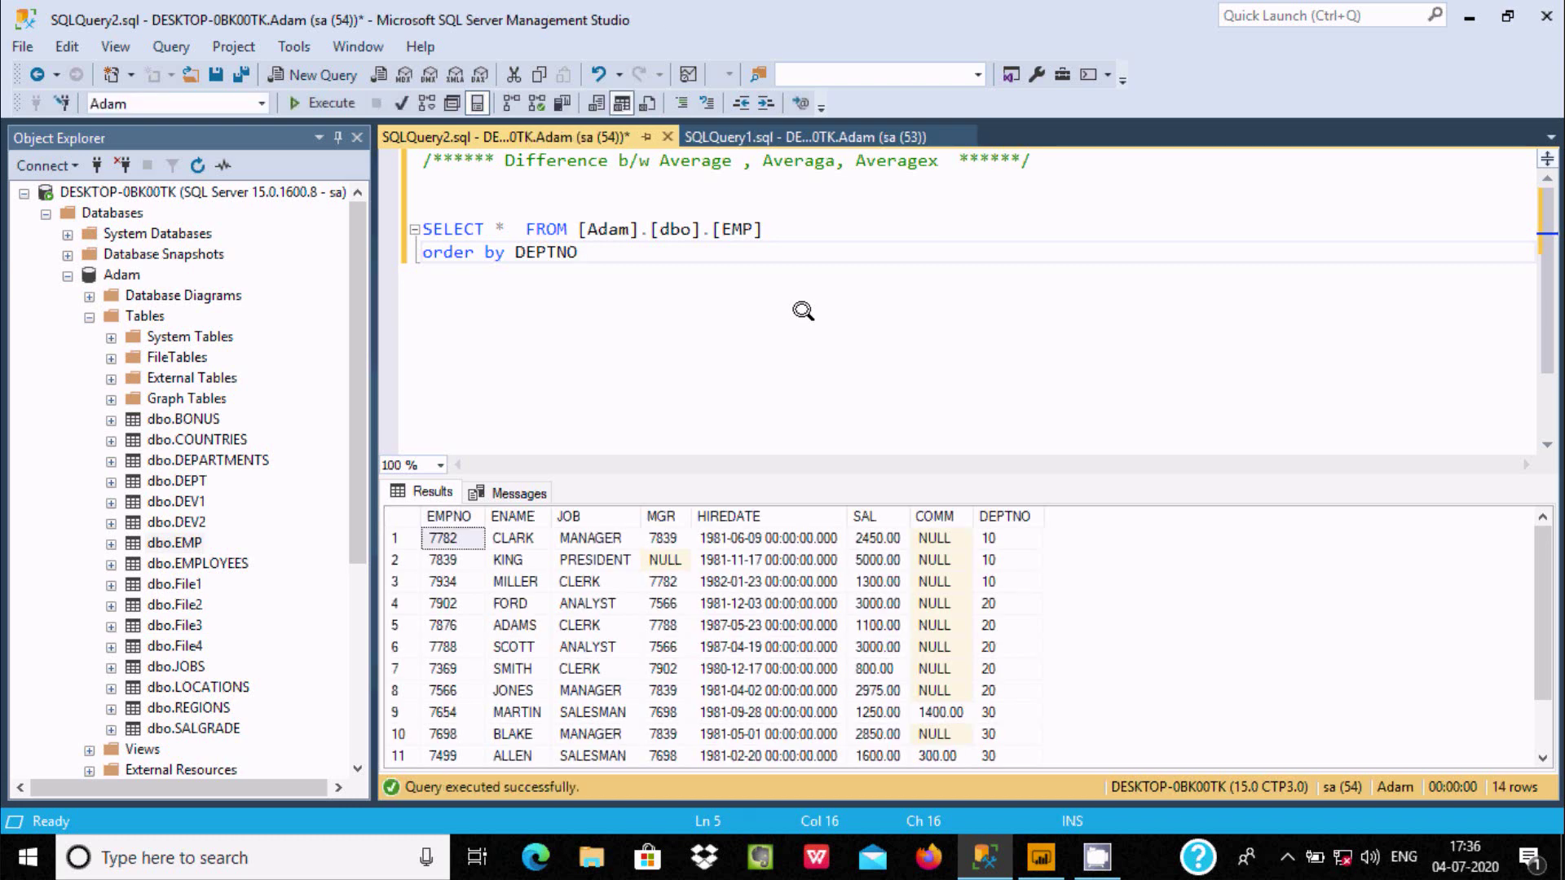
# Examine the SAL values for departments 10, 20 and 30 in the query results against the Power BI card's averages.
pyautogui.scroll(-1, 1534, 560)
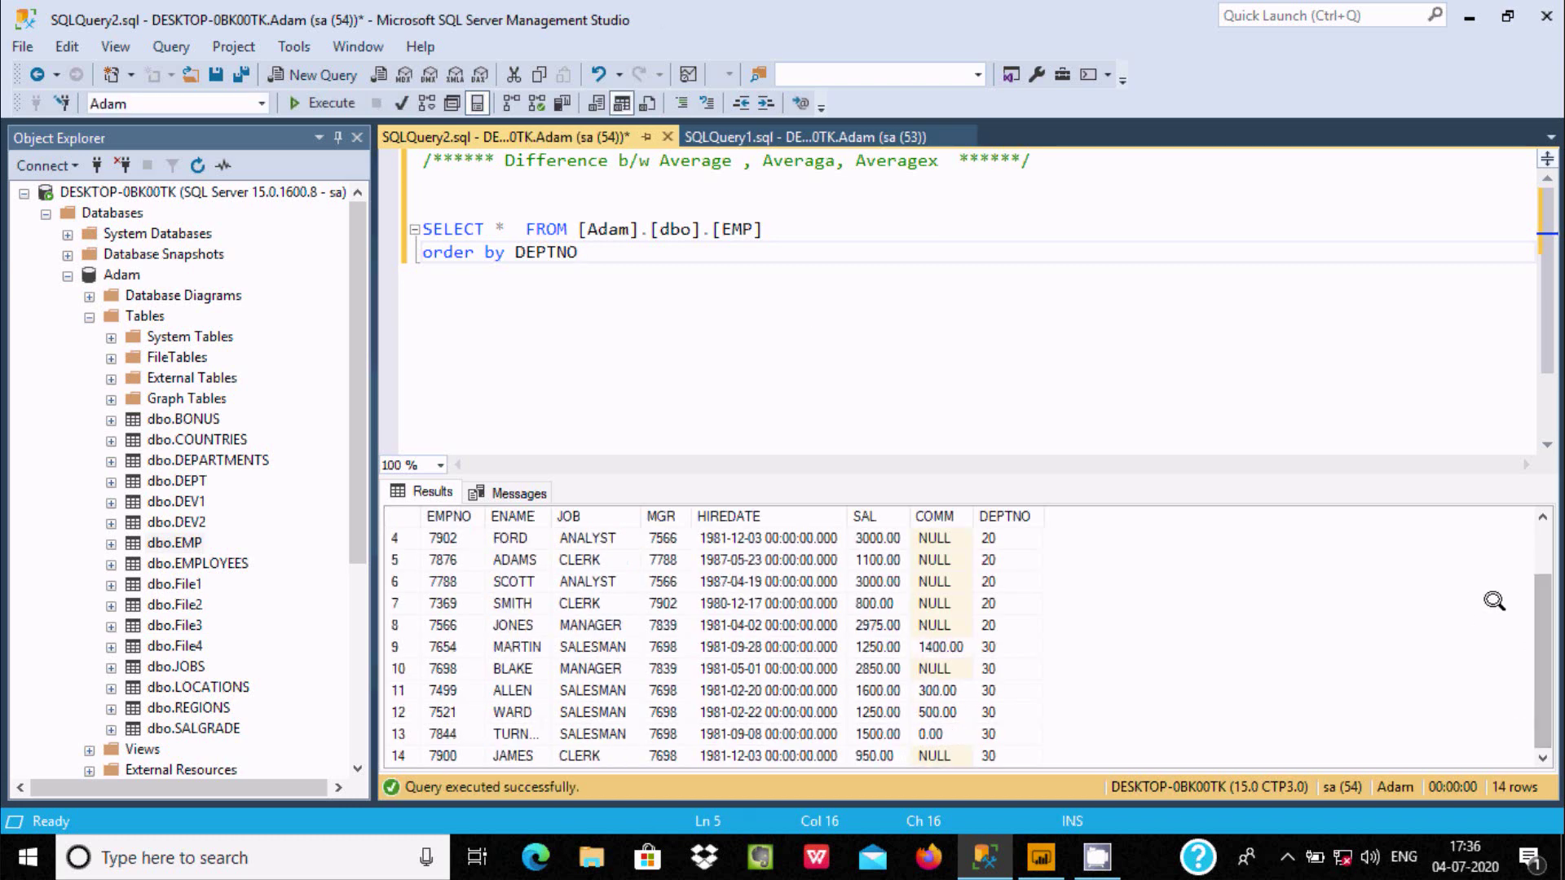
pyautogui.scroll(1, 1490, 609)
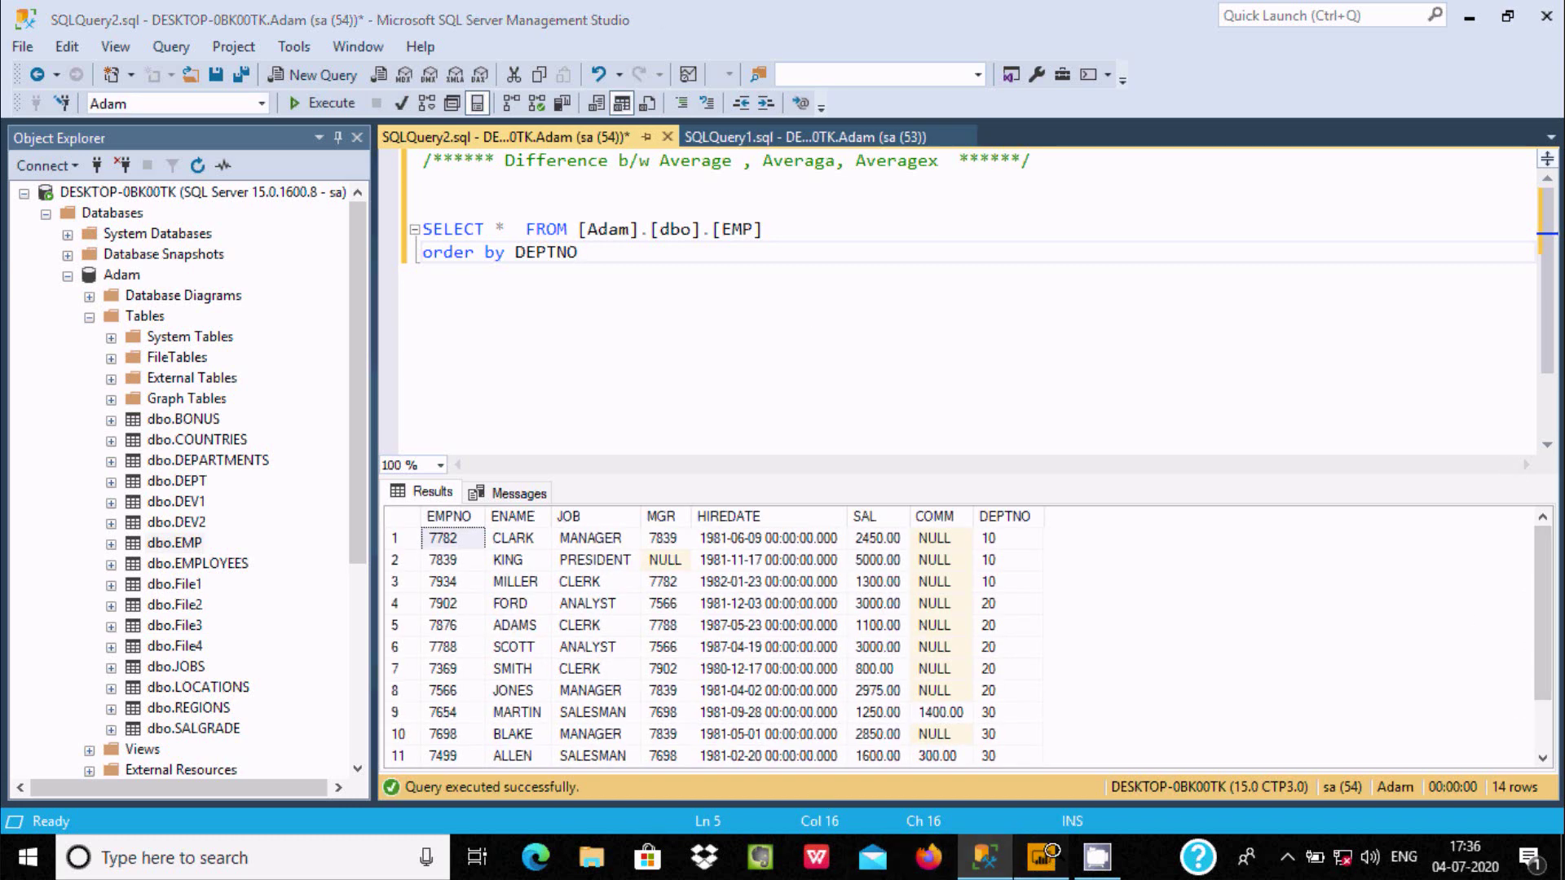
pyautogui.click(1041, 857)
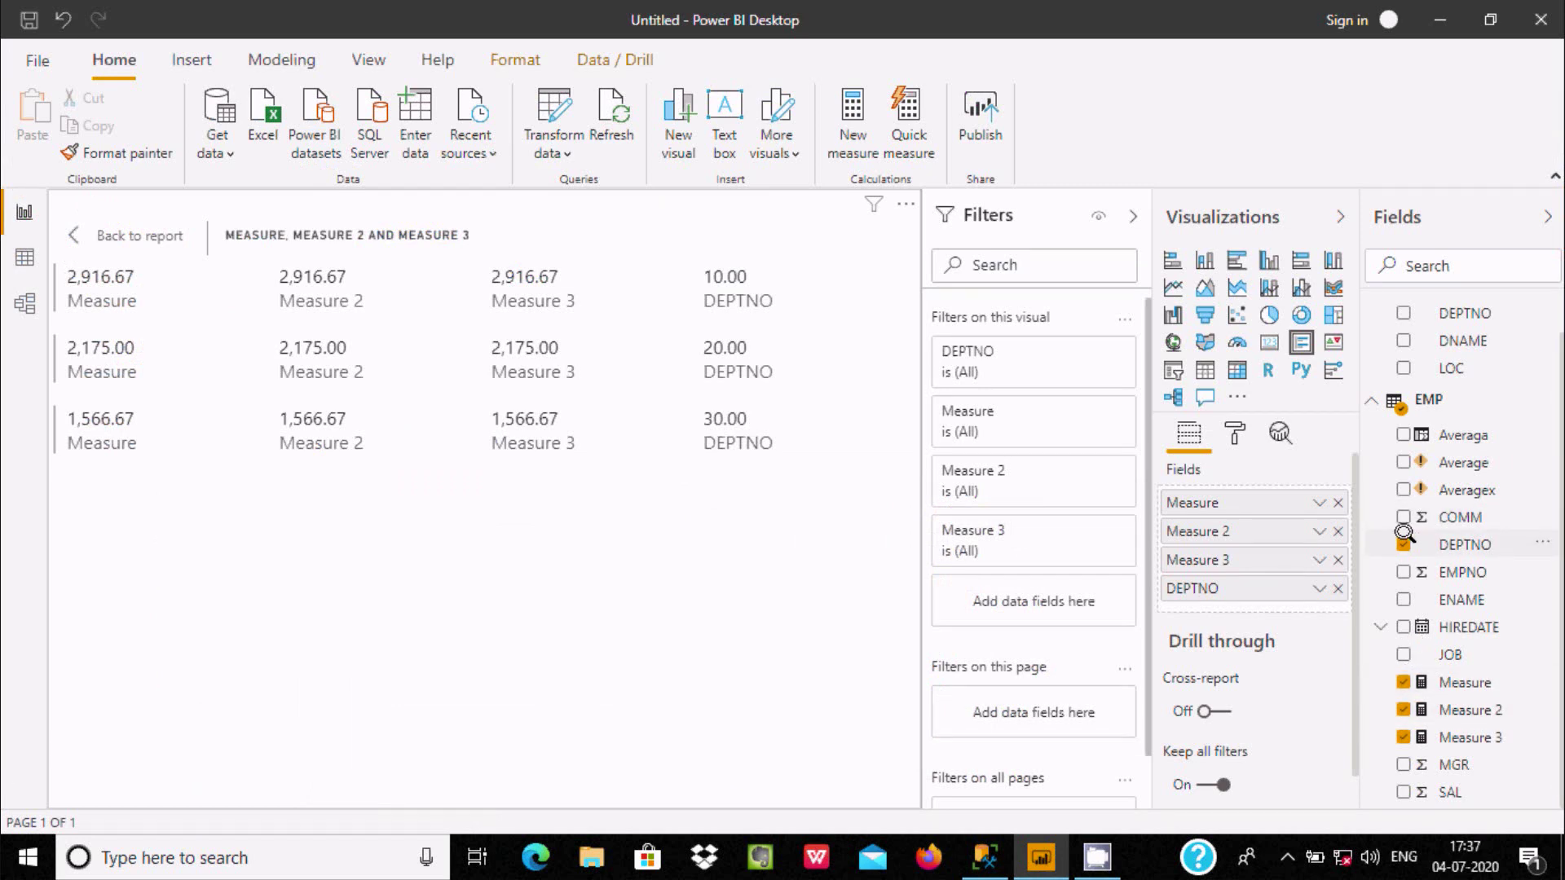
pyautogui.click(984, 858)
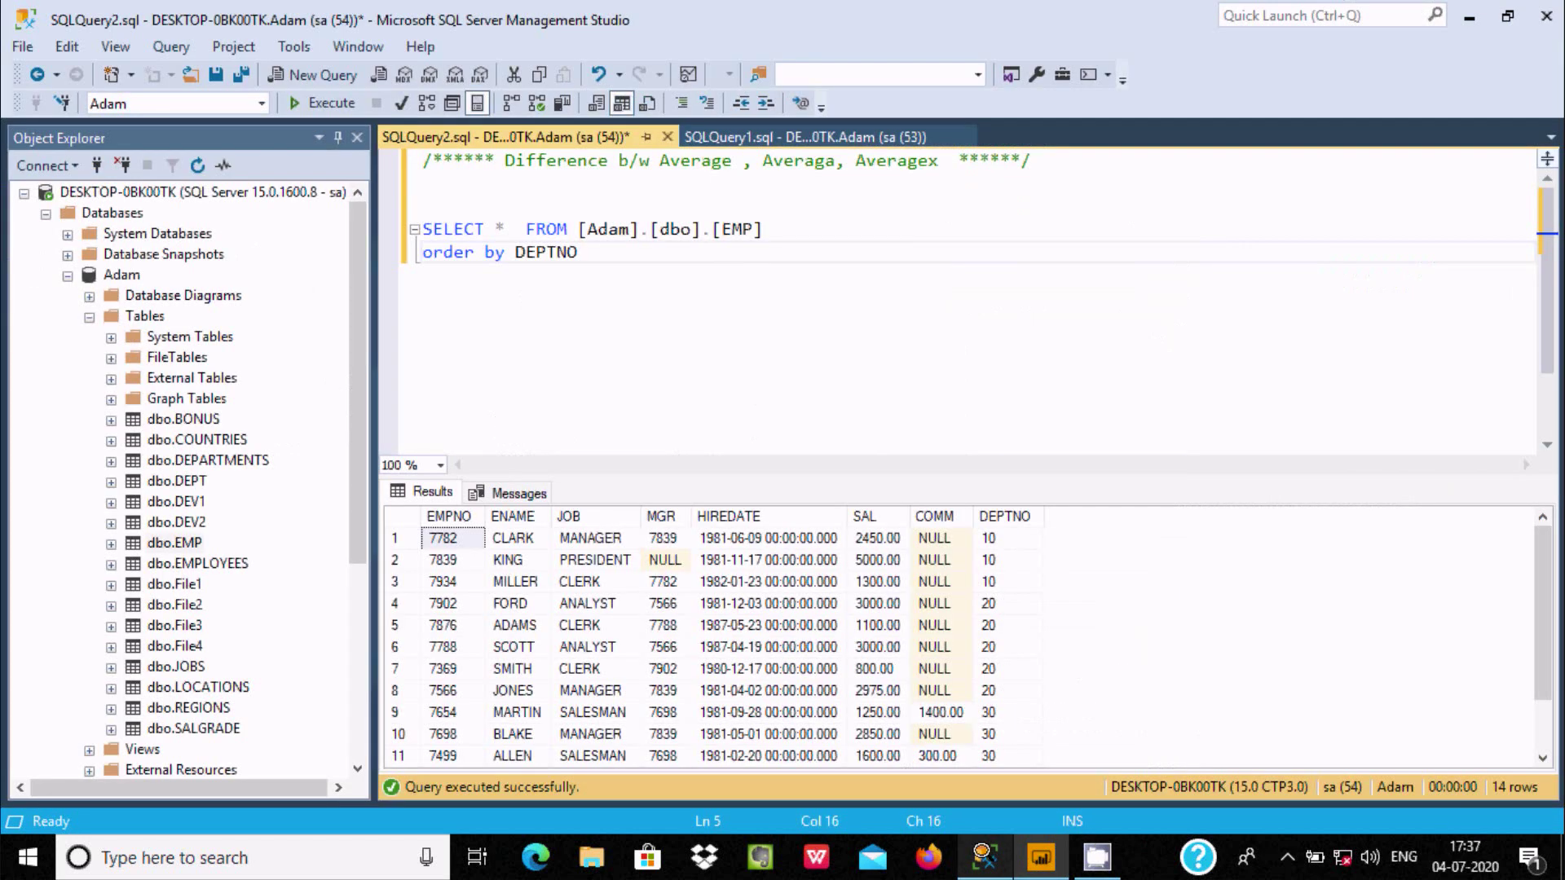
pyautogui.click(988, 579)
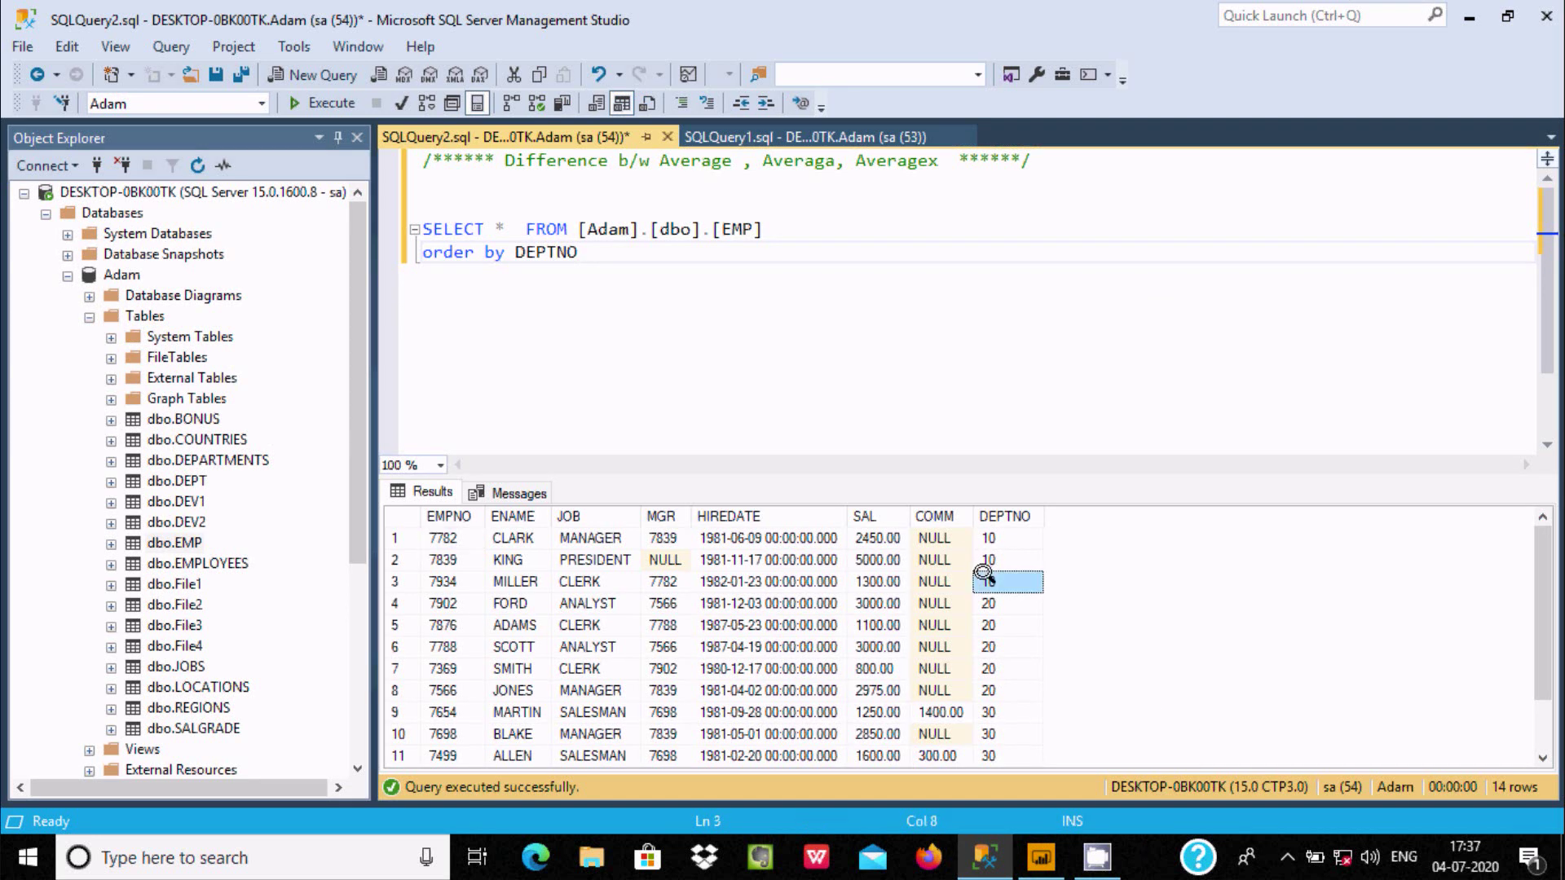
pyautogui.click(862, 574)
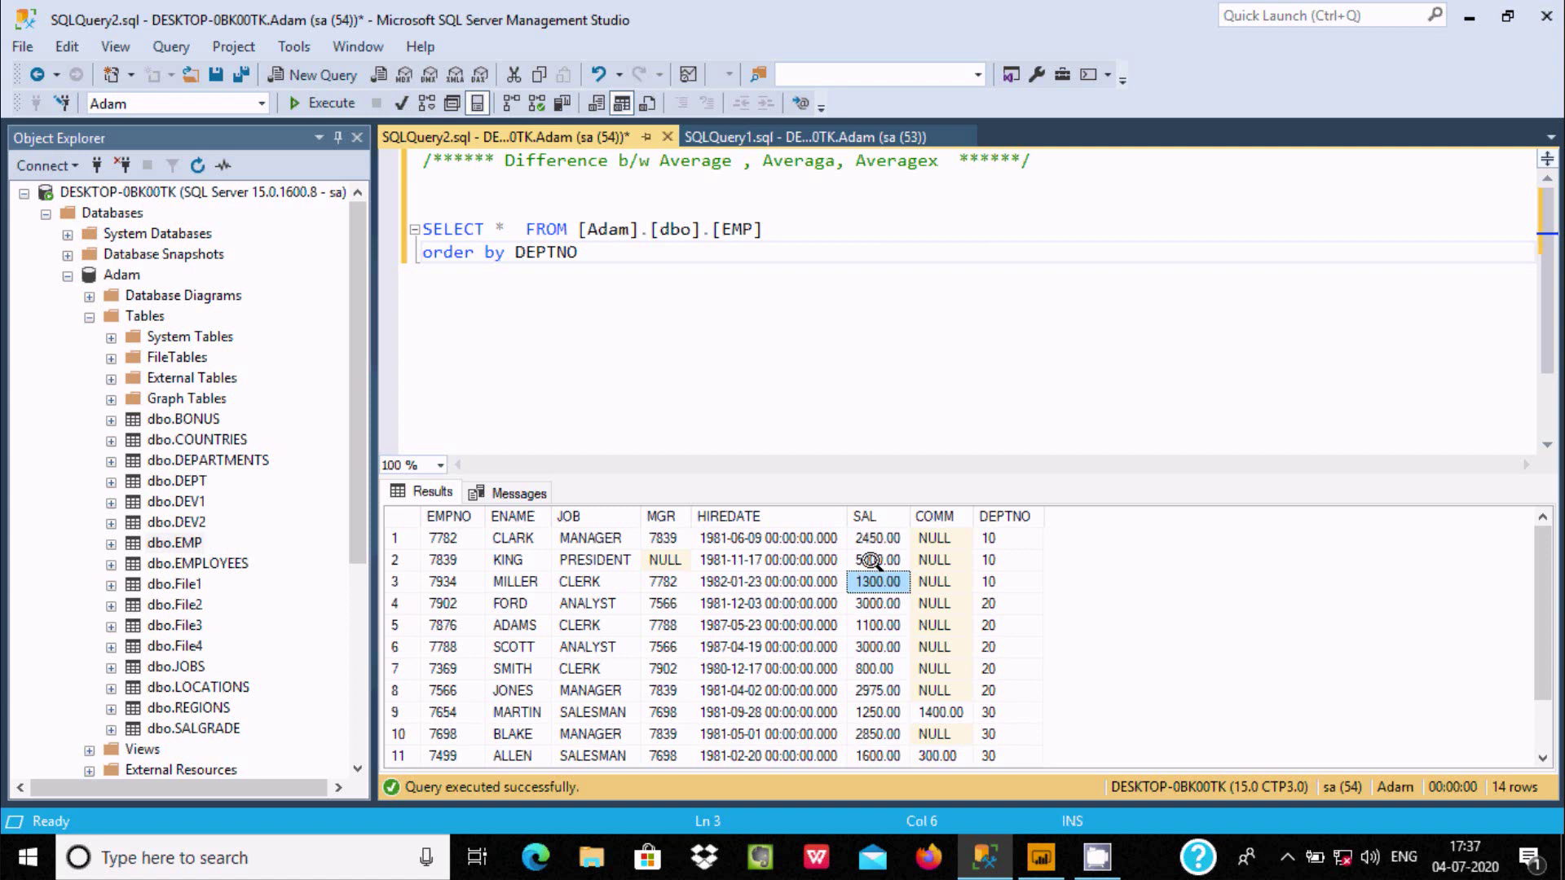
pyautogui.click(879, 603)
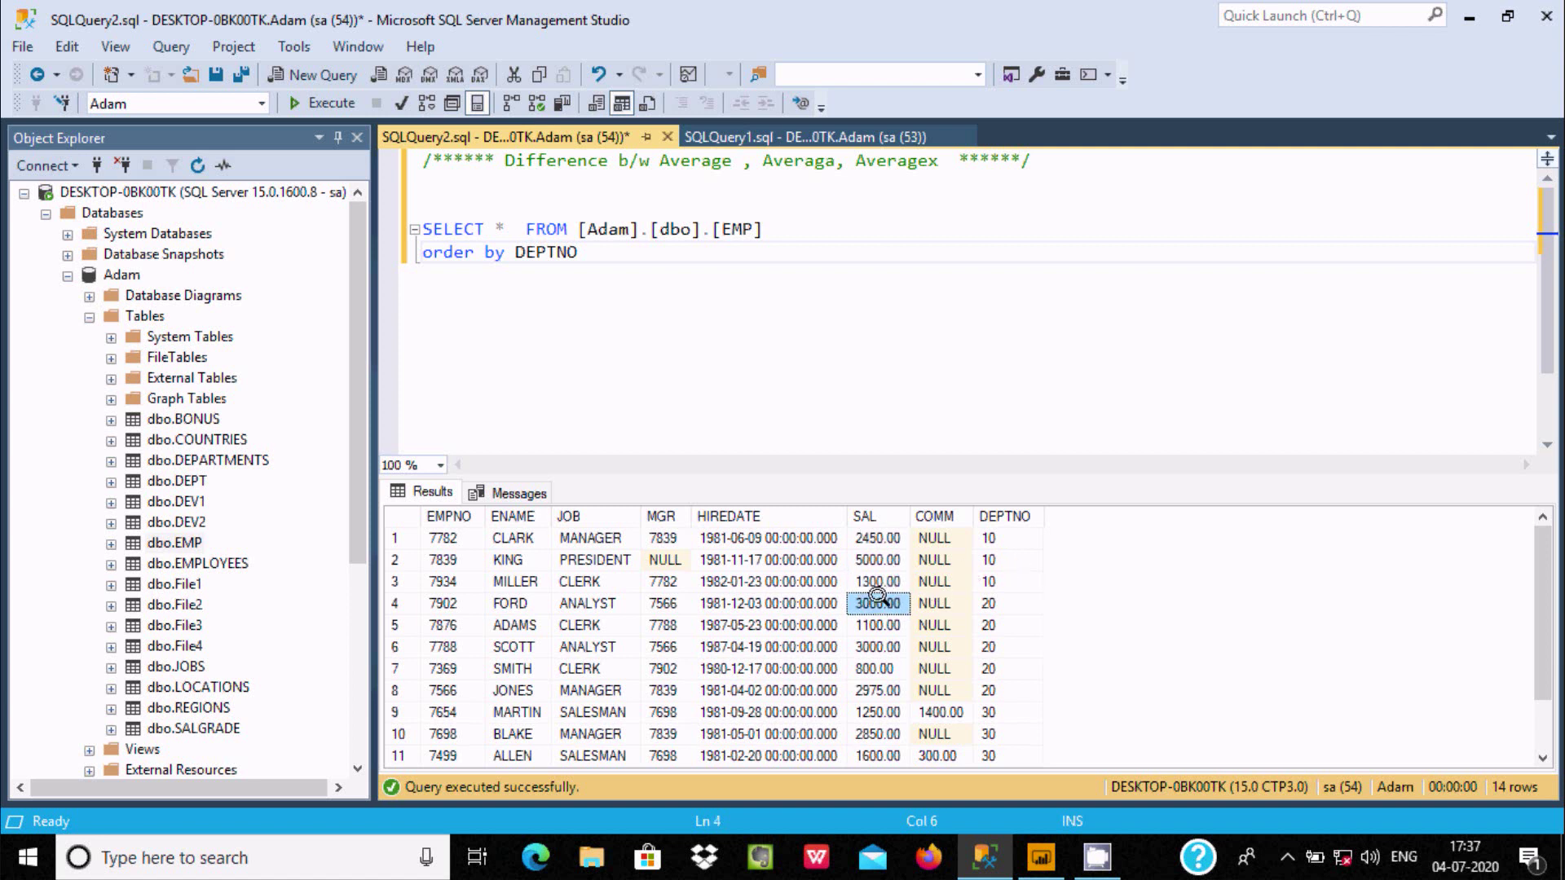
pyautogui.click(982, 602)
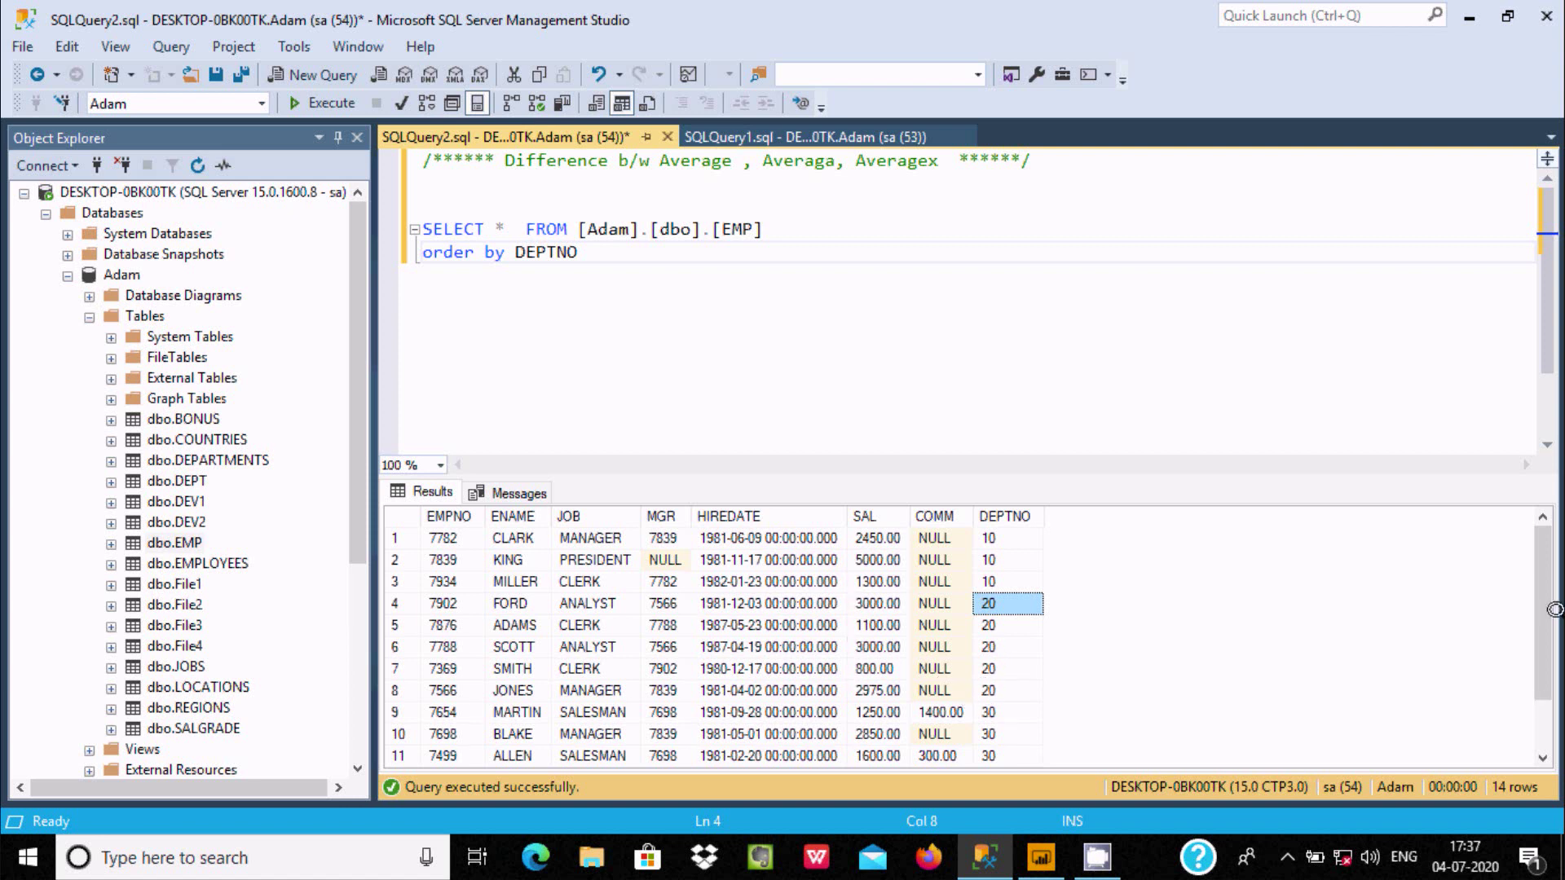
pyautogui.scroll(-1, 1545, 612)
pyautogui.click(979, 667)
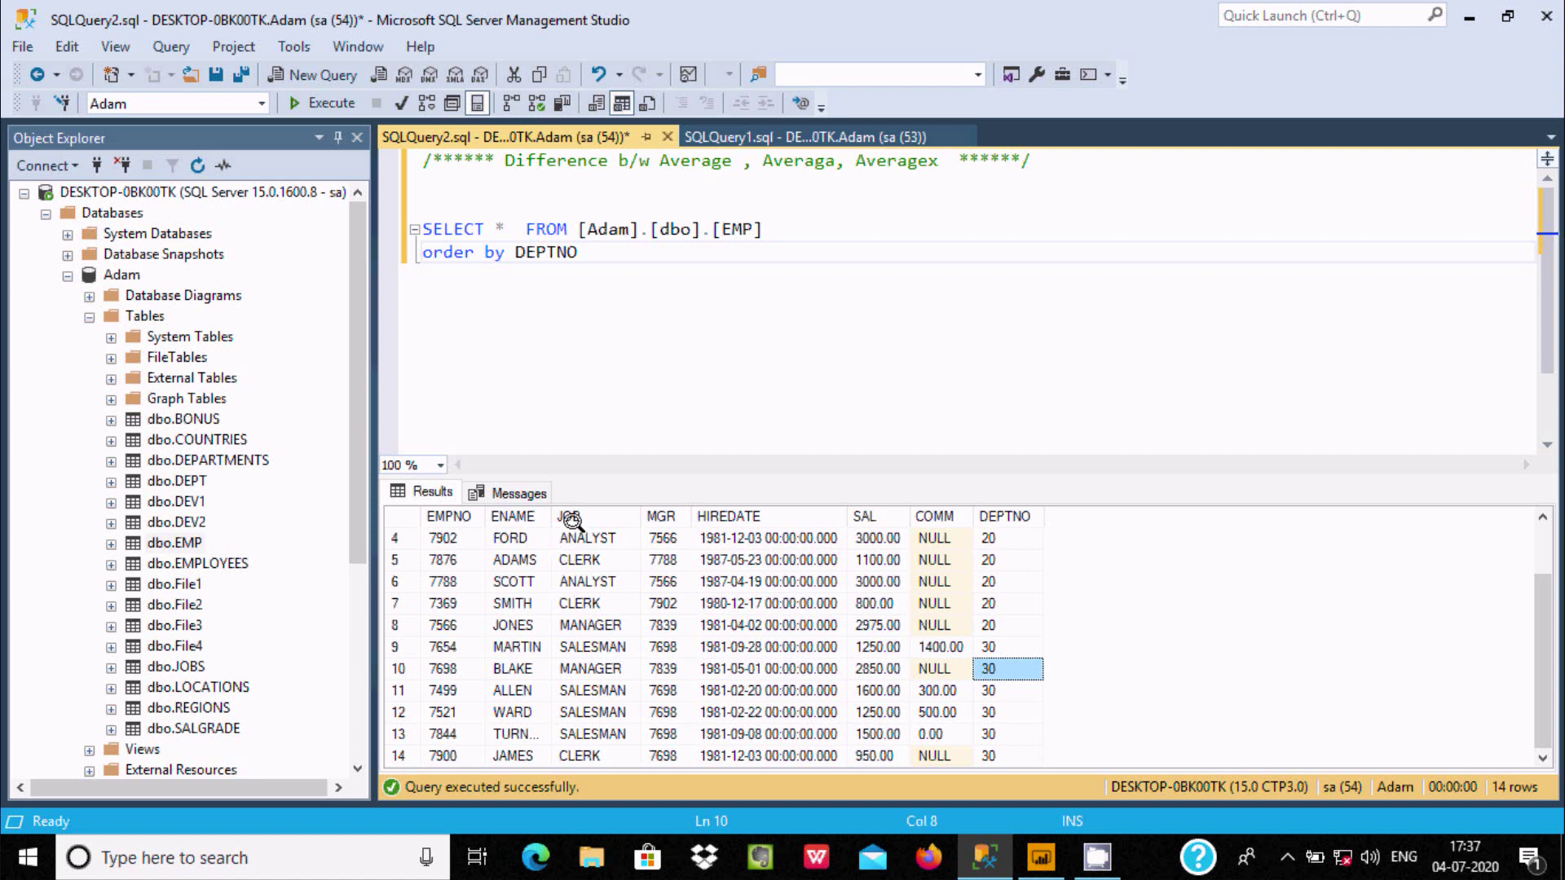
# Change the EMP query's sort to order by JOB and execute it.
pyautogui.click(576, 232)
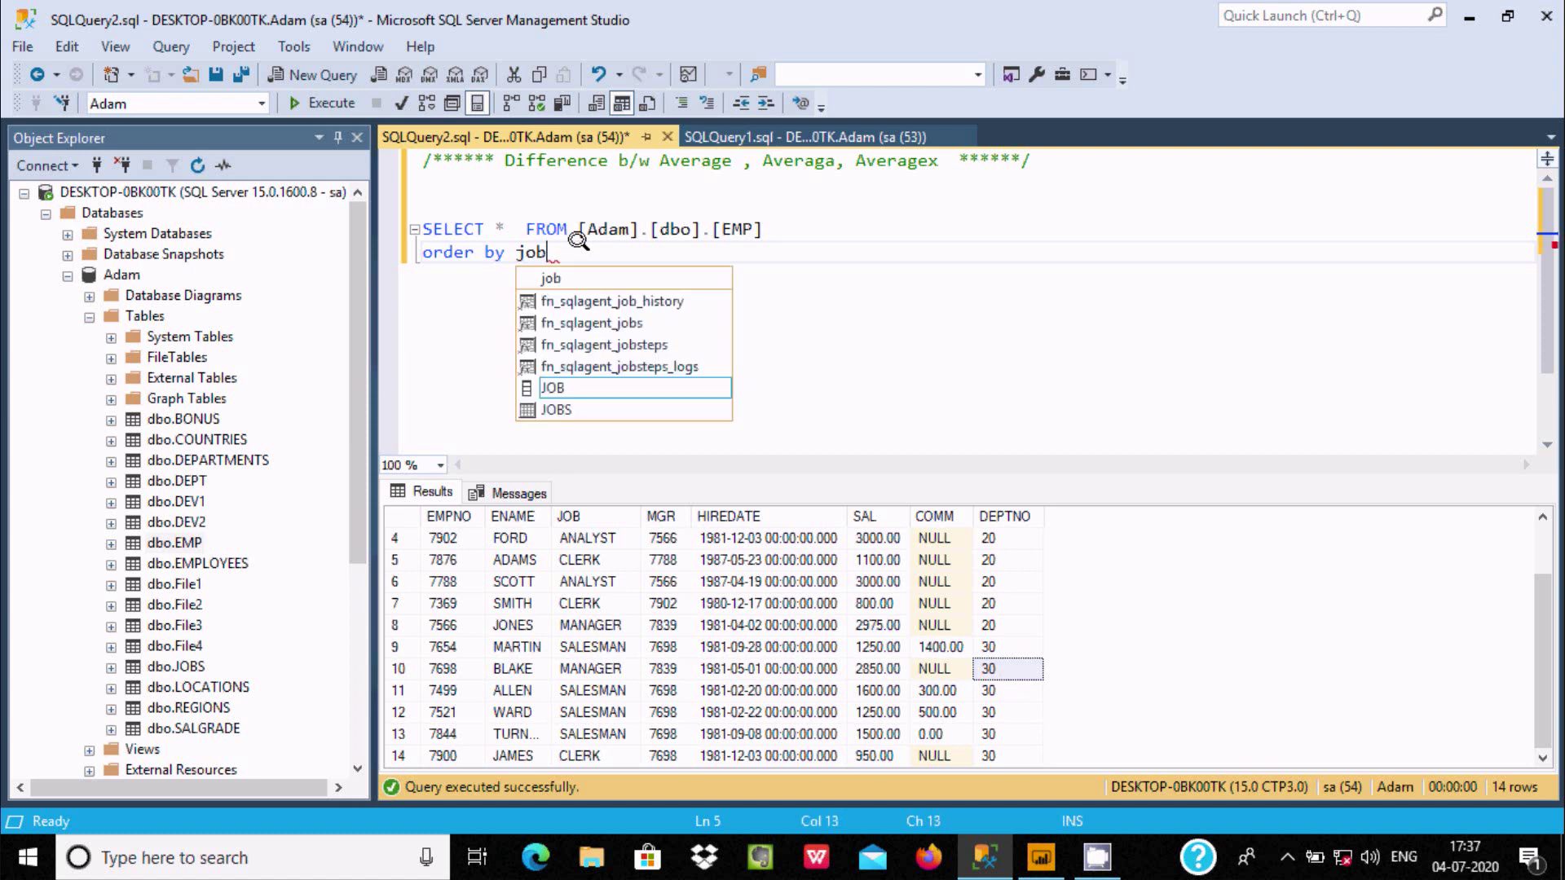
pyautogui.doubleClick(563, 380)
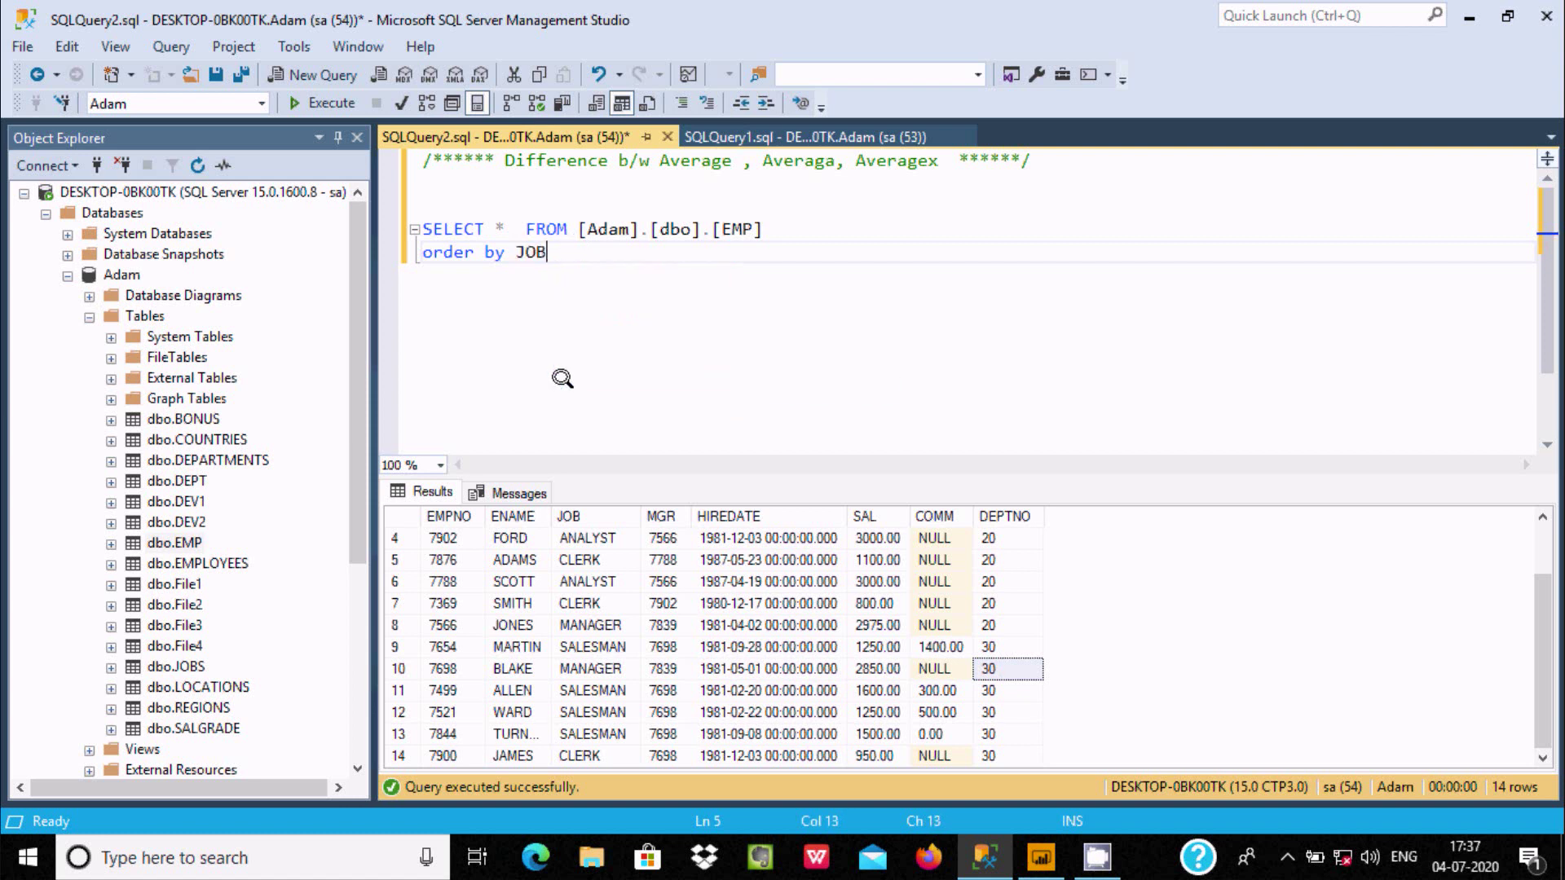
pyautogui.click(324, 103)
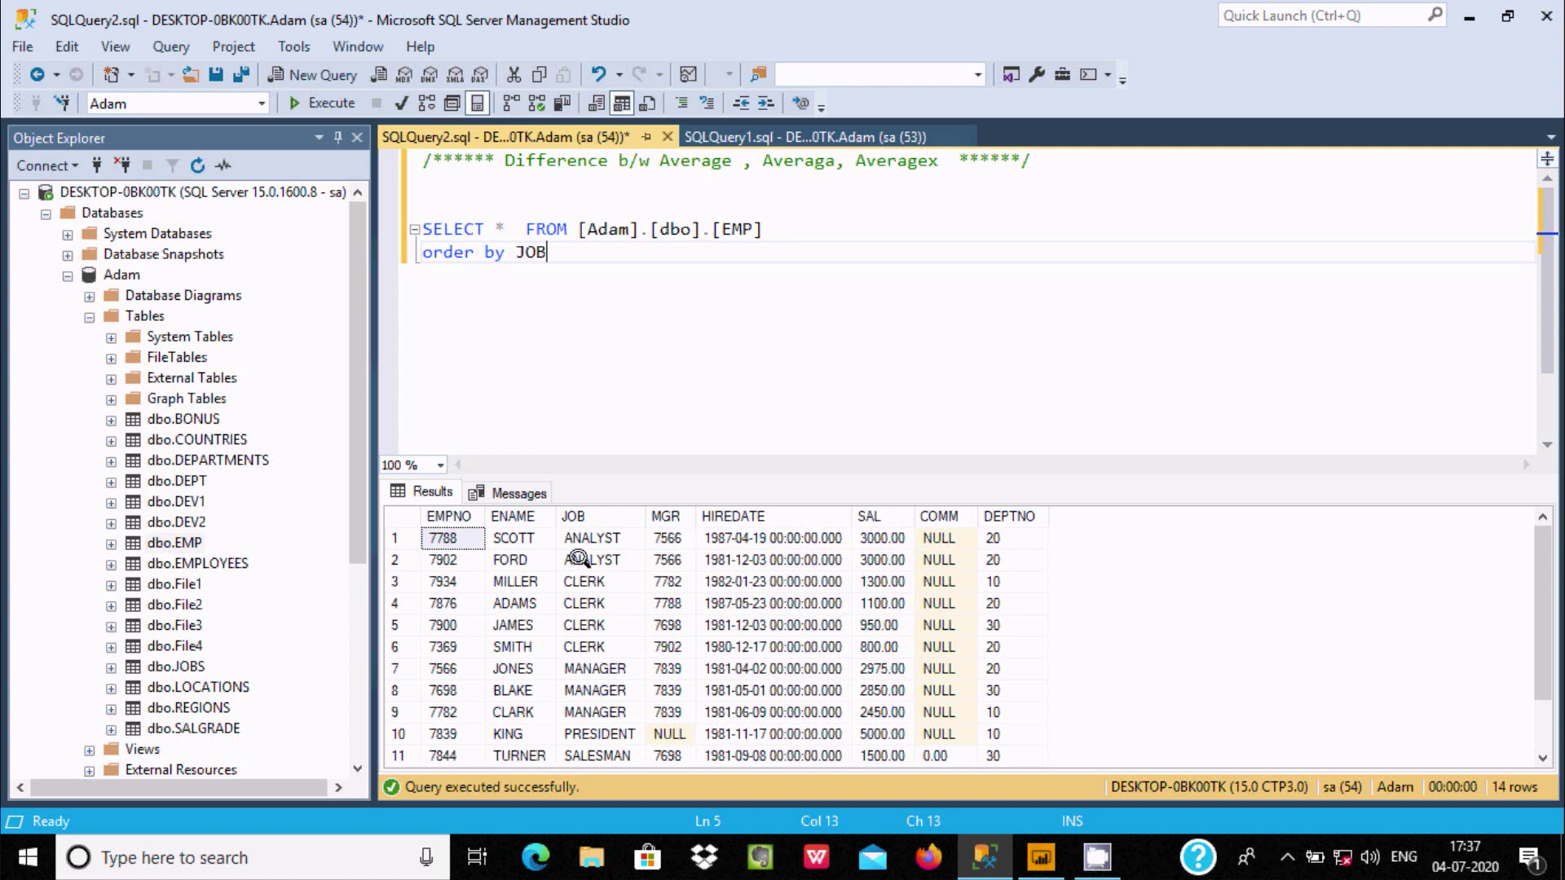
# Examine the CLERK rows in the query results sorted by job.
pyautogui.click(584, 600)
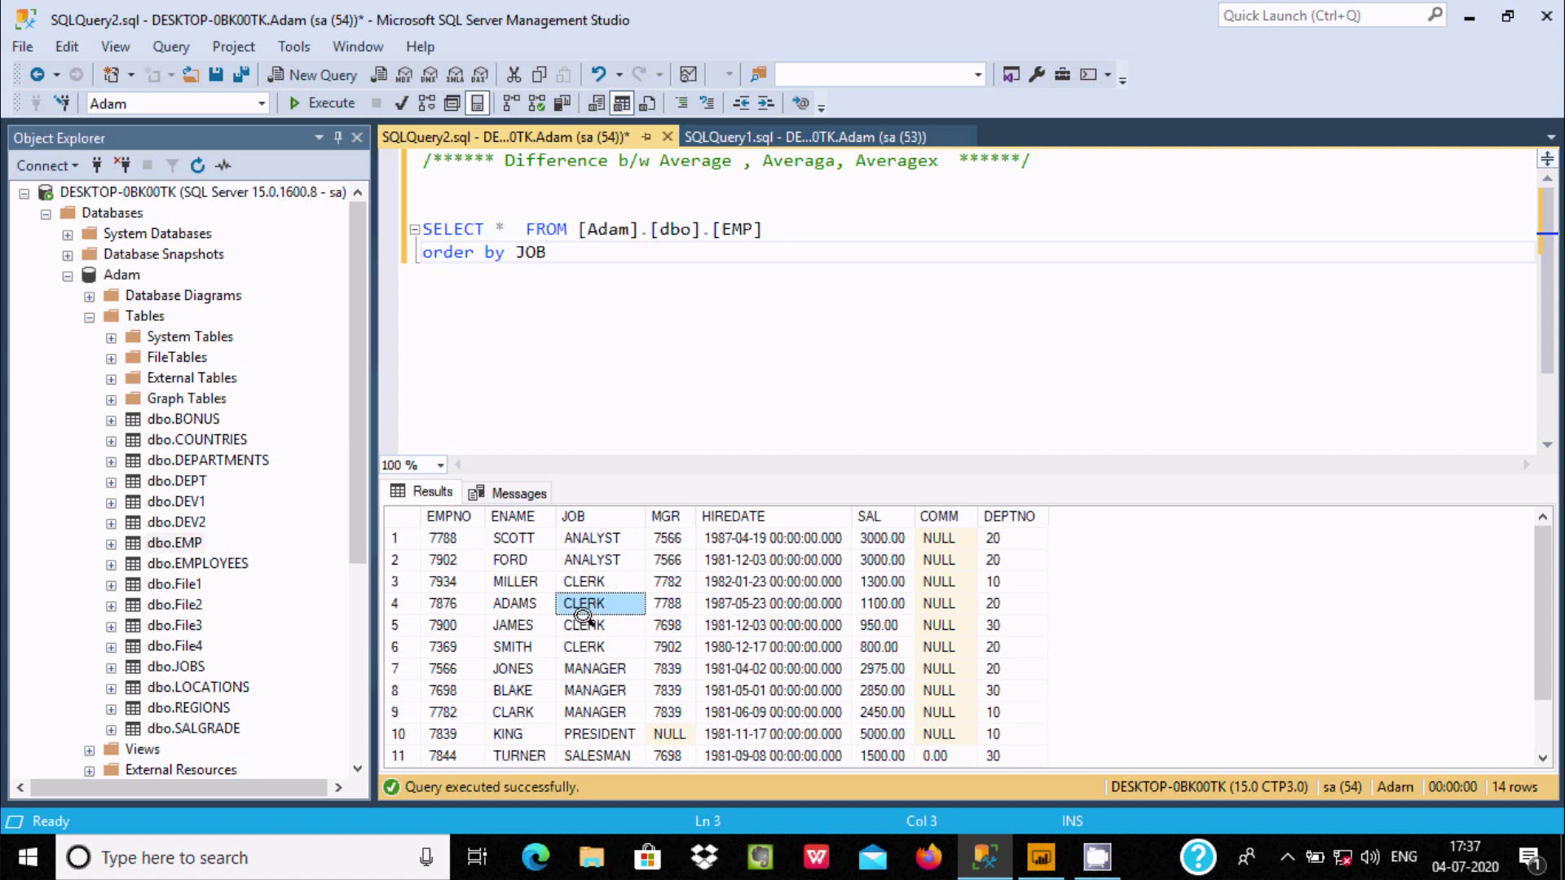
pyautogui.press('Down')
pyautogui.press('Down')
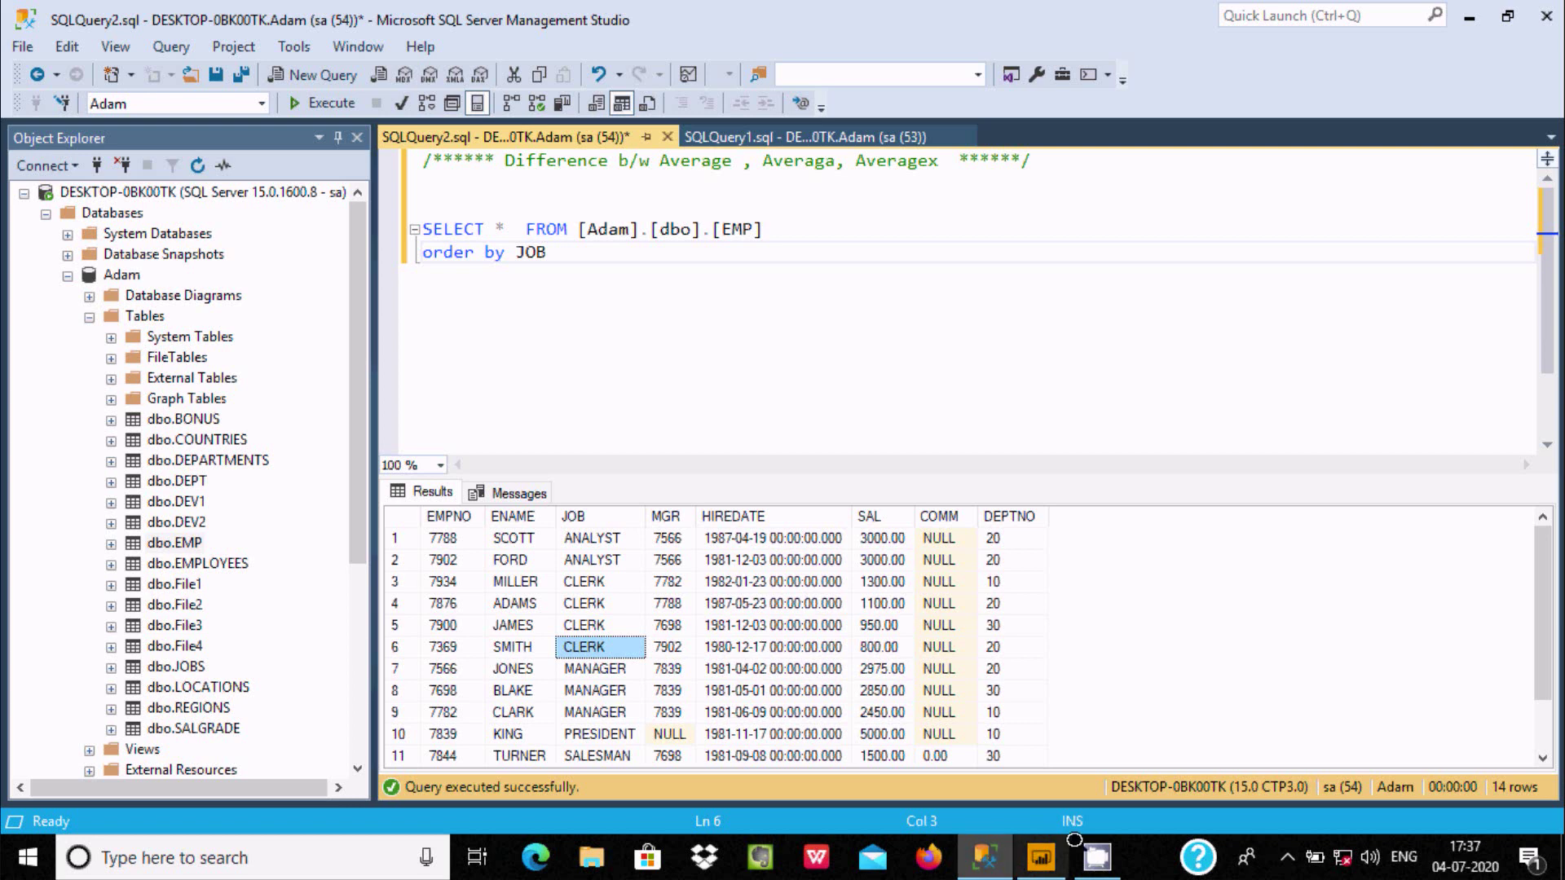
# Switch to Power BI Desktop and replace the DEPTNO field in the multi-row card with the EMP table's JOB field.
pyautogui.click(1041, 857)
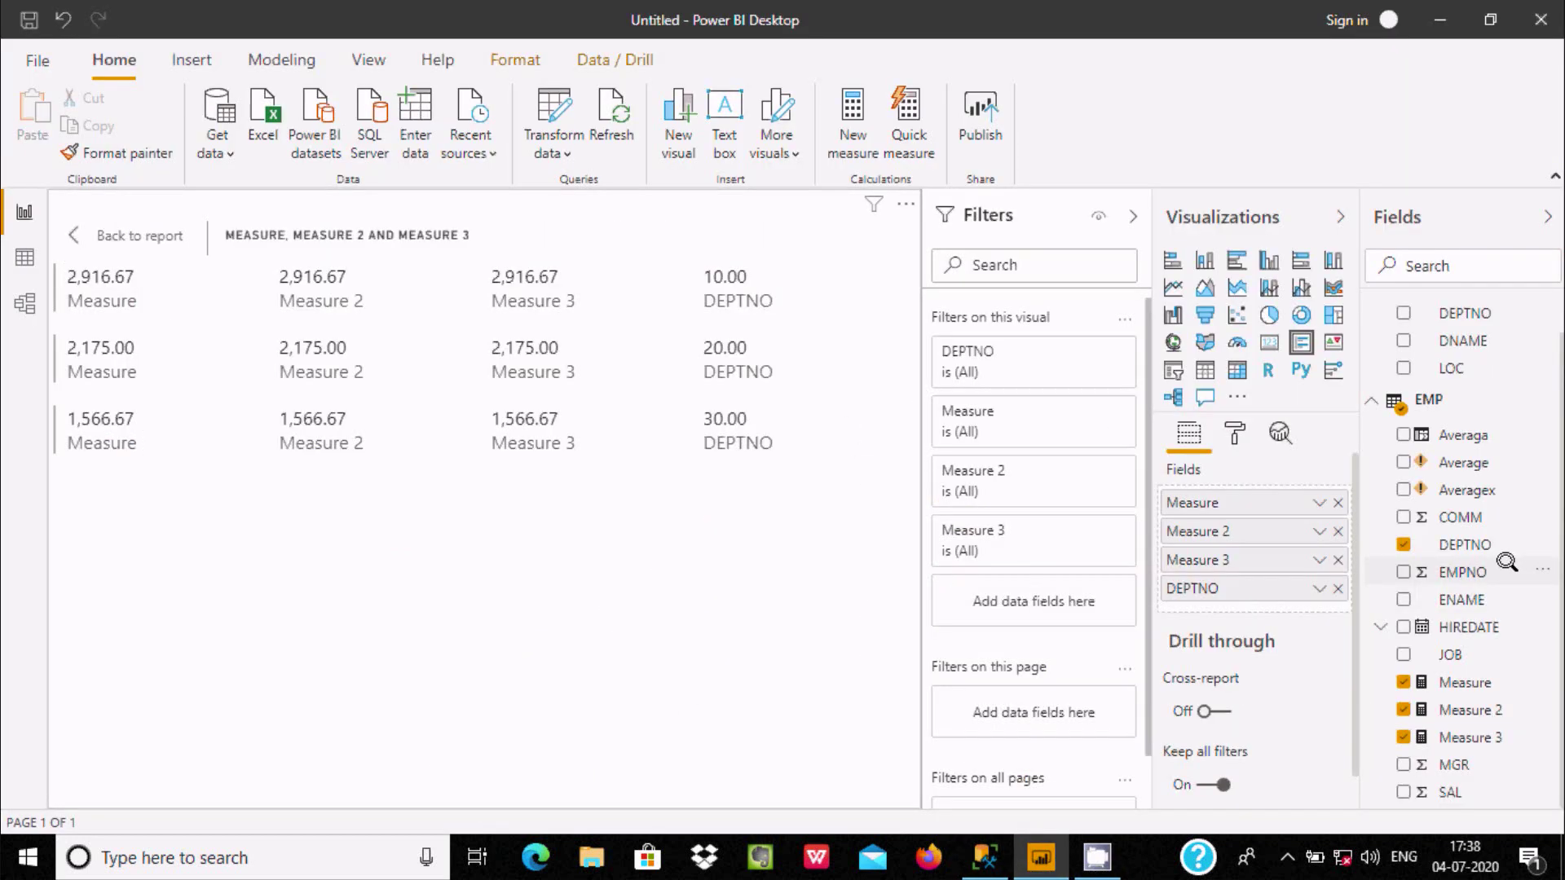
pyautogui.click(1429, 551)
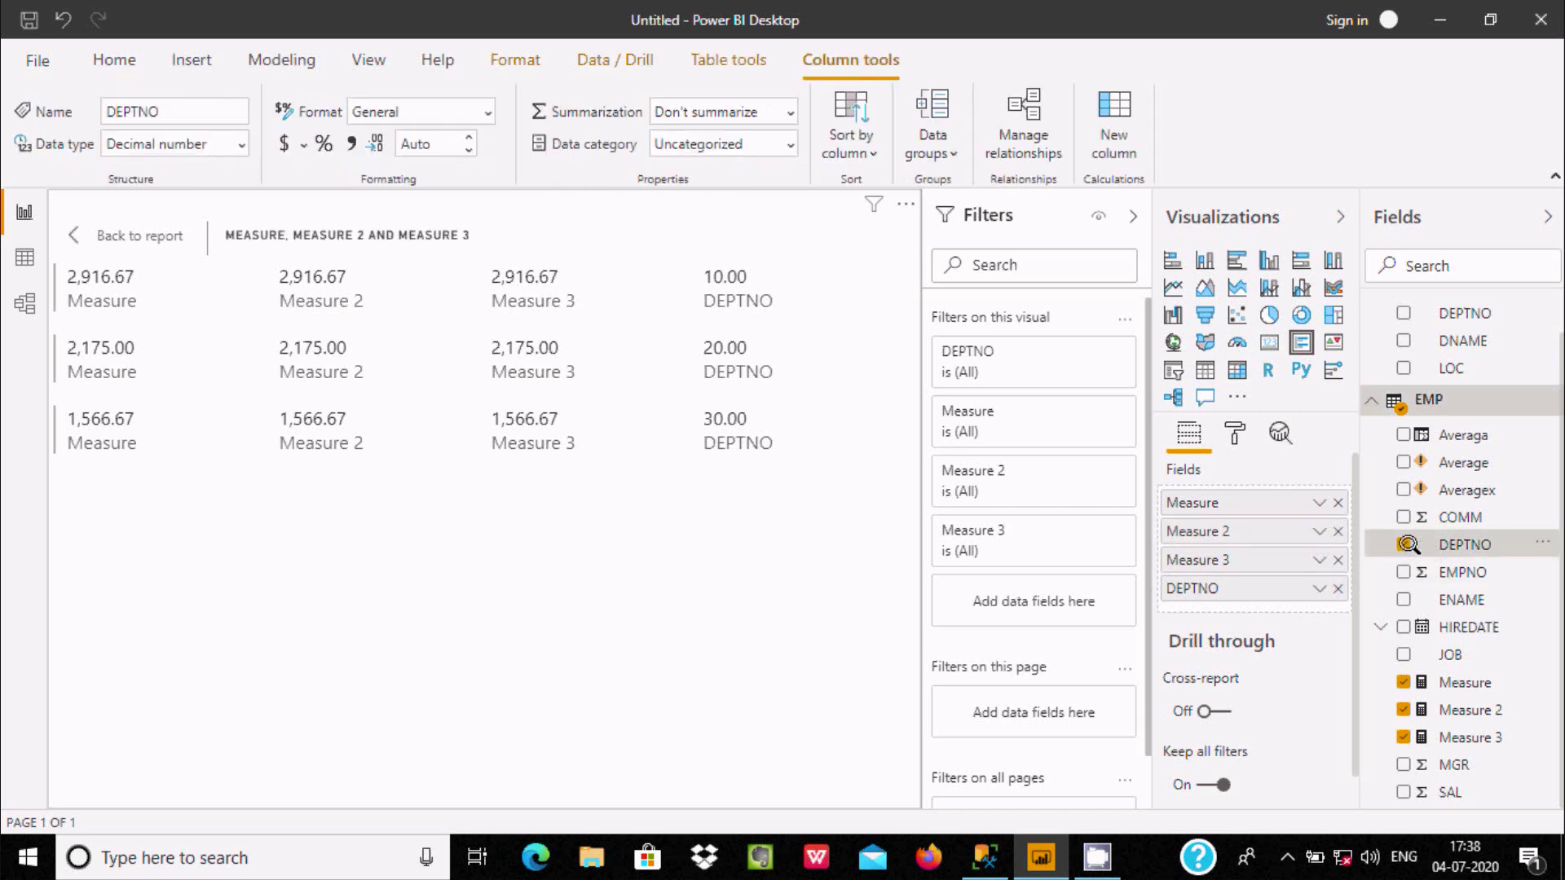
pyautogui.click(1403, 543)
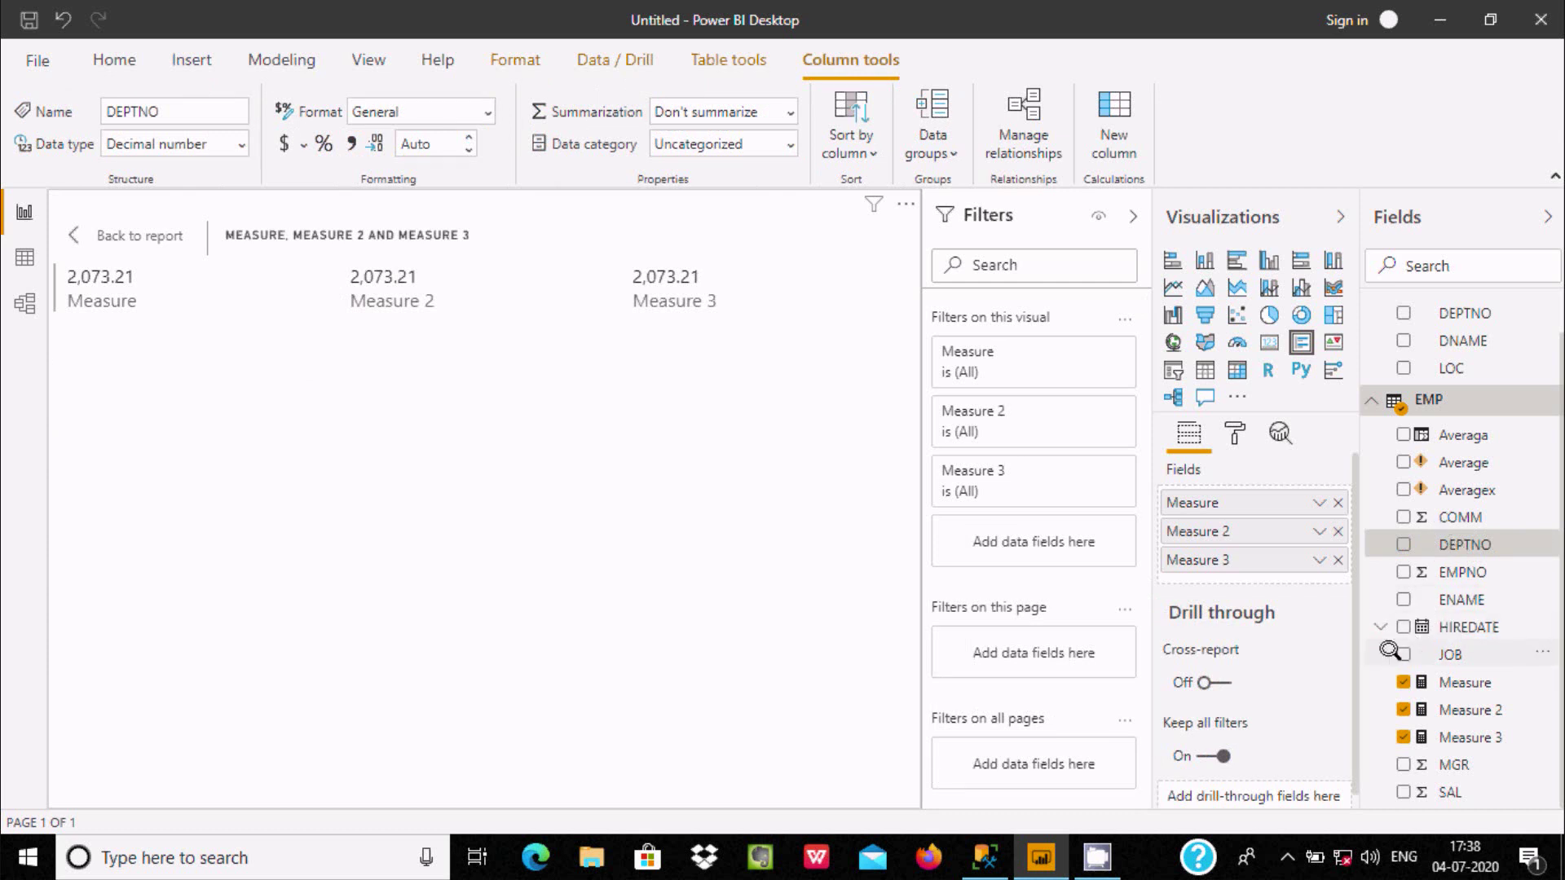
pyautogui.click(1450, 652)
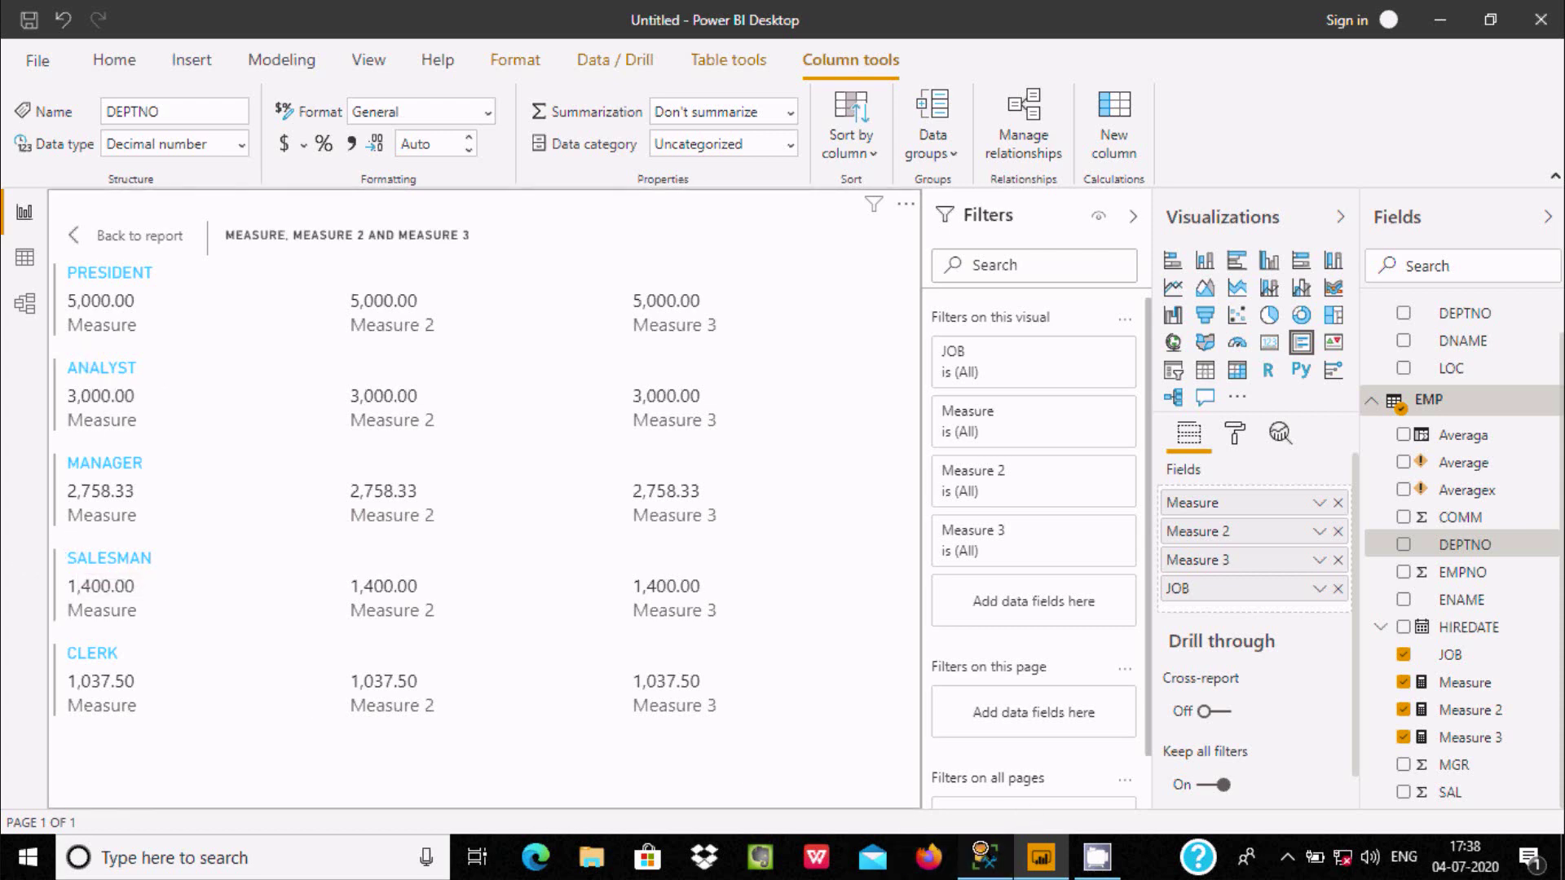
# Switch to SQL Server Management Studio to check the SAL values per job against the card's averages, and return to Power BI Desktop.
pyautogui.click(985, 857)
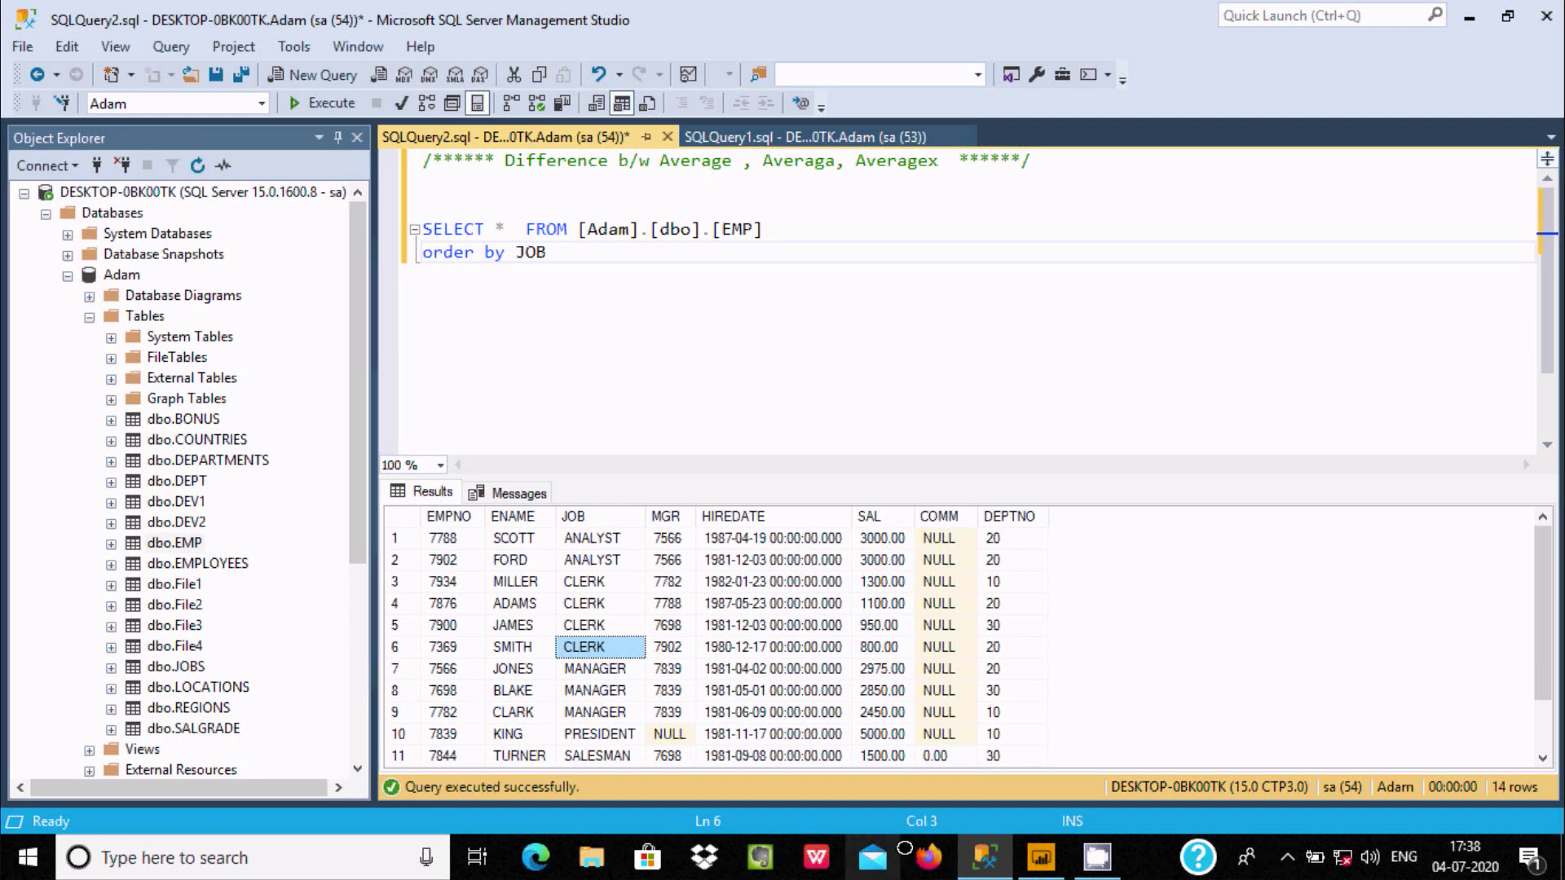
pyautogui.click(1041, 858)
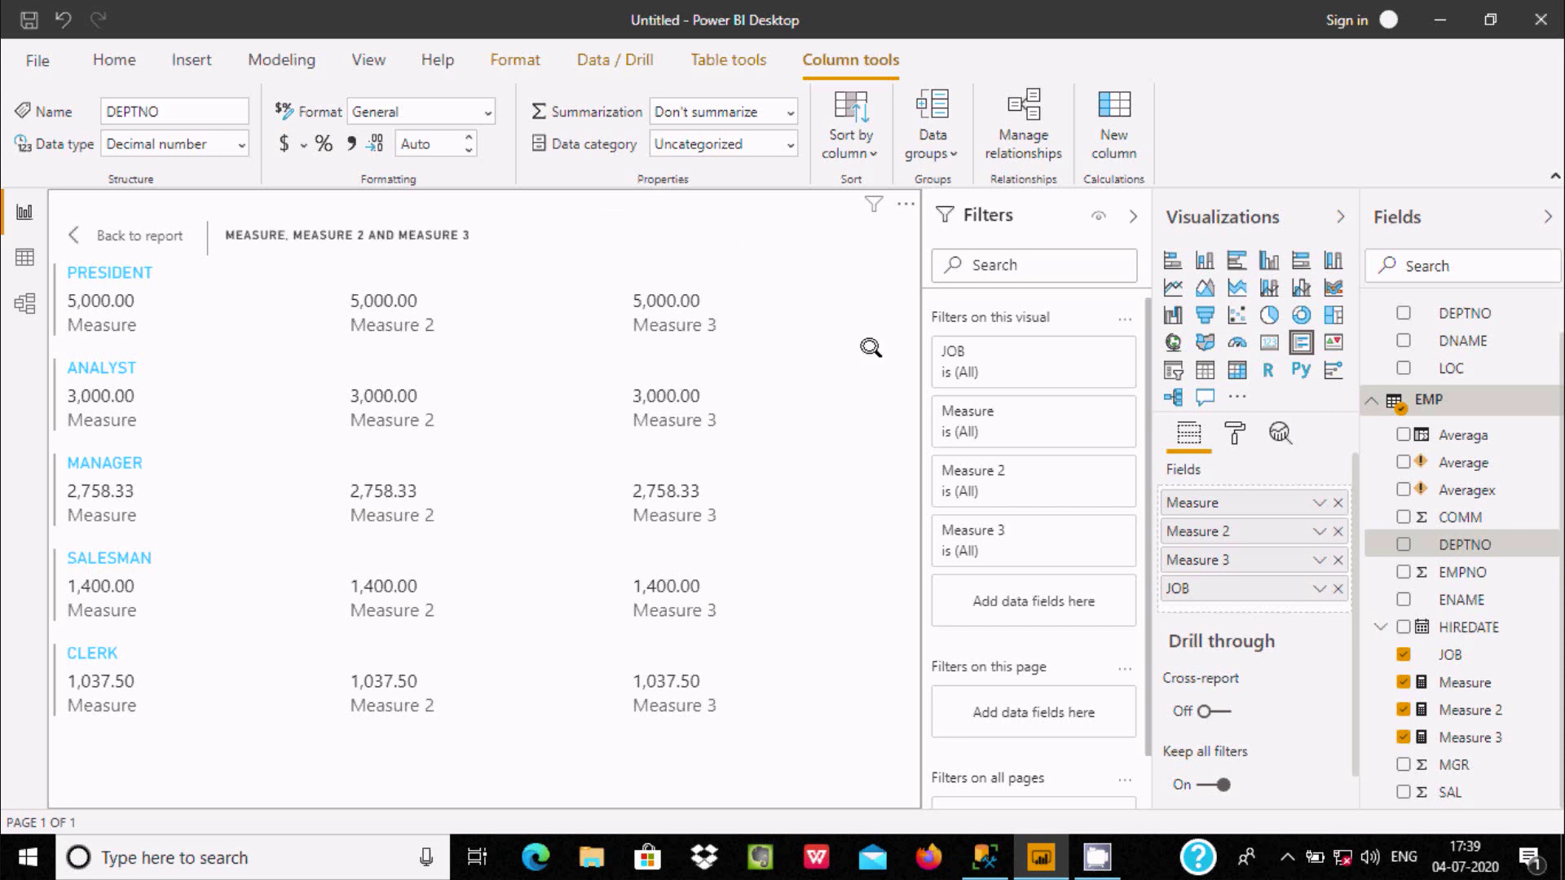
# Inspect the Averaga column's formula and view the EMP table's data with its Average, Averaga and Averagex columns.
pyautogui.click(1470, 434)
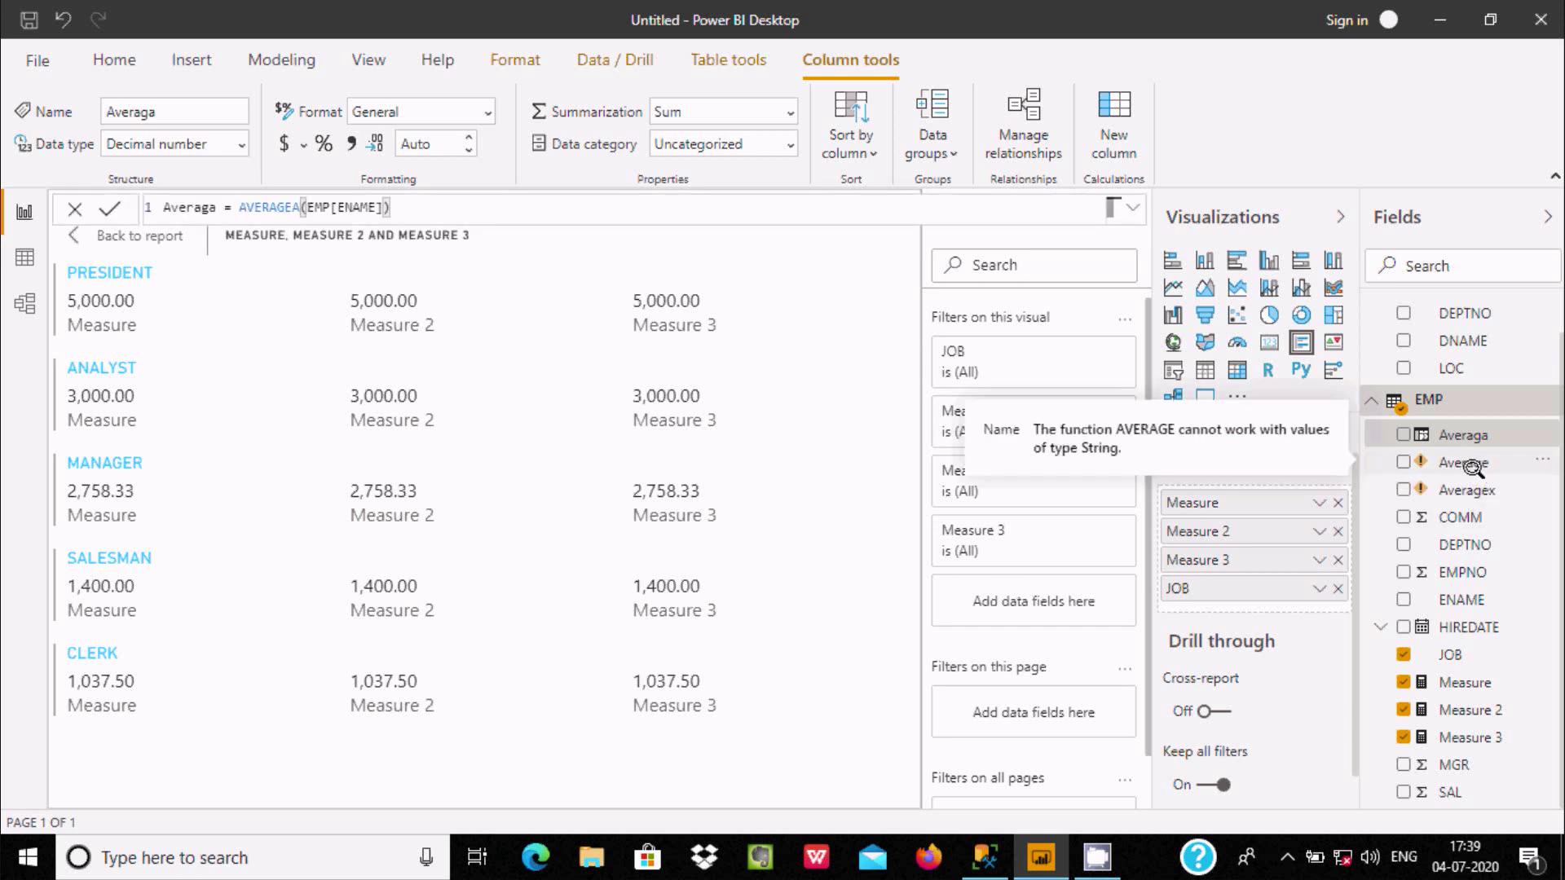
pyautogui.moveTo(1479, 476)
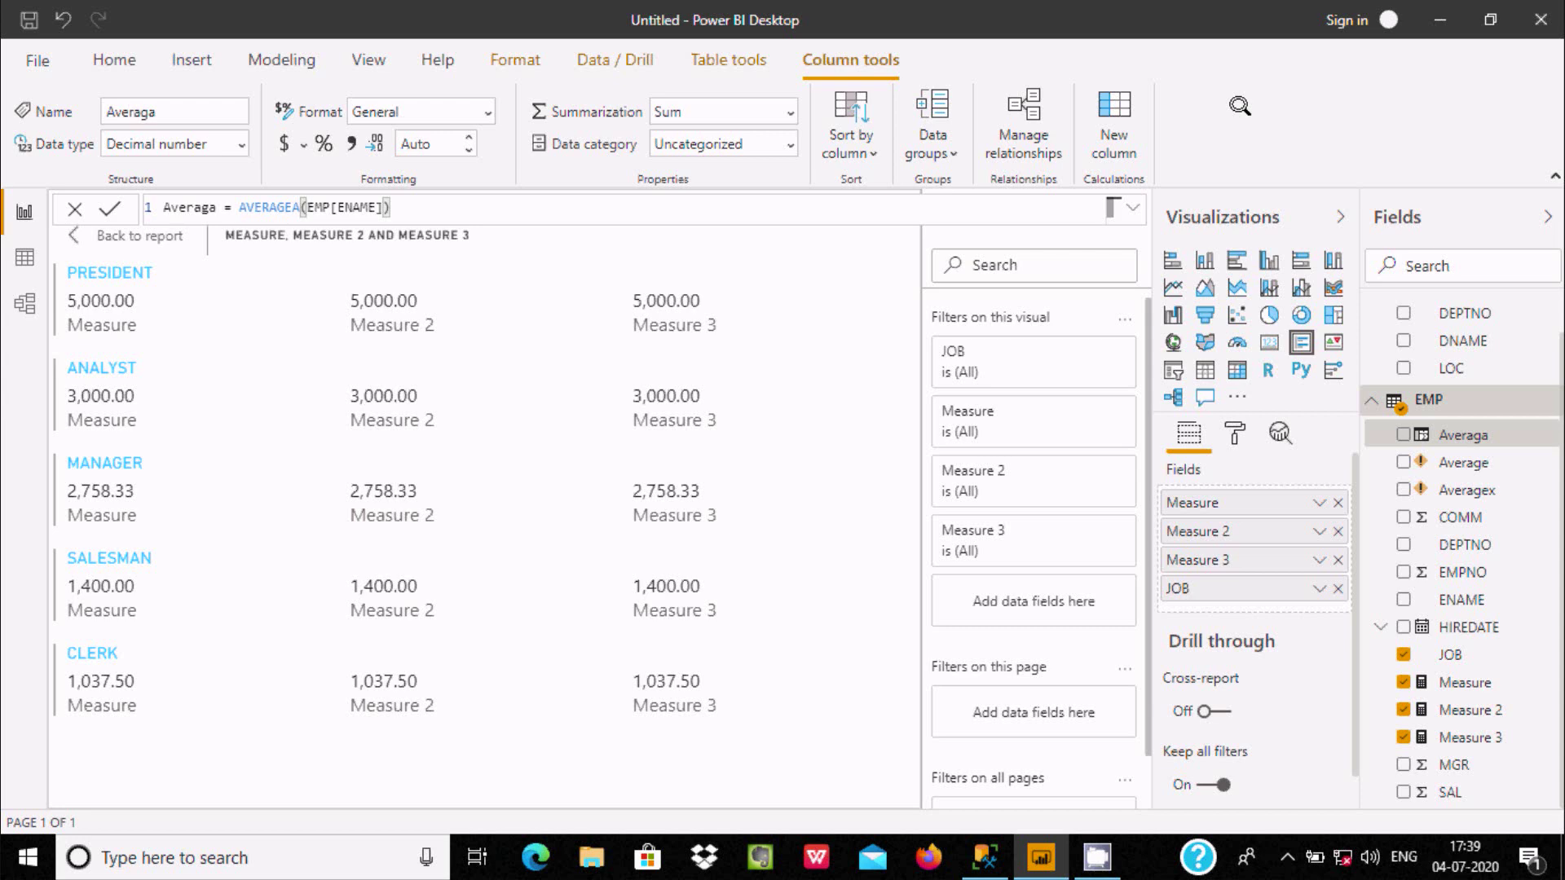
pyautogui.click(23, 253)
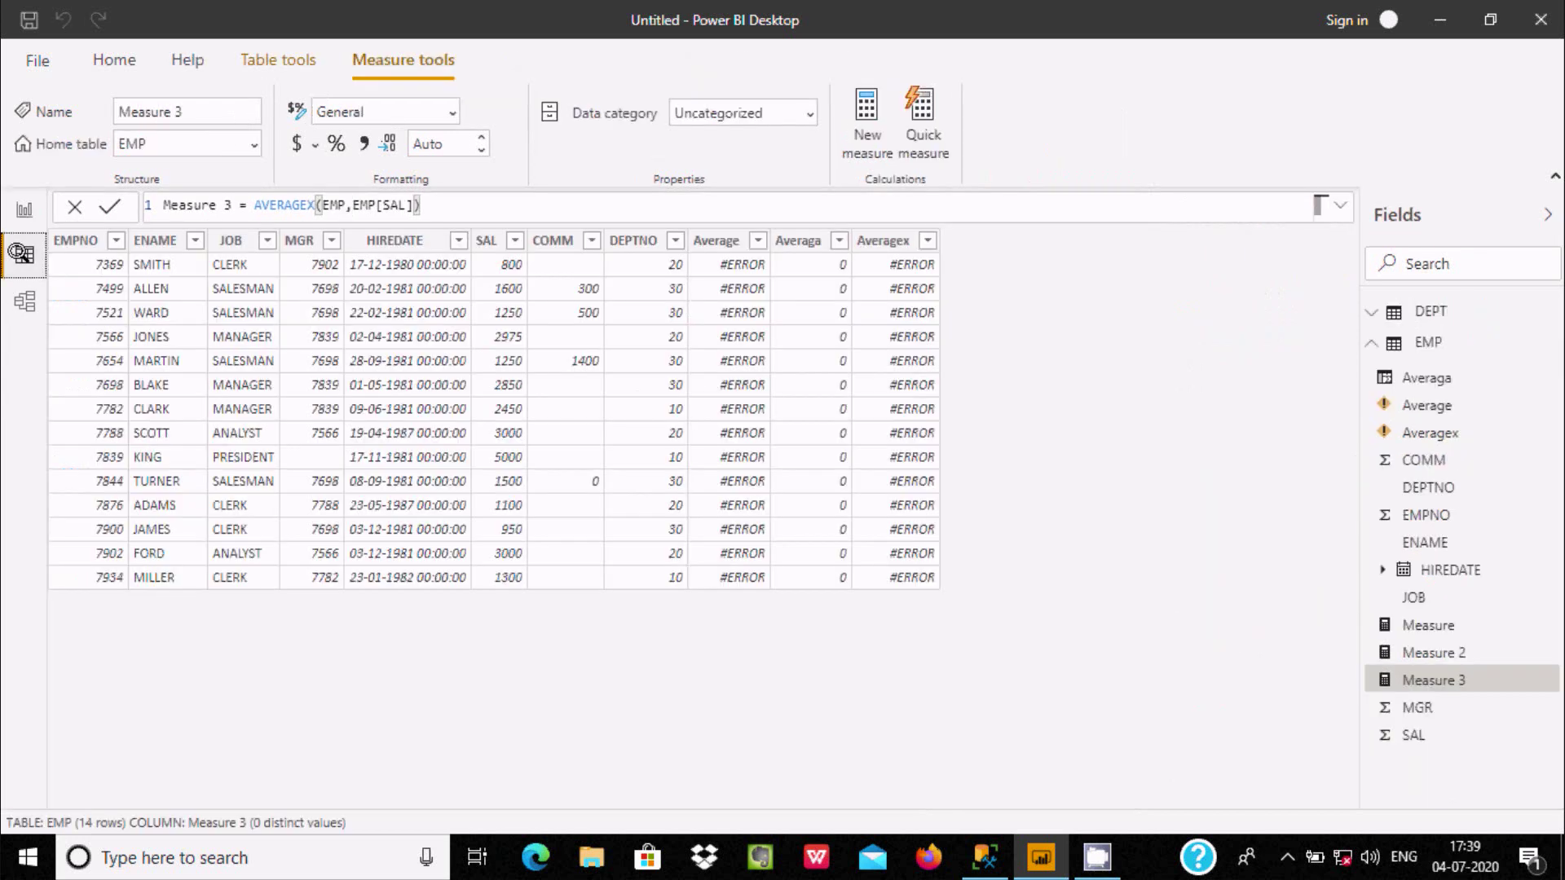